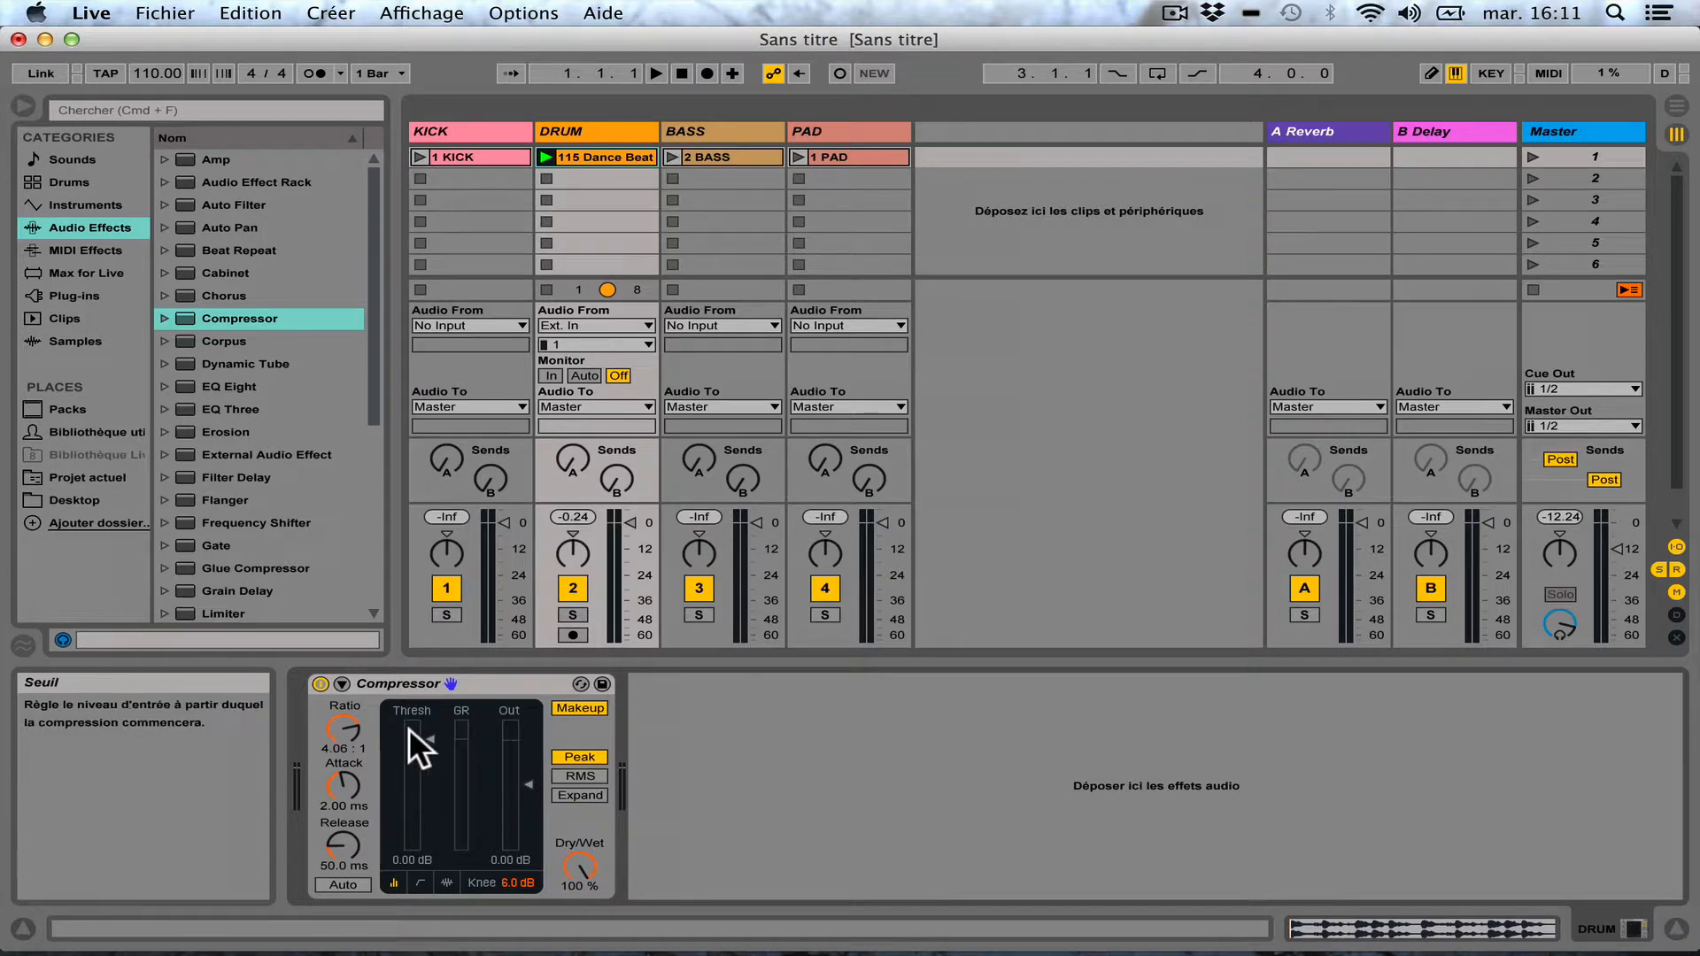
Step: Play the 115 Dance Beat clip, set the DRUM Compressor's threshold to -14.5 dB and display its gain-reduction activity
{"action": "left_click", "coordinate": [447, 882]}
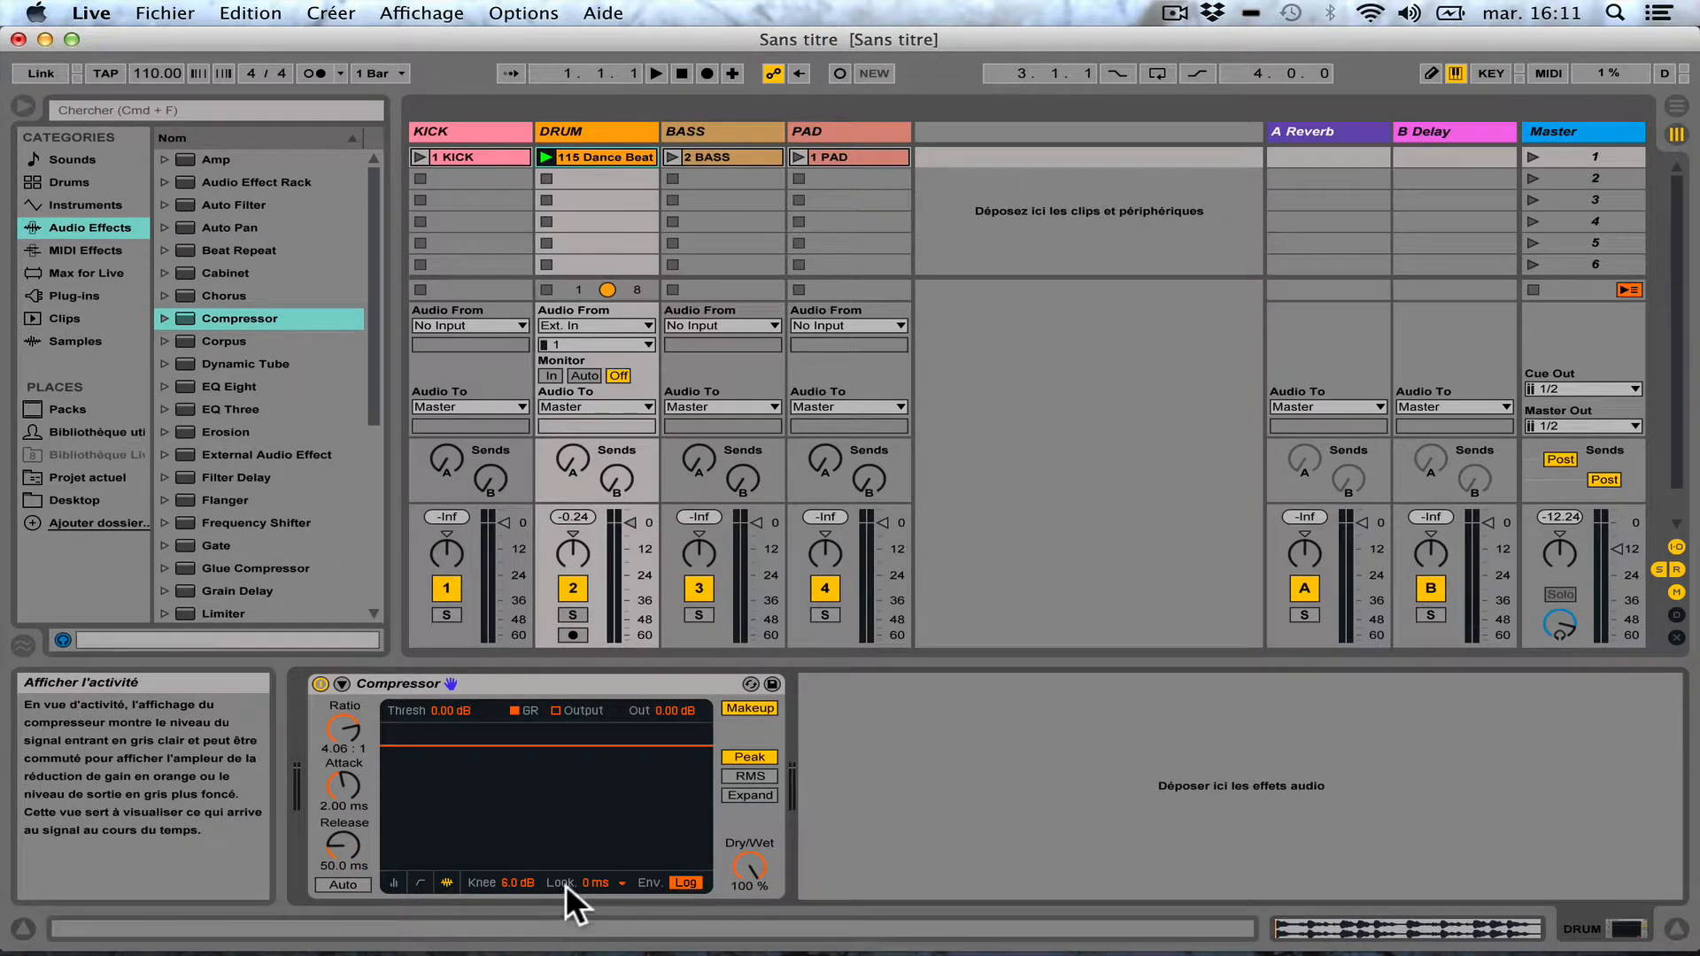
{"action": "left_click", "coordinate": [547, 156]}
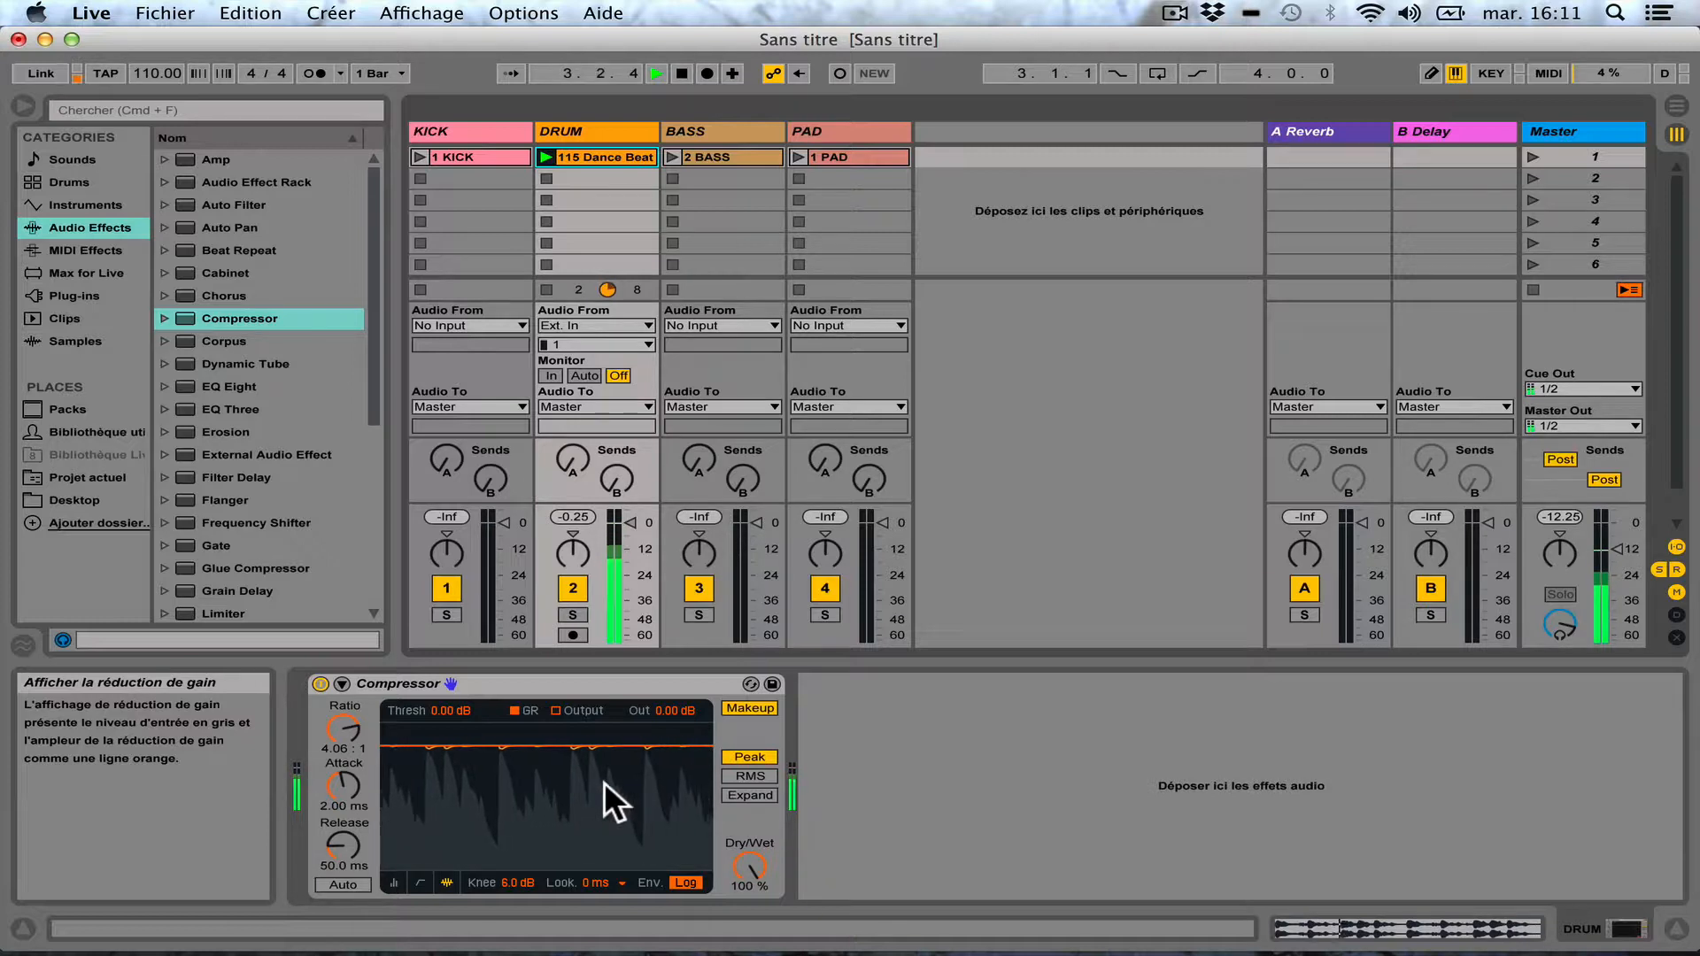
{"action": "left_click", "coordinate": [393, 882]}
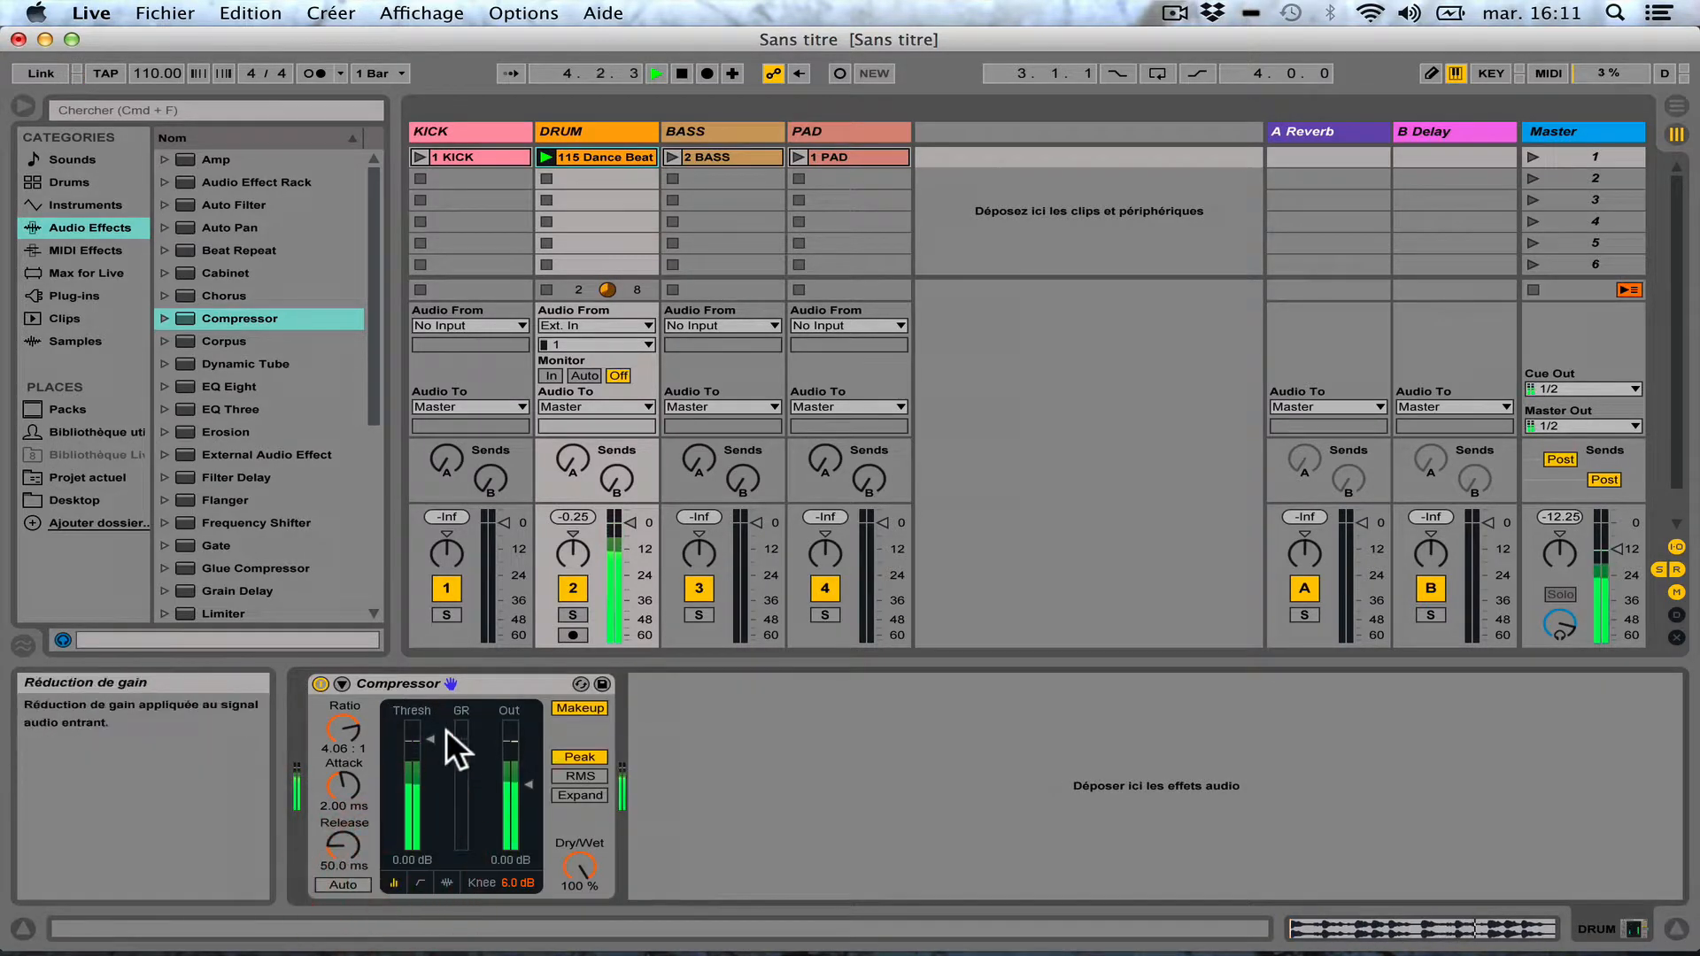
{"action": "left_click_drag", "start_coordinate": [432, 737], "coordinate": [431, 784]}
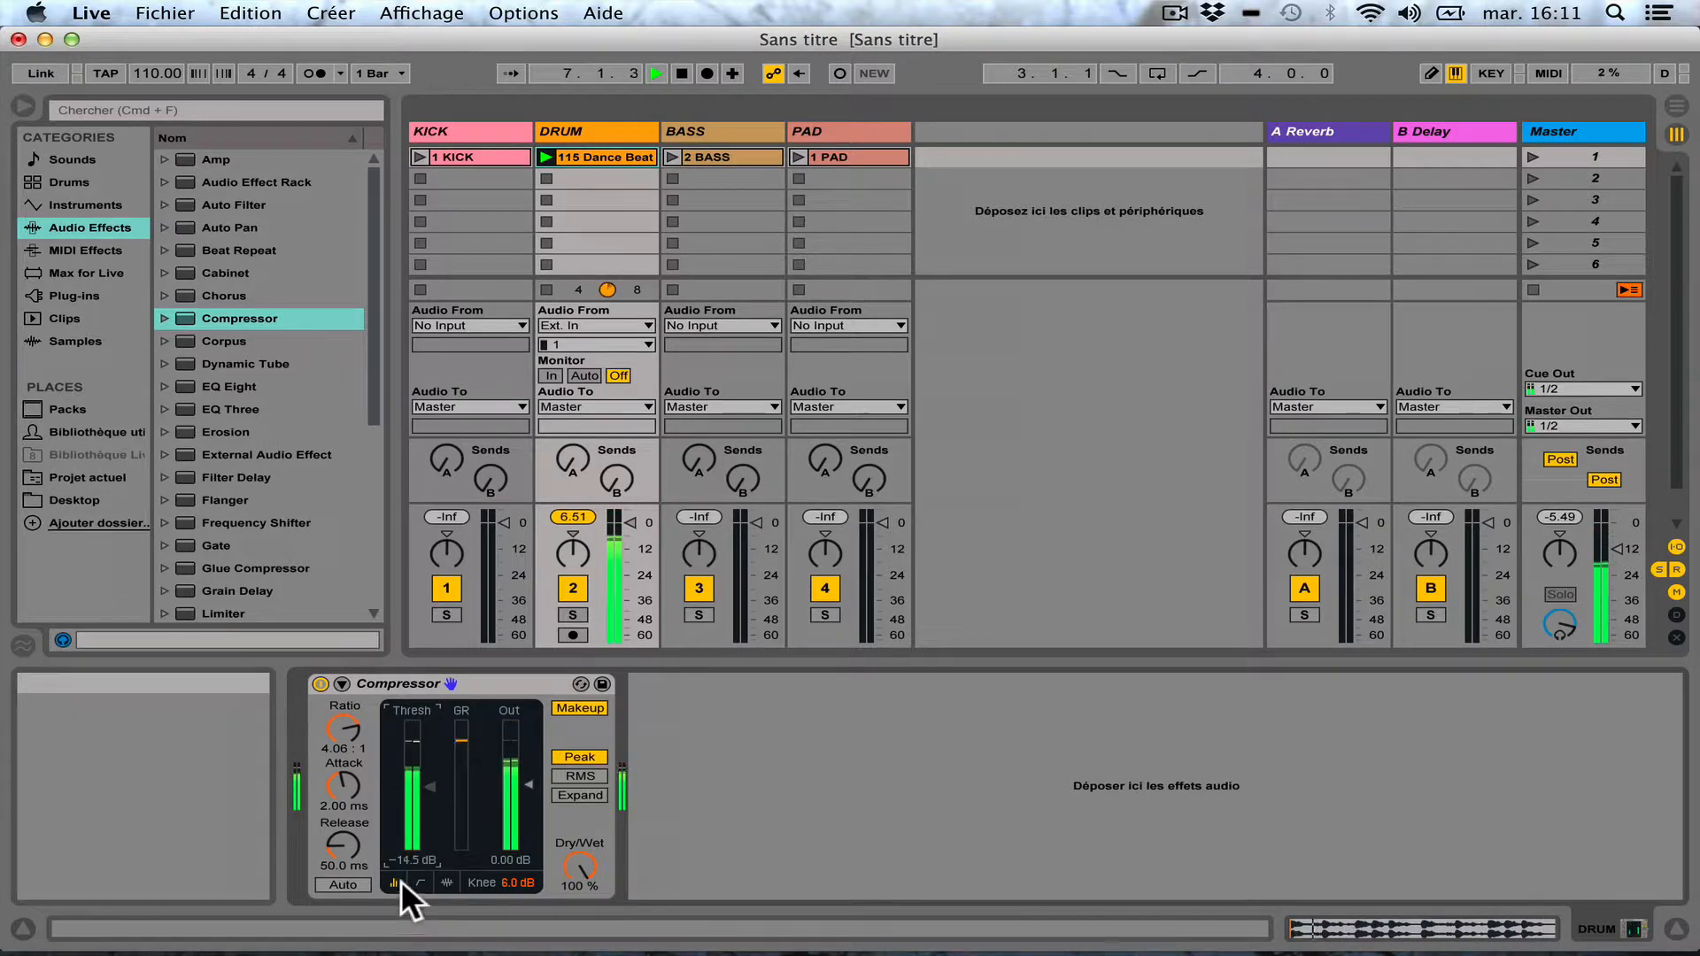
{"action": "left_click", "coordinate": [440, 881]}
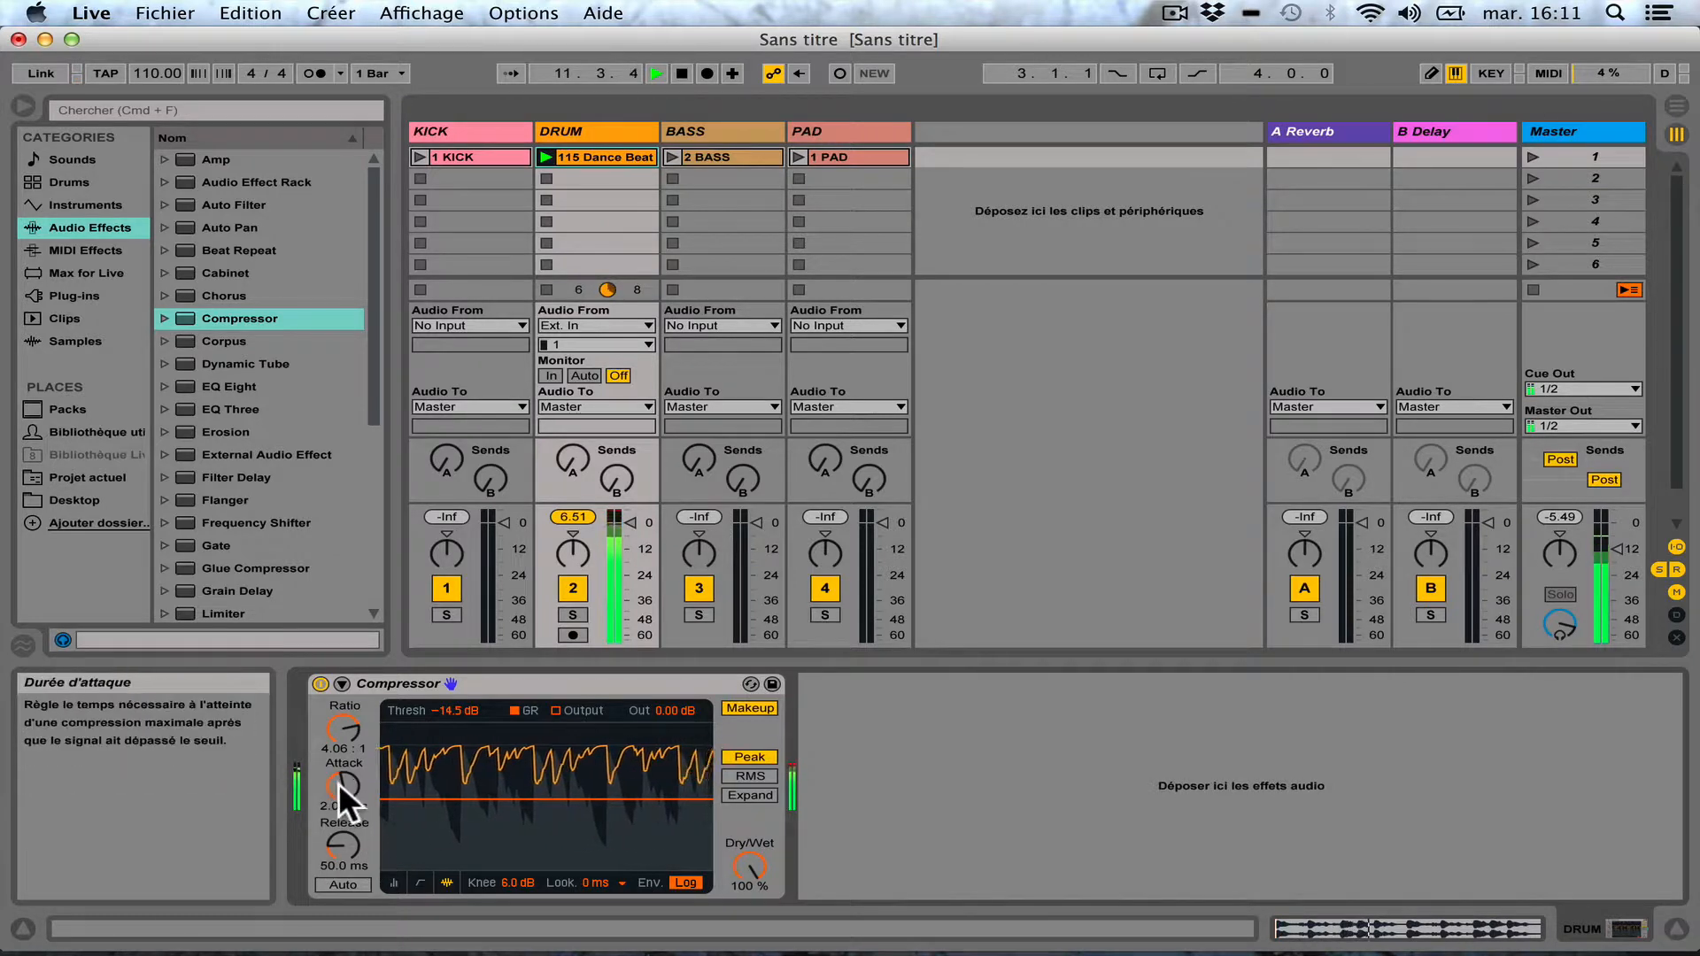
Step: Sweep the Compressor's attack up to about 305 ms and down to 0.02 ms, and settle it at 3.16 ms
{"action": "left_click_drag", "start_coordinate": [343, 779], "coordinate": [343, 700]}
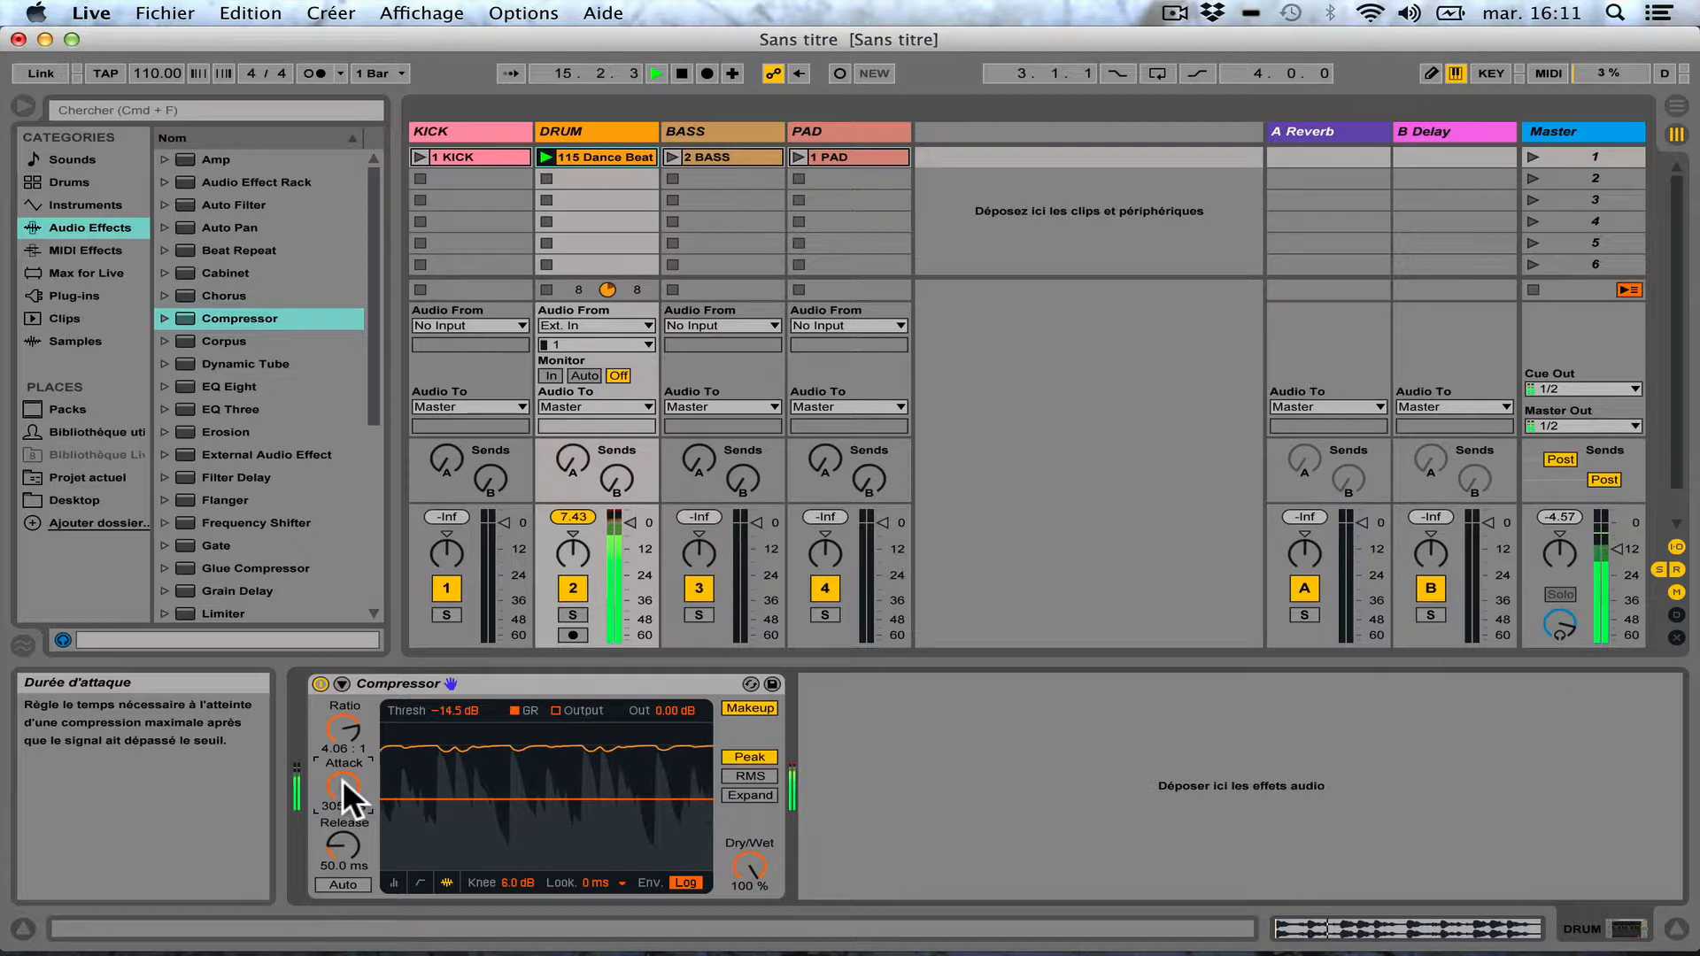
{"action": "left_click_drag", "start_coordinate": [342, 779], "coordinate": [343, 857]}
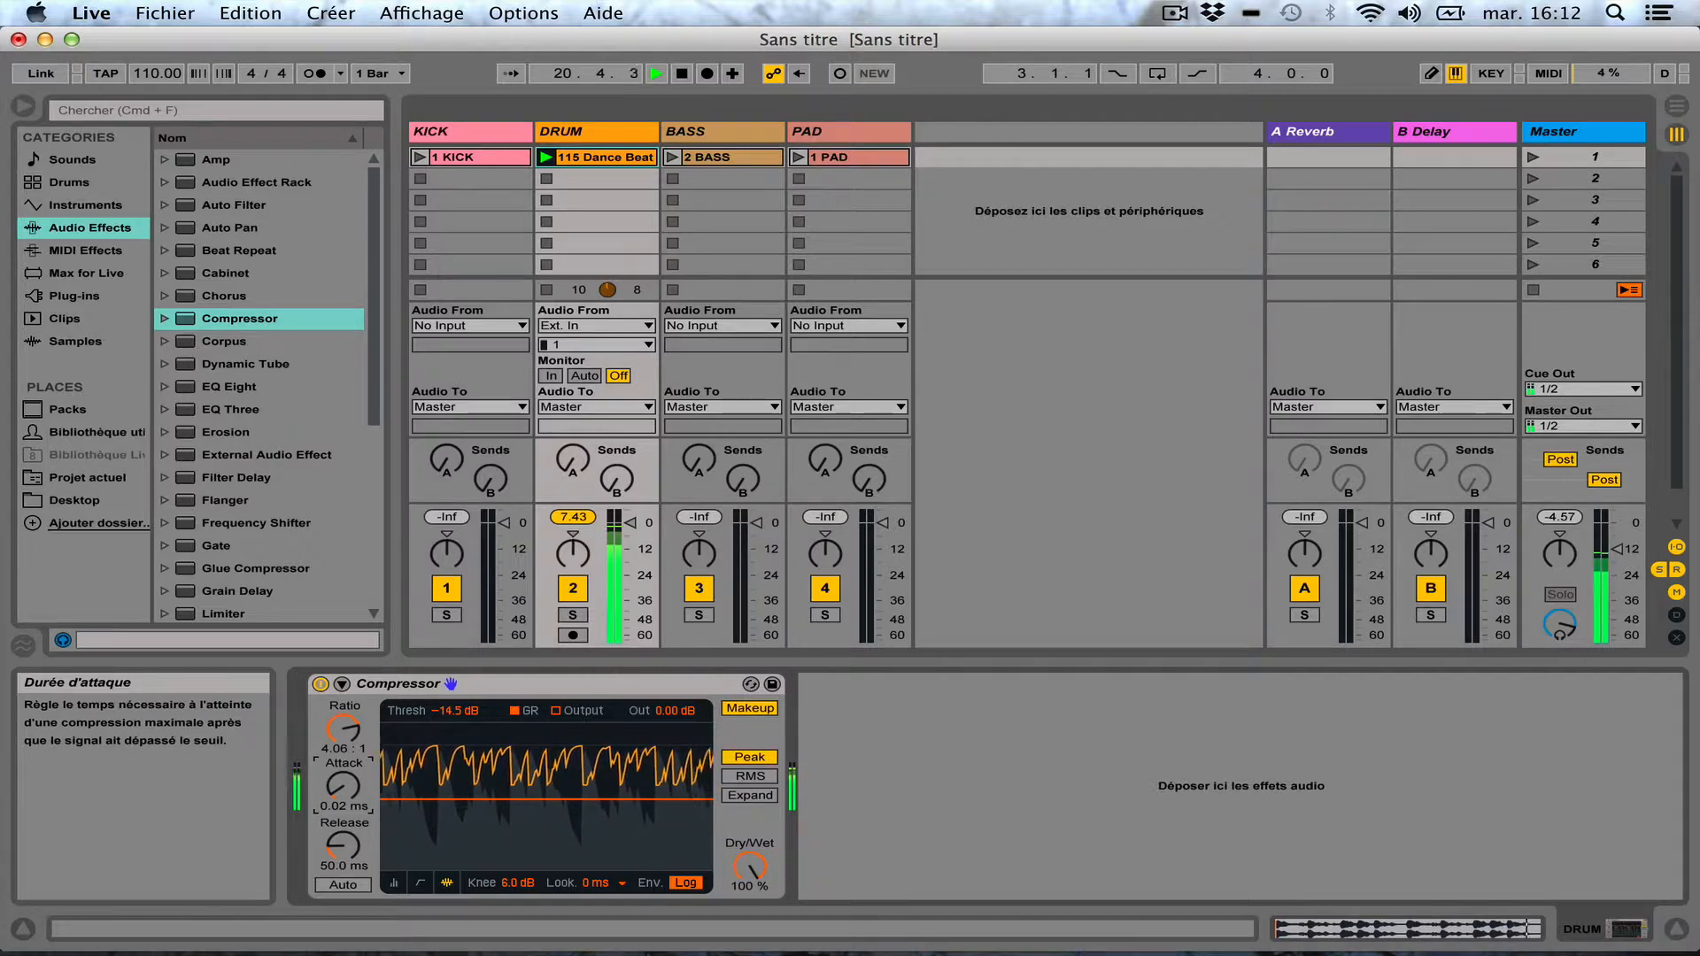
{"action": "left_click_drag", "start_coordinate": [343, 857], "coordinate": [343, 846]}
{"action": "left_click_drag", "start_coordinate": [344, 785], "coordinate": [343, 786]}
Step: Raise the Compressor's release to about 2.38 s, reduce it to 422 ms, and stop the clip and playback
{"action": "left_click_drag", "start_coordinate": [336, 852], "coordinate": [338, 838]}
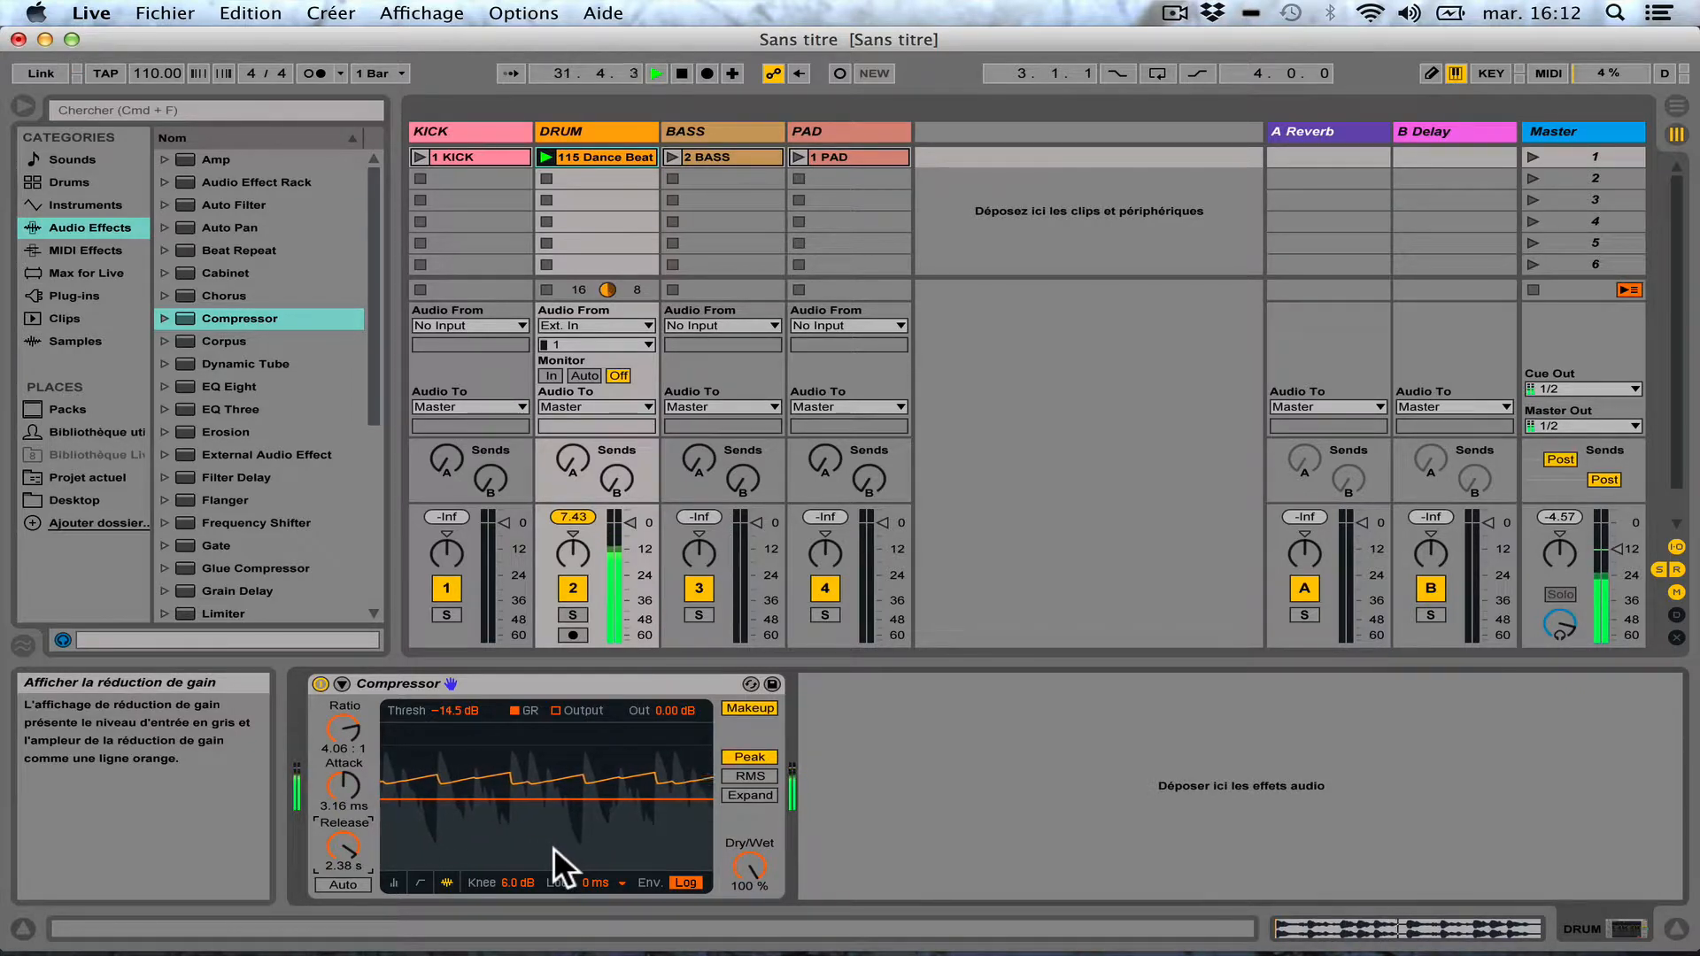
{"action": "left_click_drag", "start_coordinate": [349, 831], "coordinate": [349, 850]}
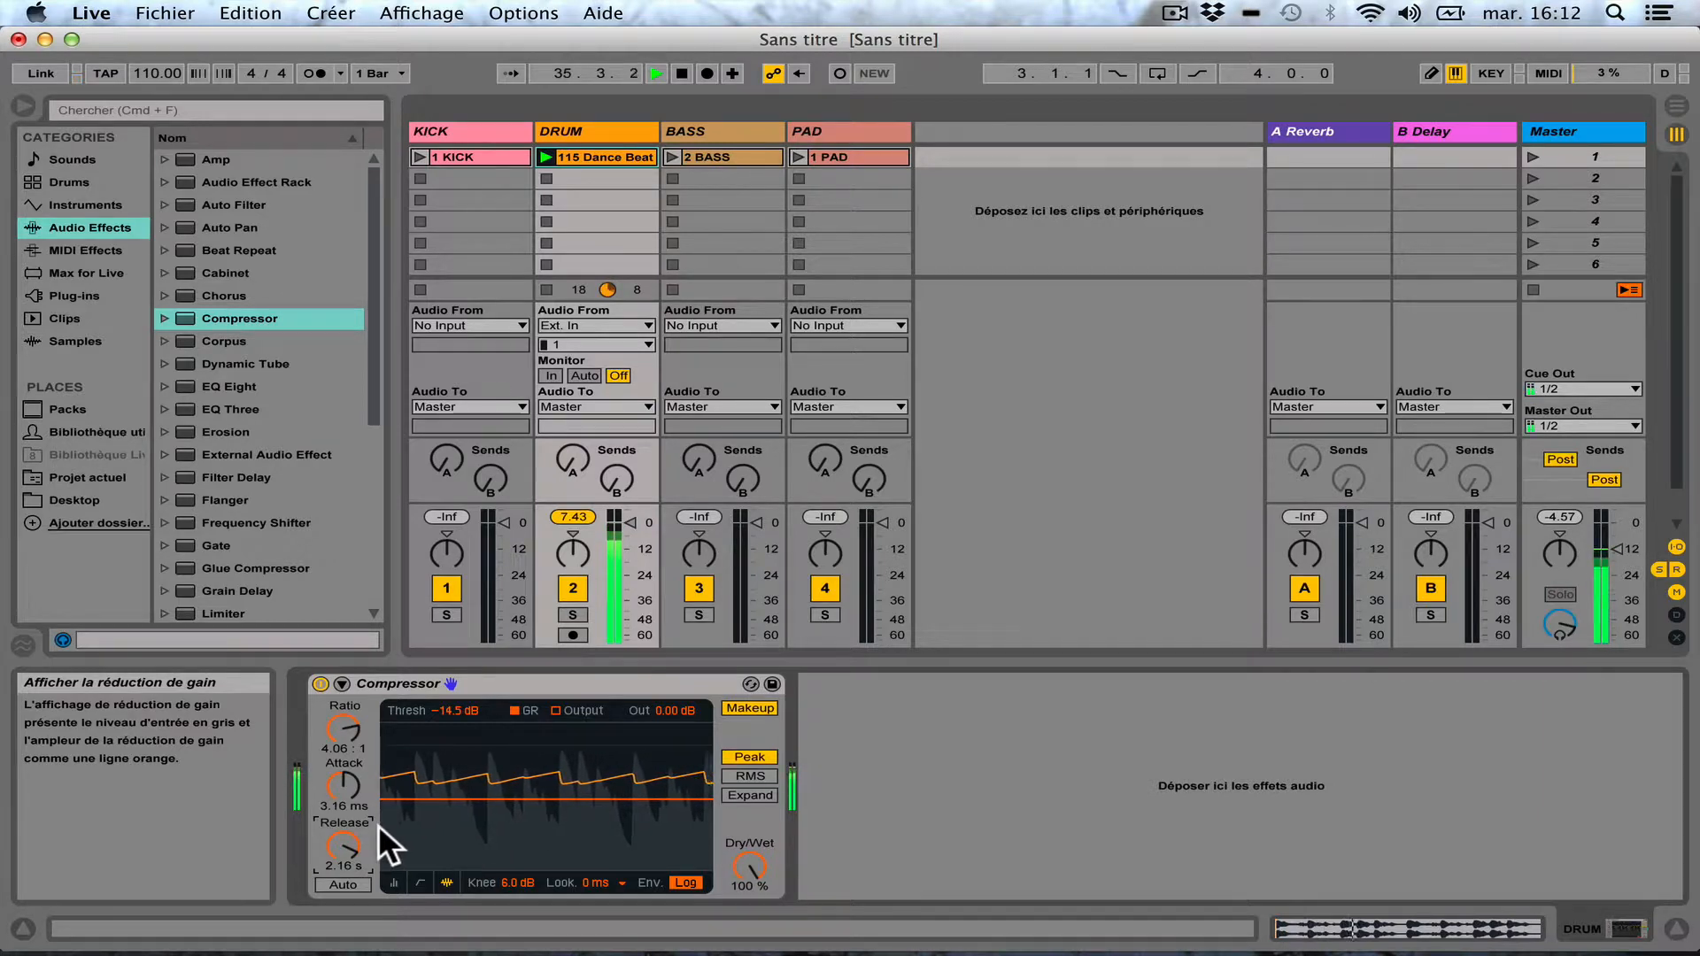
{"action": "left_click_drag", "start_coordinate": [339, 841], "coordinate": [338, 899]}
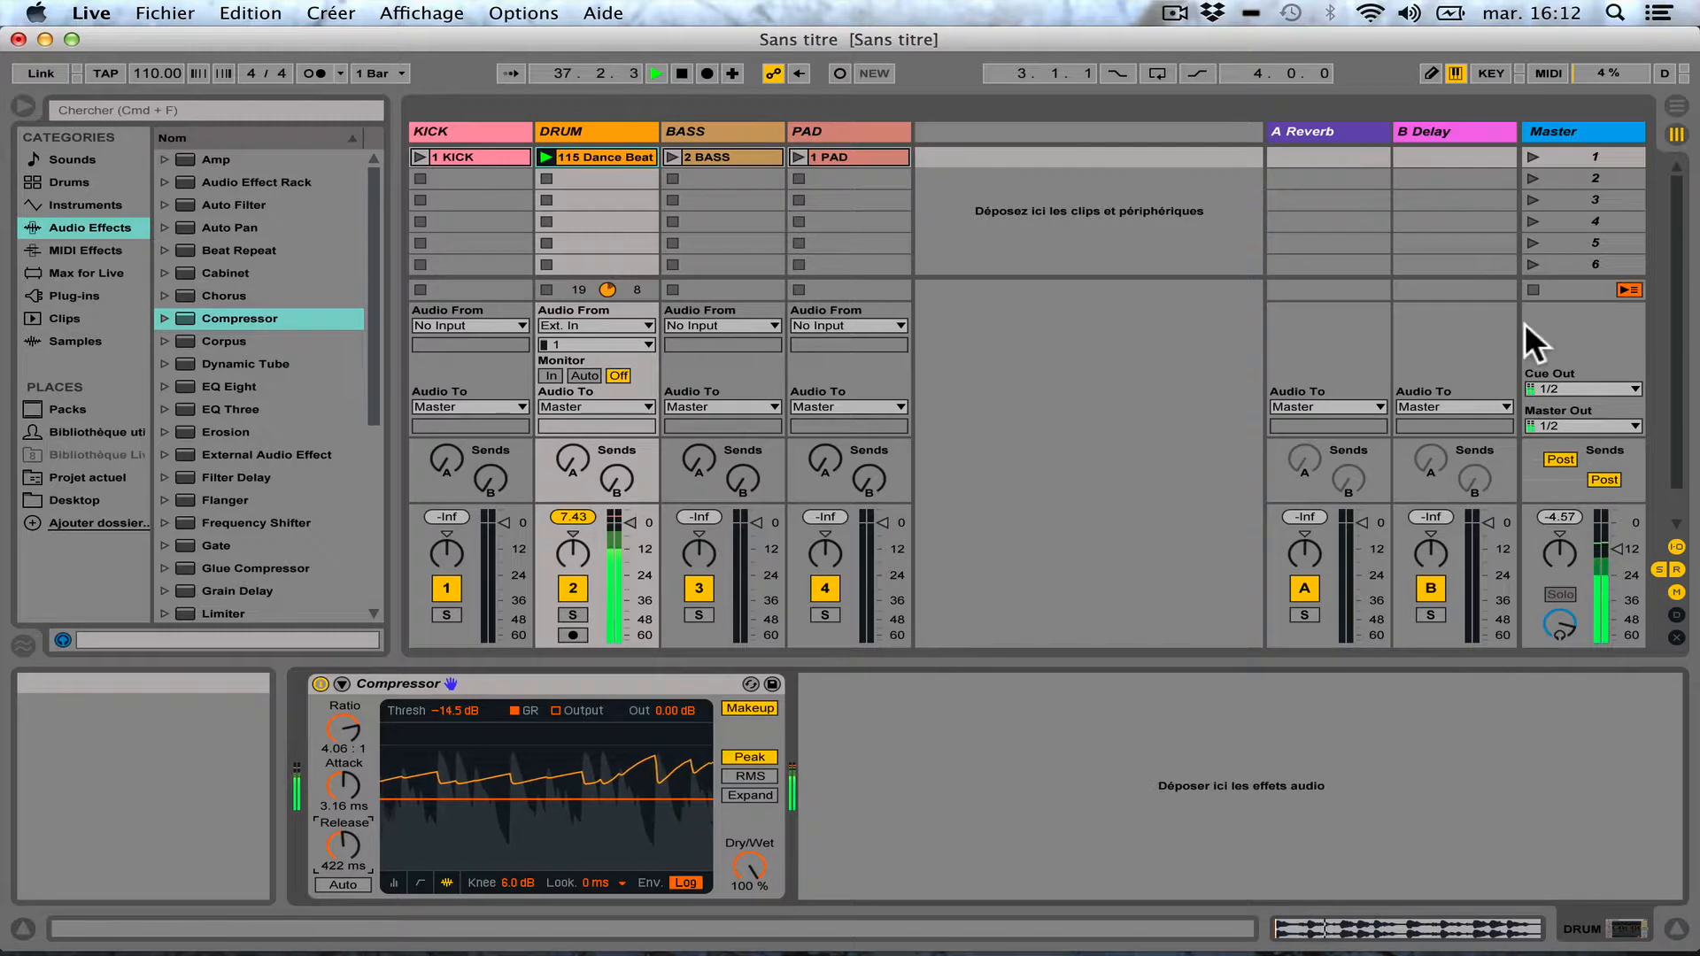
{"action": "left_click", "coordinate": [1532, 290]}
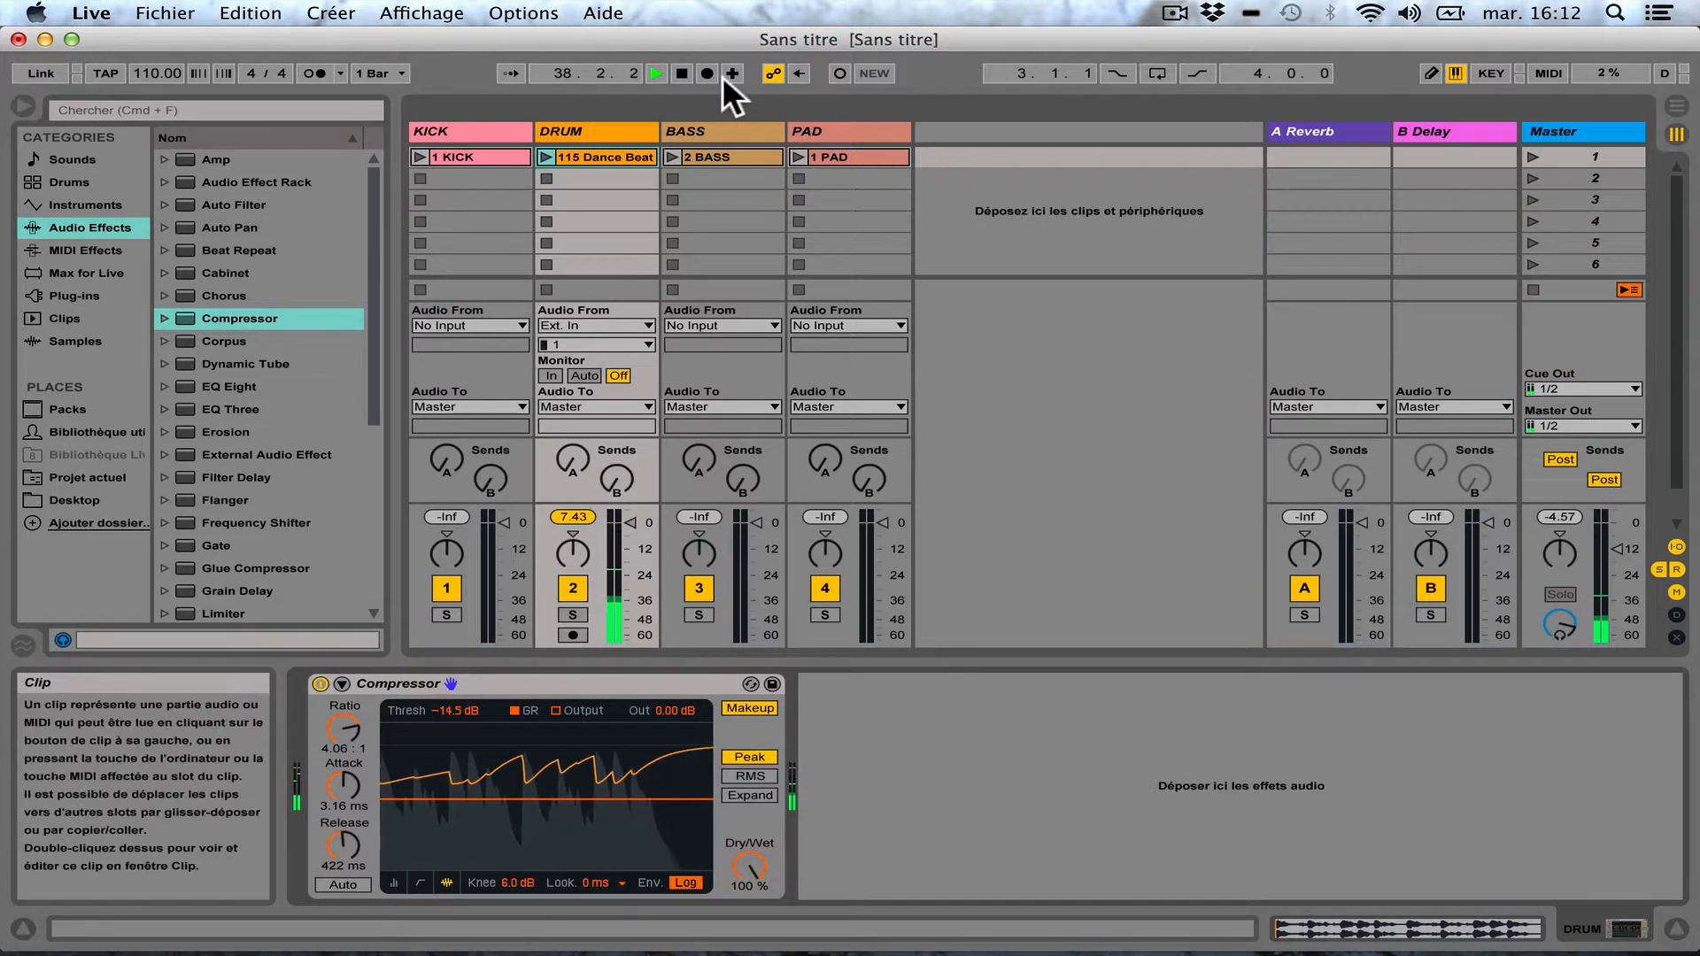
{"action": "left_click", "coordinate": [680, 70]}
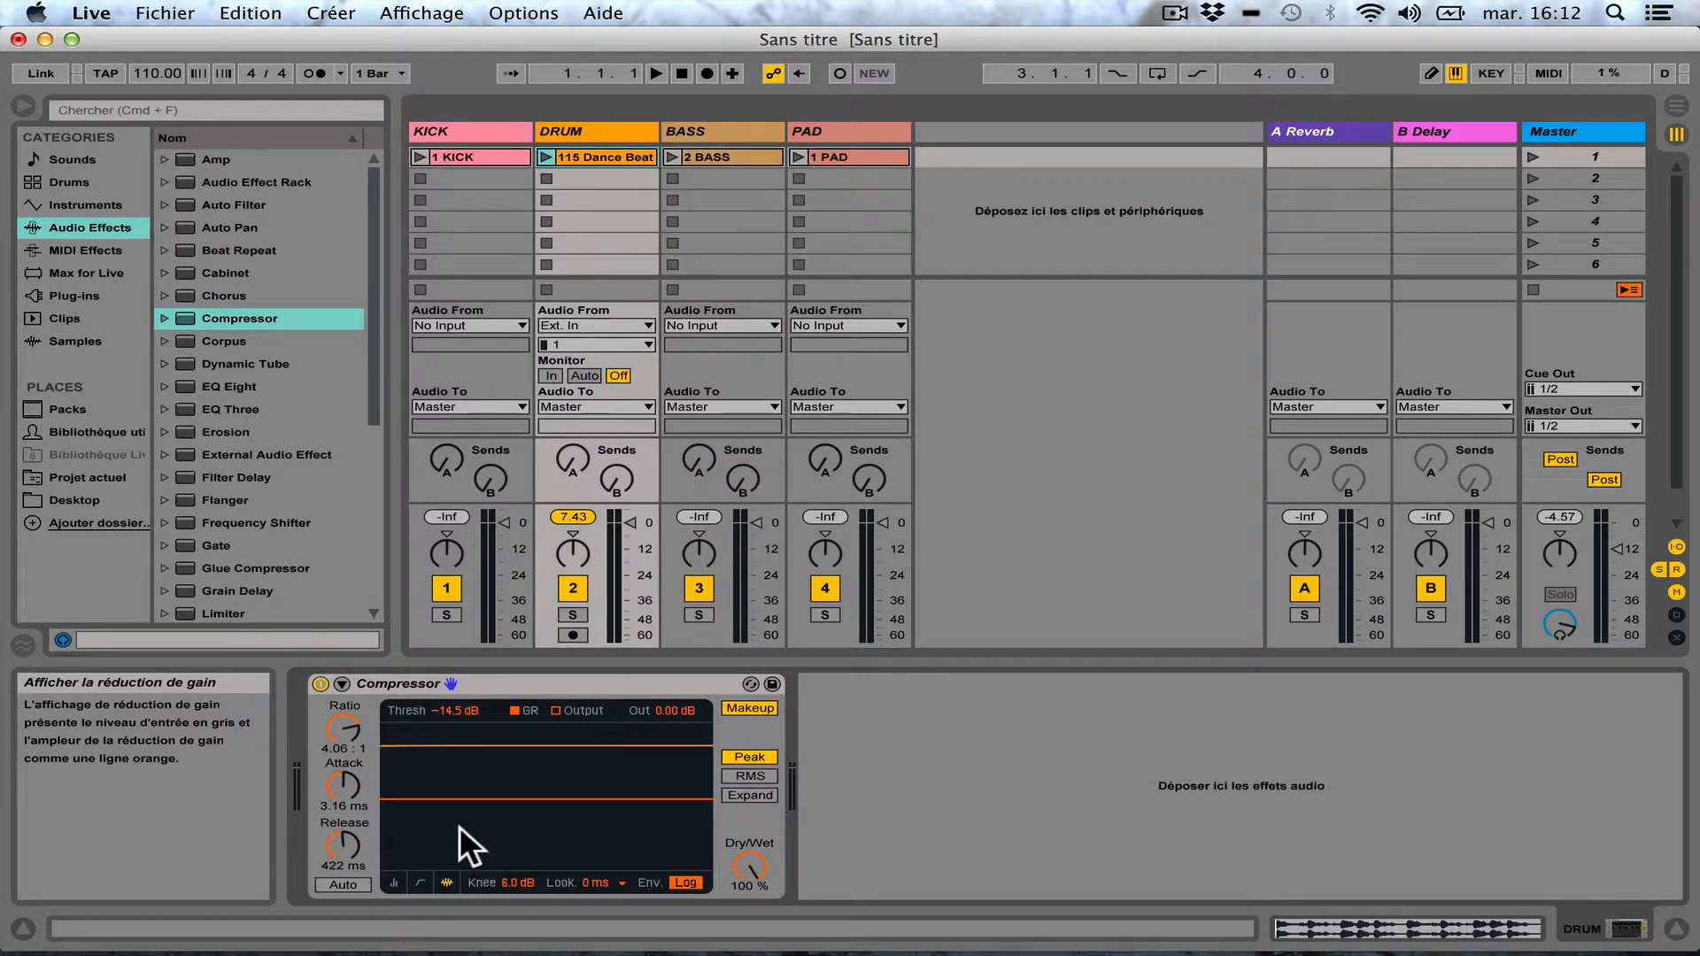
Step: Enable automatic release on the DRUM Compressor, audition the 115 Dance Beat clip with it, and stop playback
{"action": "left_click", "coordinate": [333, 882]}
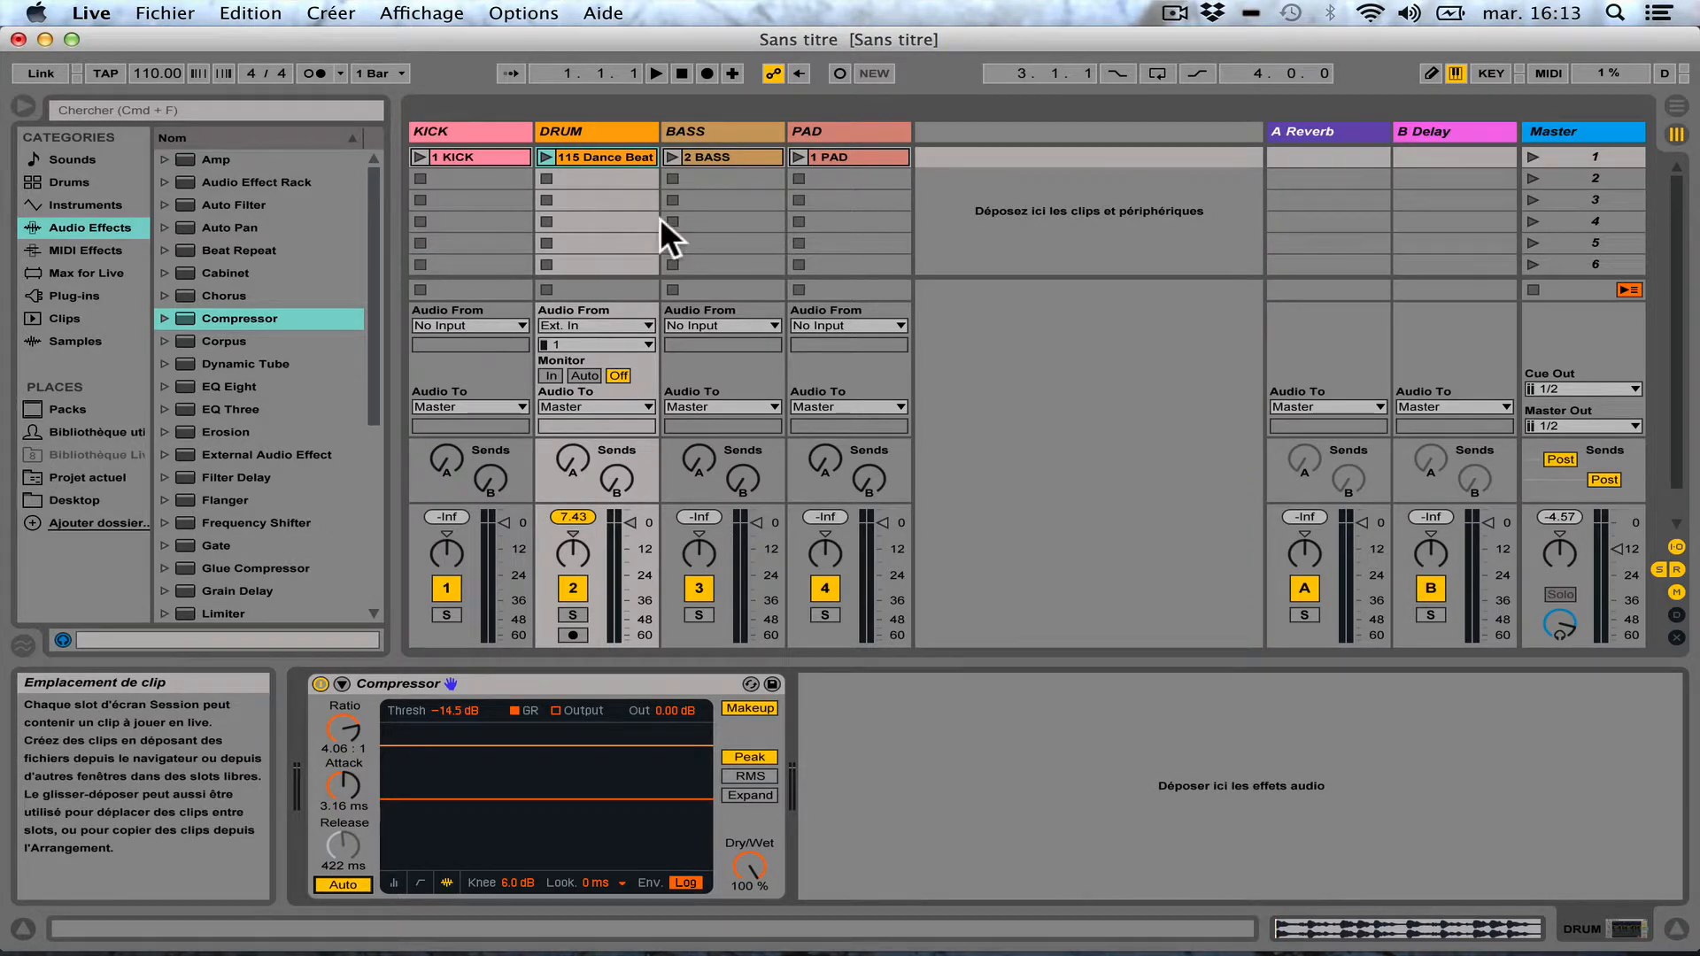
{"action": "left_click", "coordinate": [547, 157]}
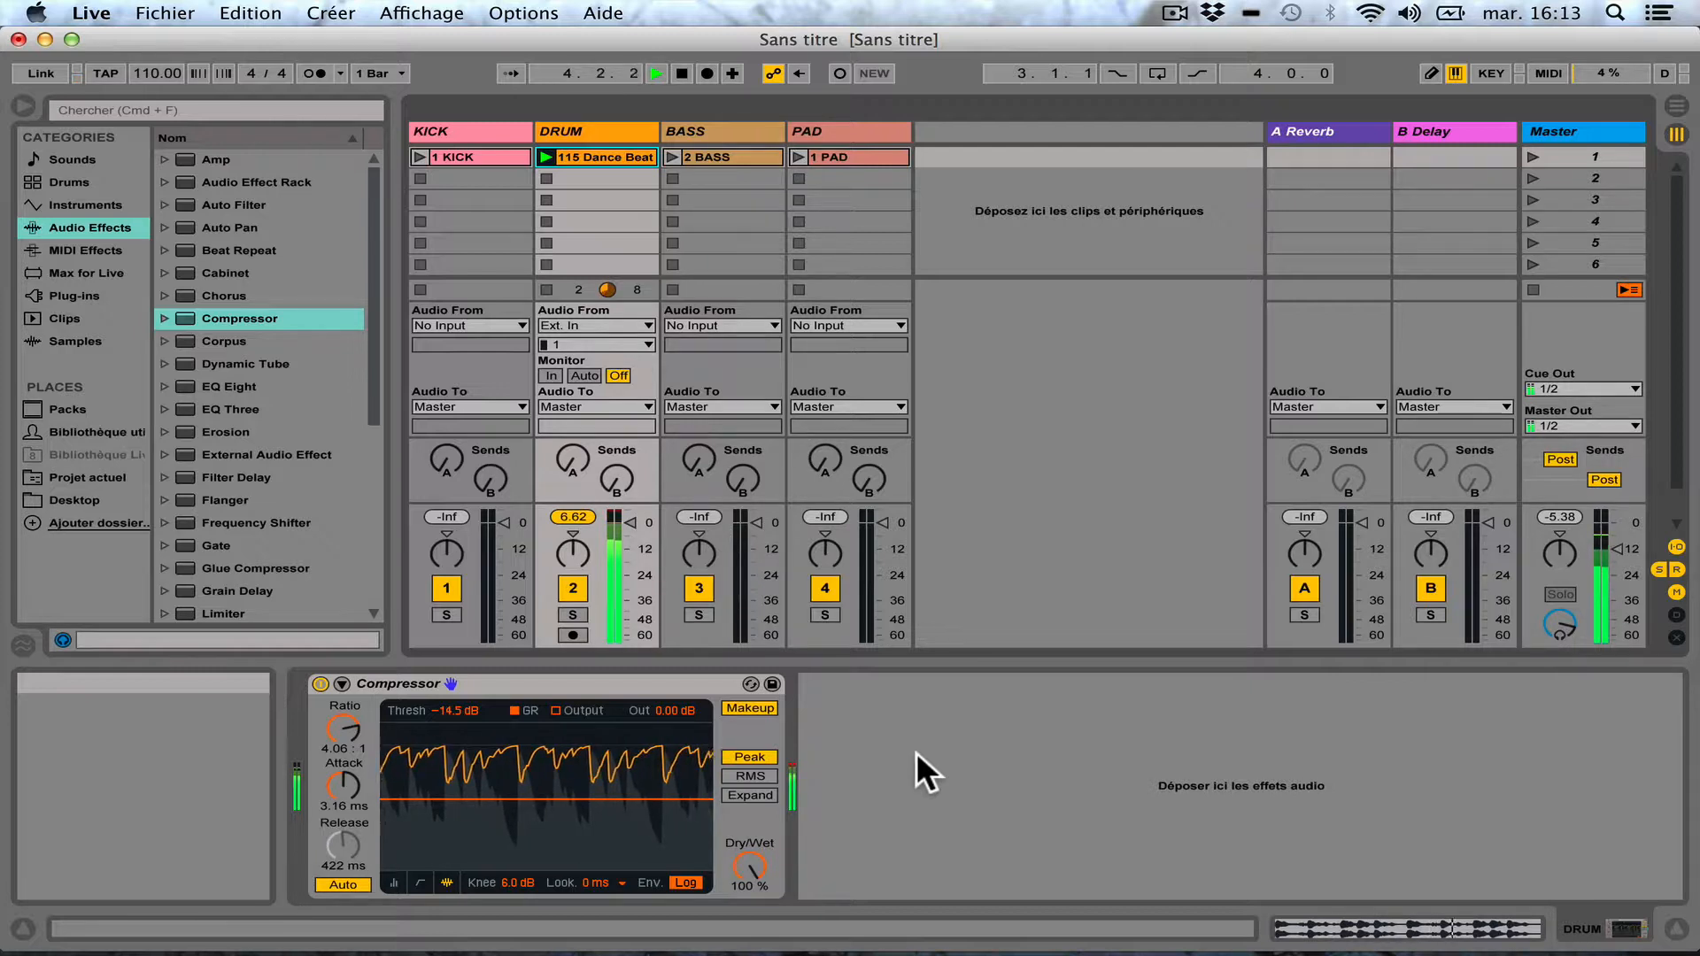
{"action": "left_click", "coordinate": [1533, 289]}
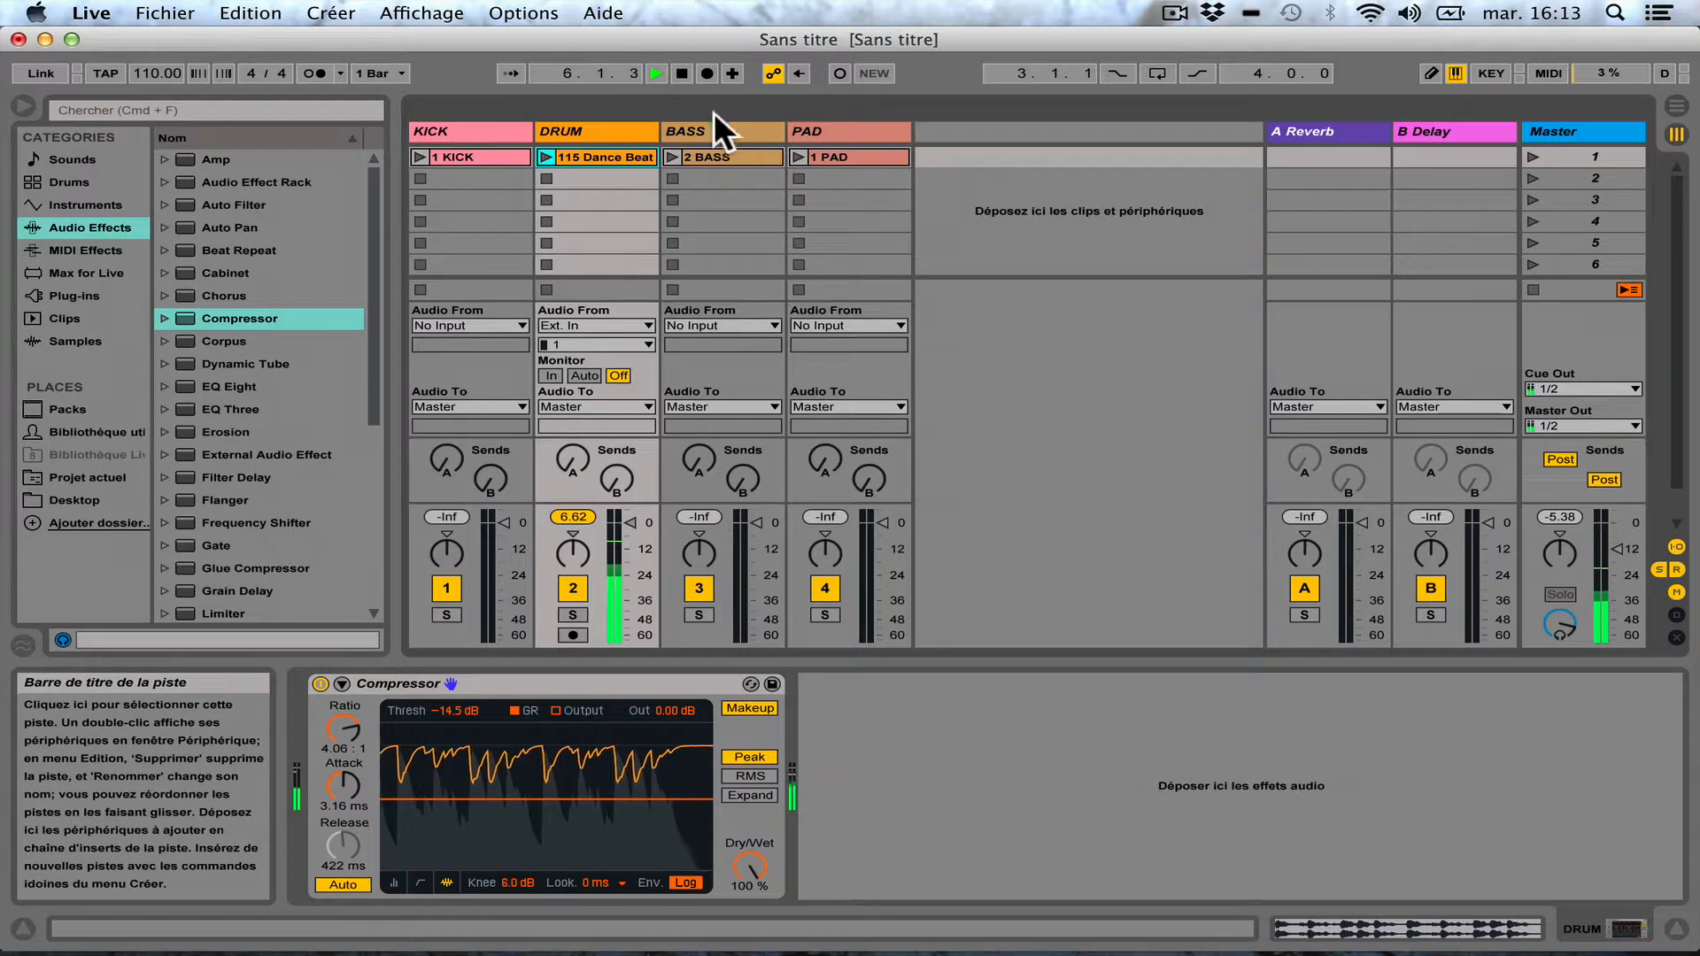
{"action": "left_click", "coordinate": [682, 73]}
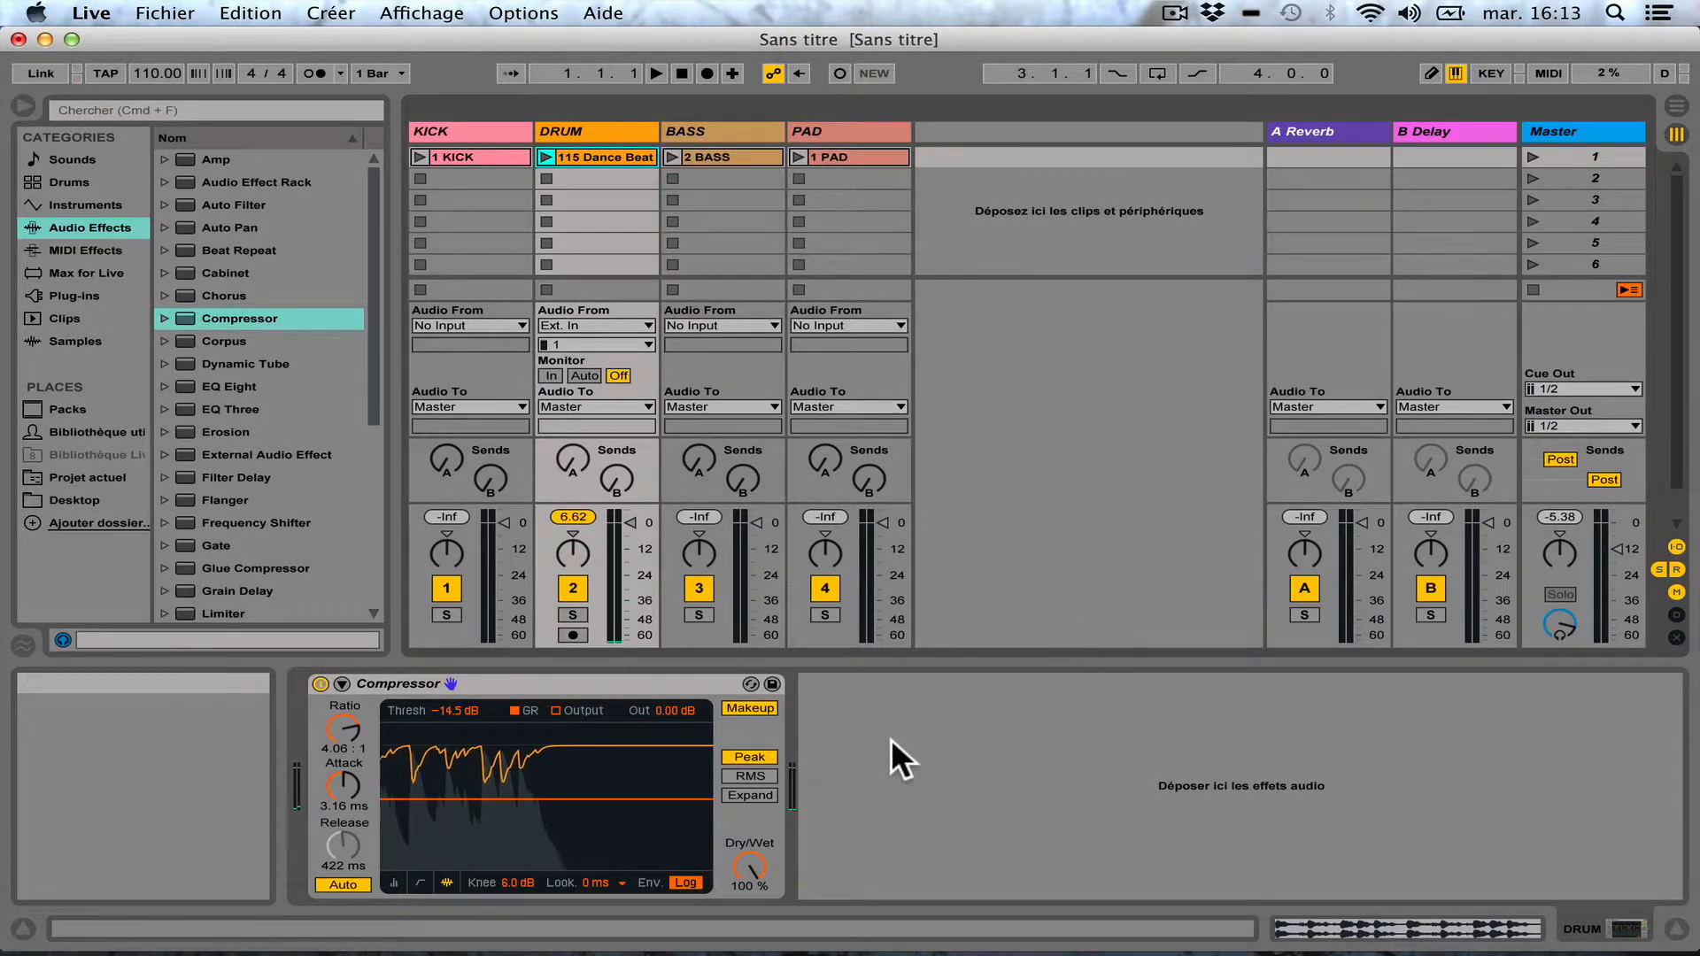
Step: Demonstrate the ratio on the transfer curve at 12.6:1 and 1:1, restore 4.06:1, and return to the activity display
{"action": "left_click", "coordinate": [422, 882]}
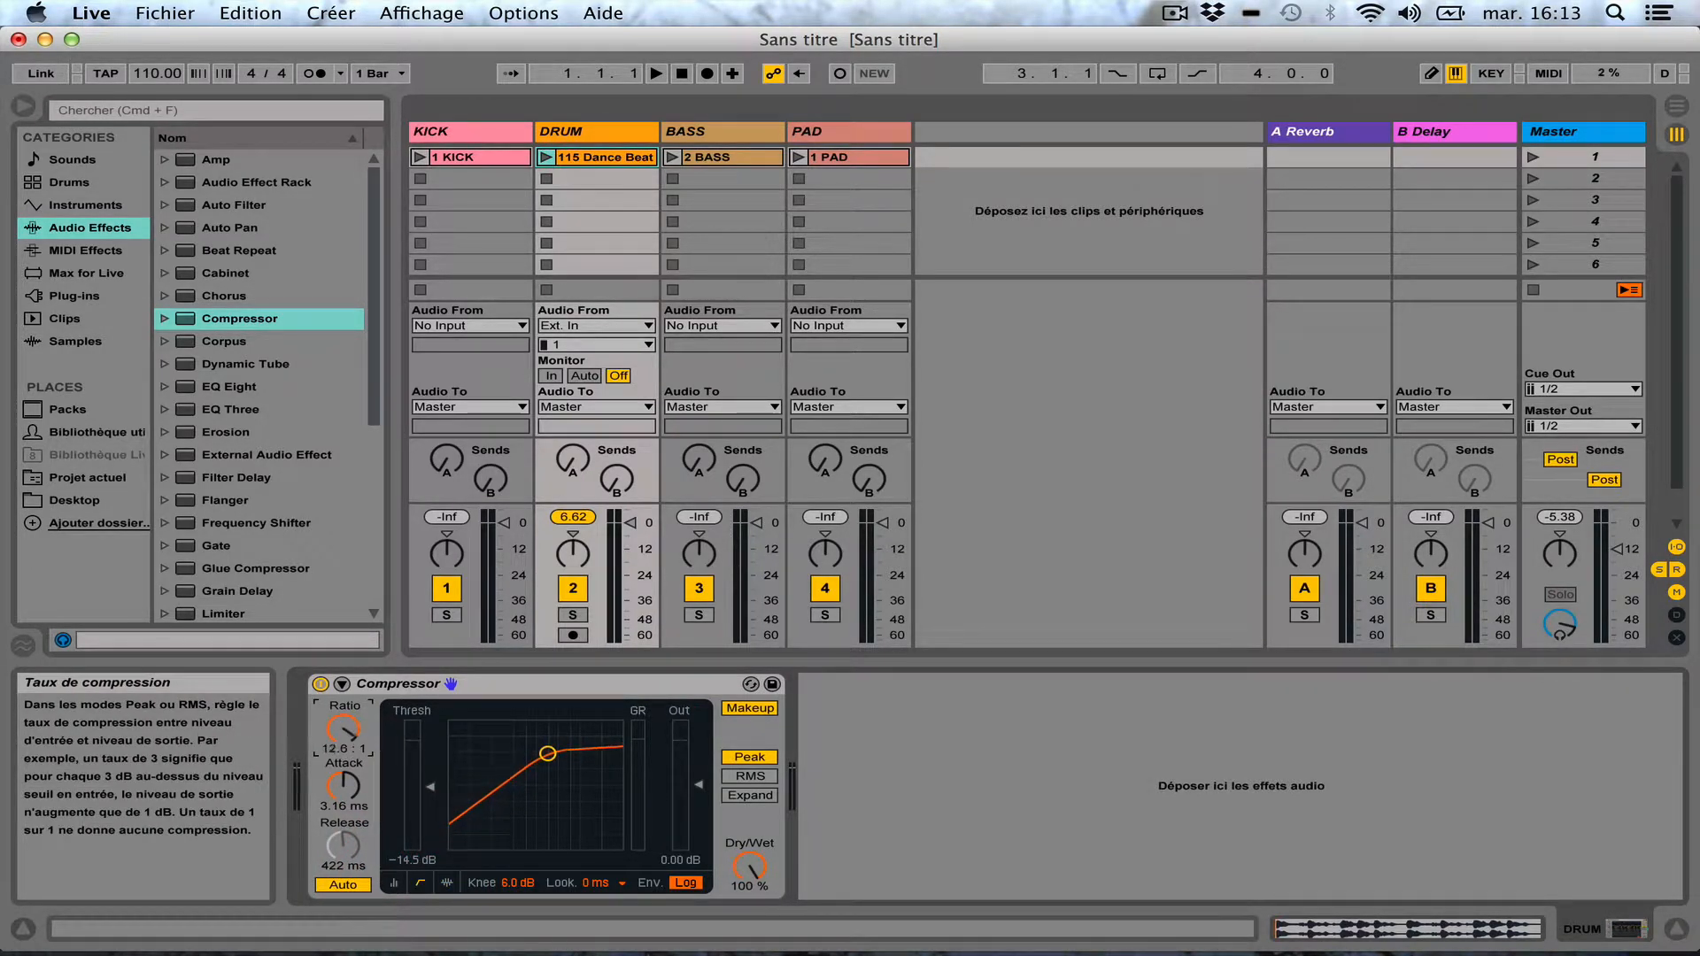
{"action": "left_click_drag", "start_coordinate": [343, 729], "coordinate": [343, 775]}
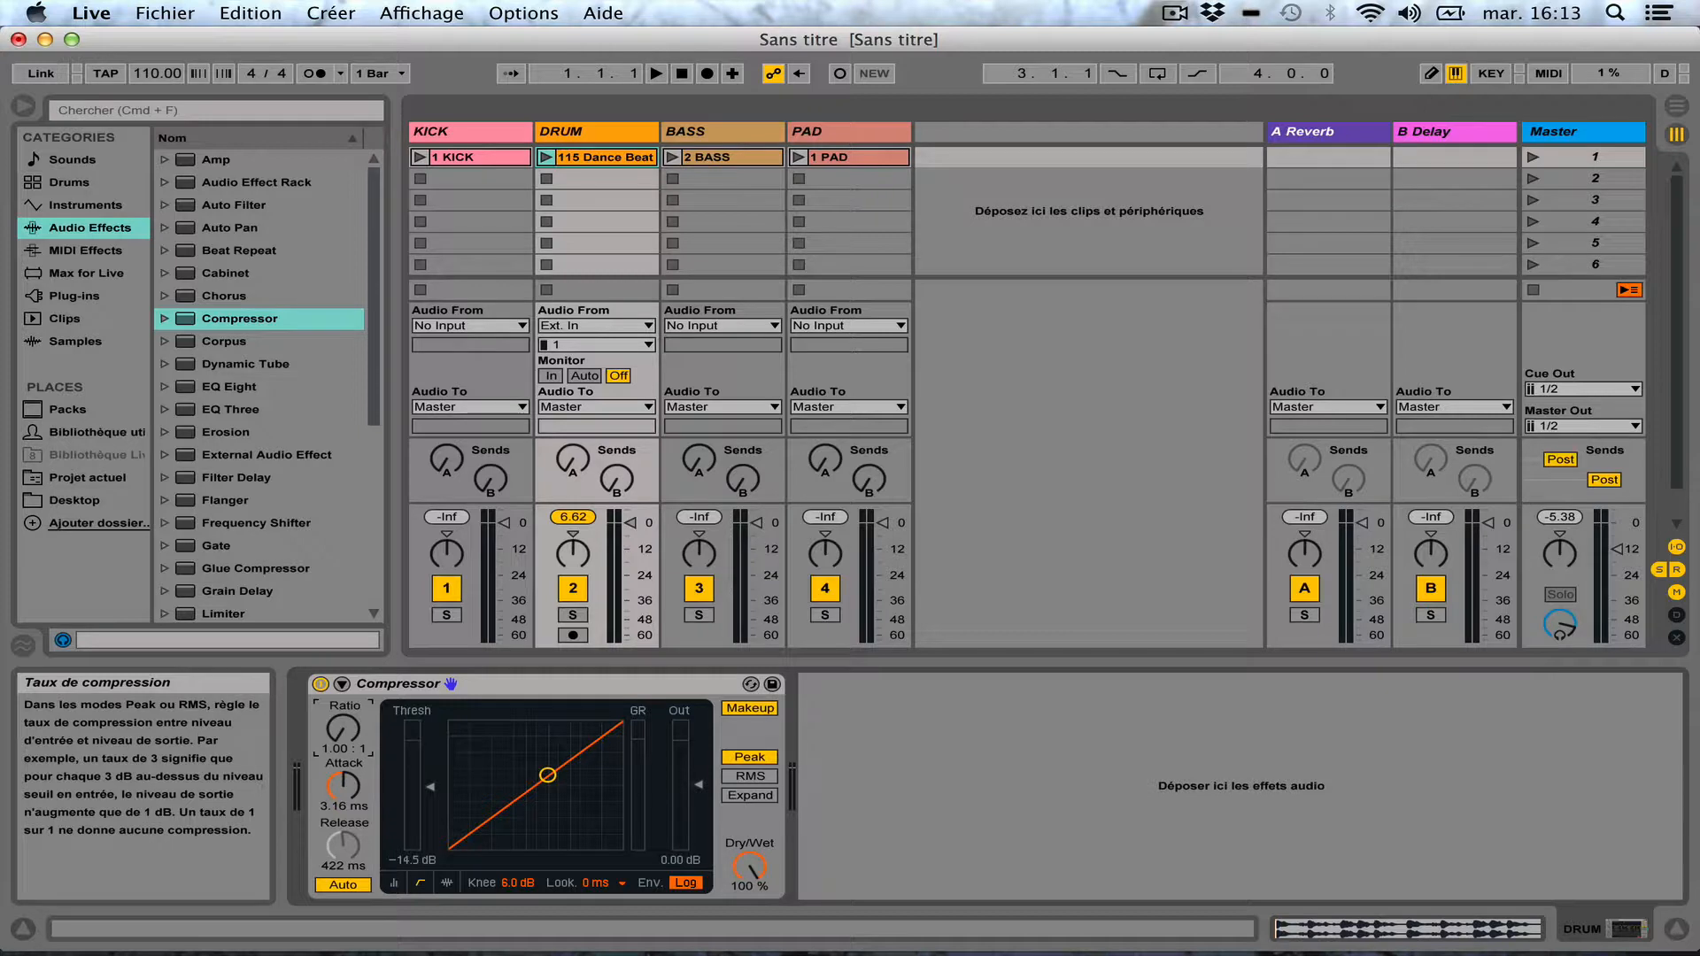
{"action": "left_click_drag", "start_coordinate": [344, 780], "coordinate": [343, 753]}
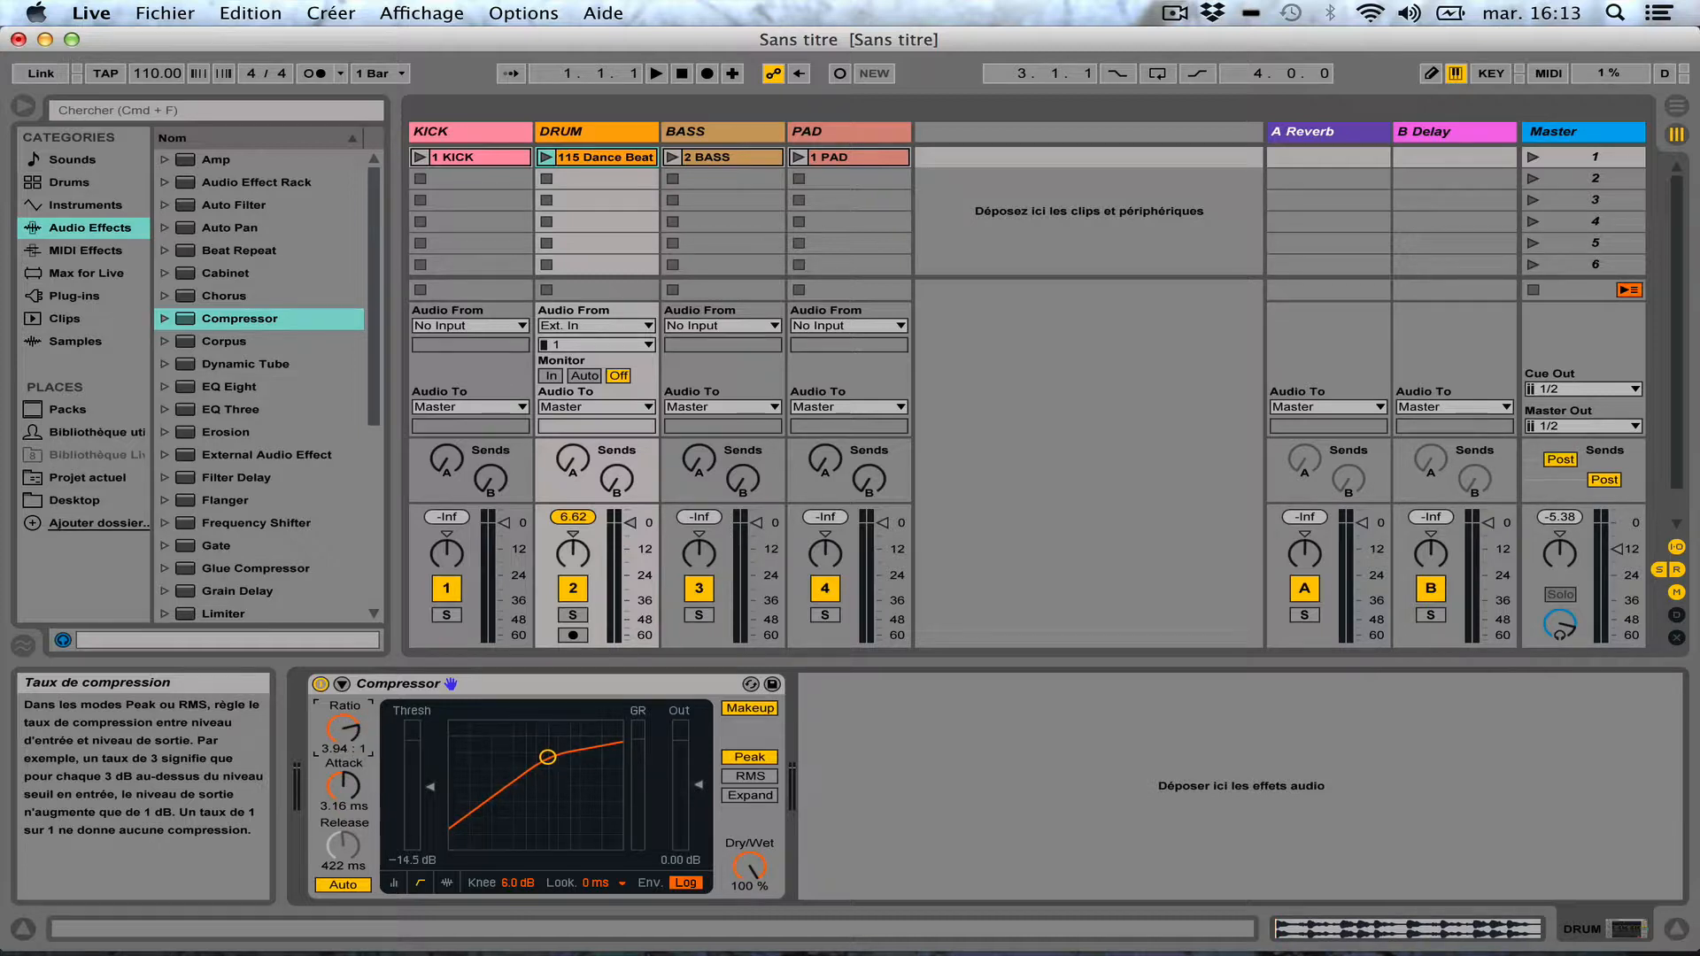
{"action": "left_click_drag", "start_coordinate": [344, 732], "coordinate": [344, 729]}
{"action": "left_click", "coordinate": [396, 882]}
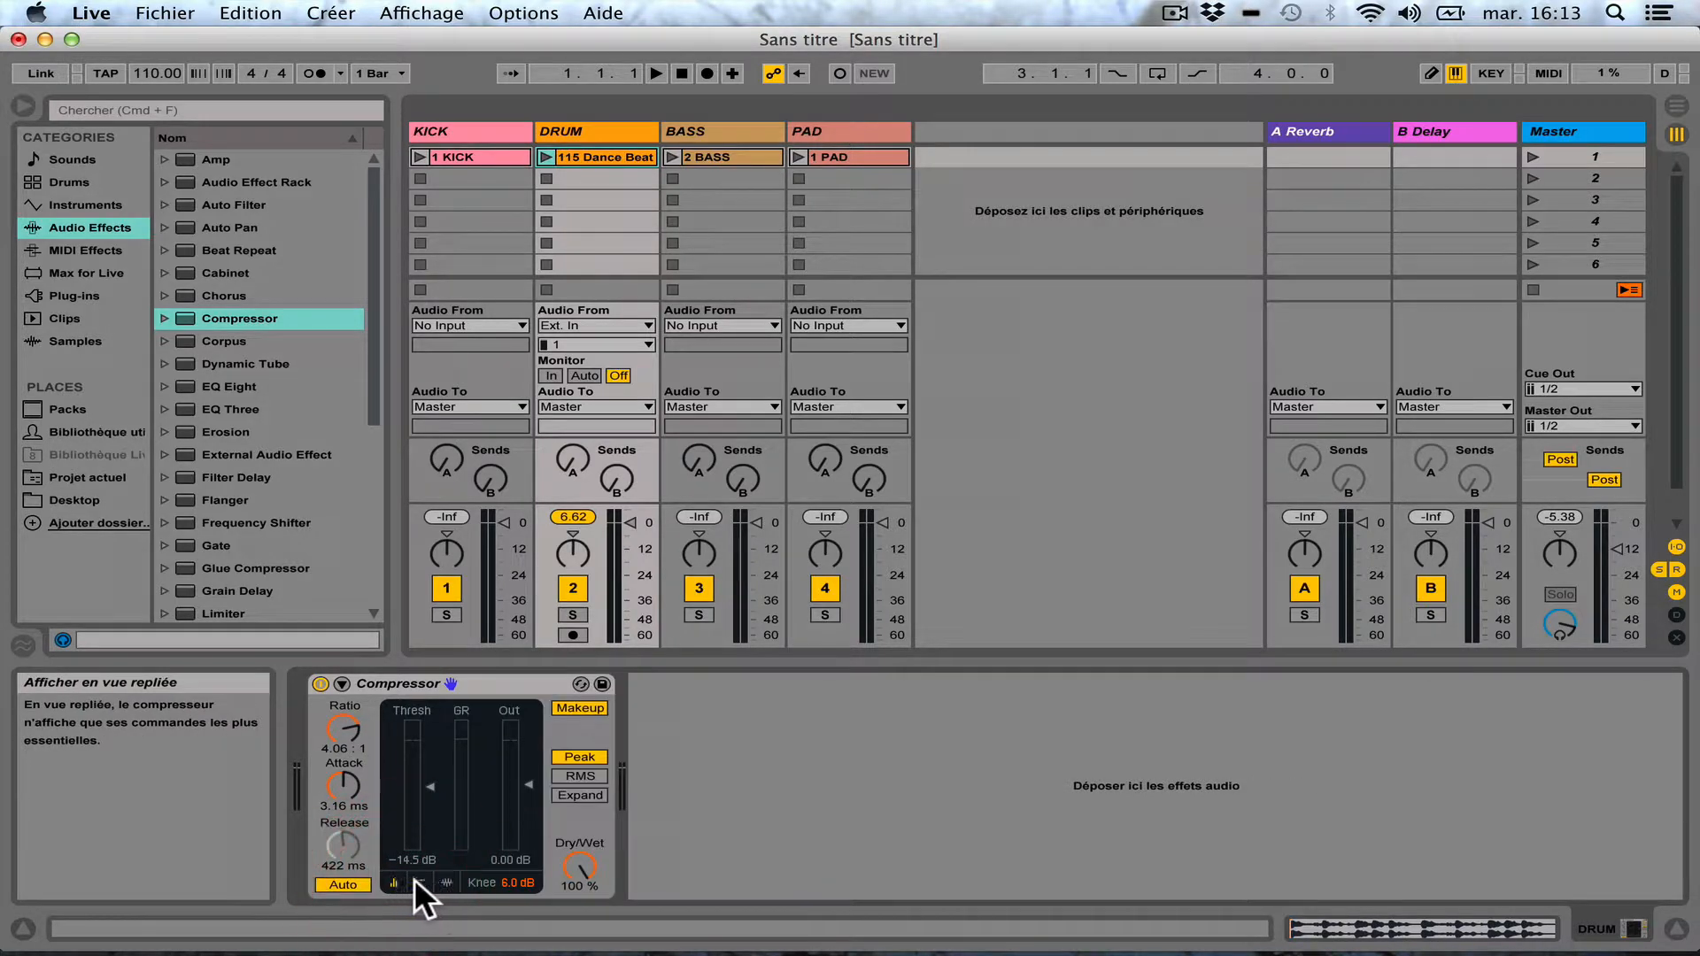
{"action": "left_click", "coordinate": [442, 883]}
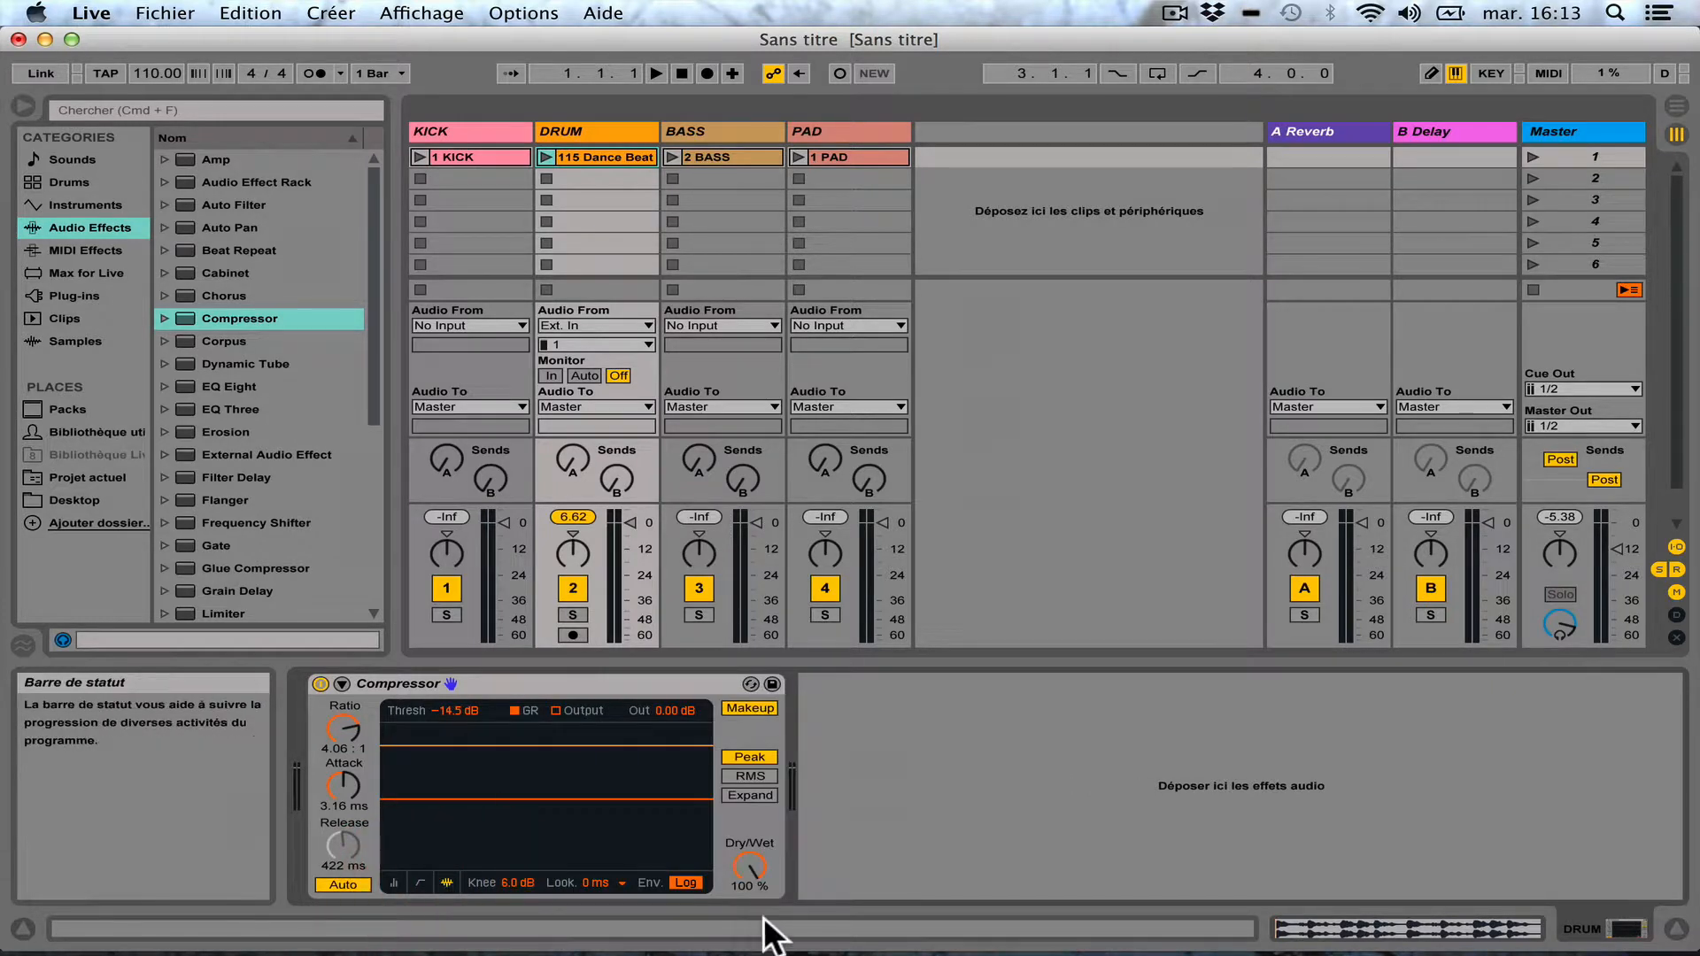
Step: Try the Compressor's RMS and Expand modes and return it to Peak mode
{"action": "left_click", "coordinate": [747, 770]}
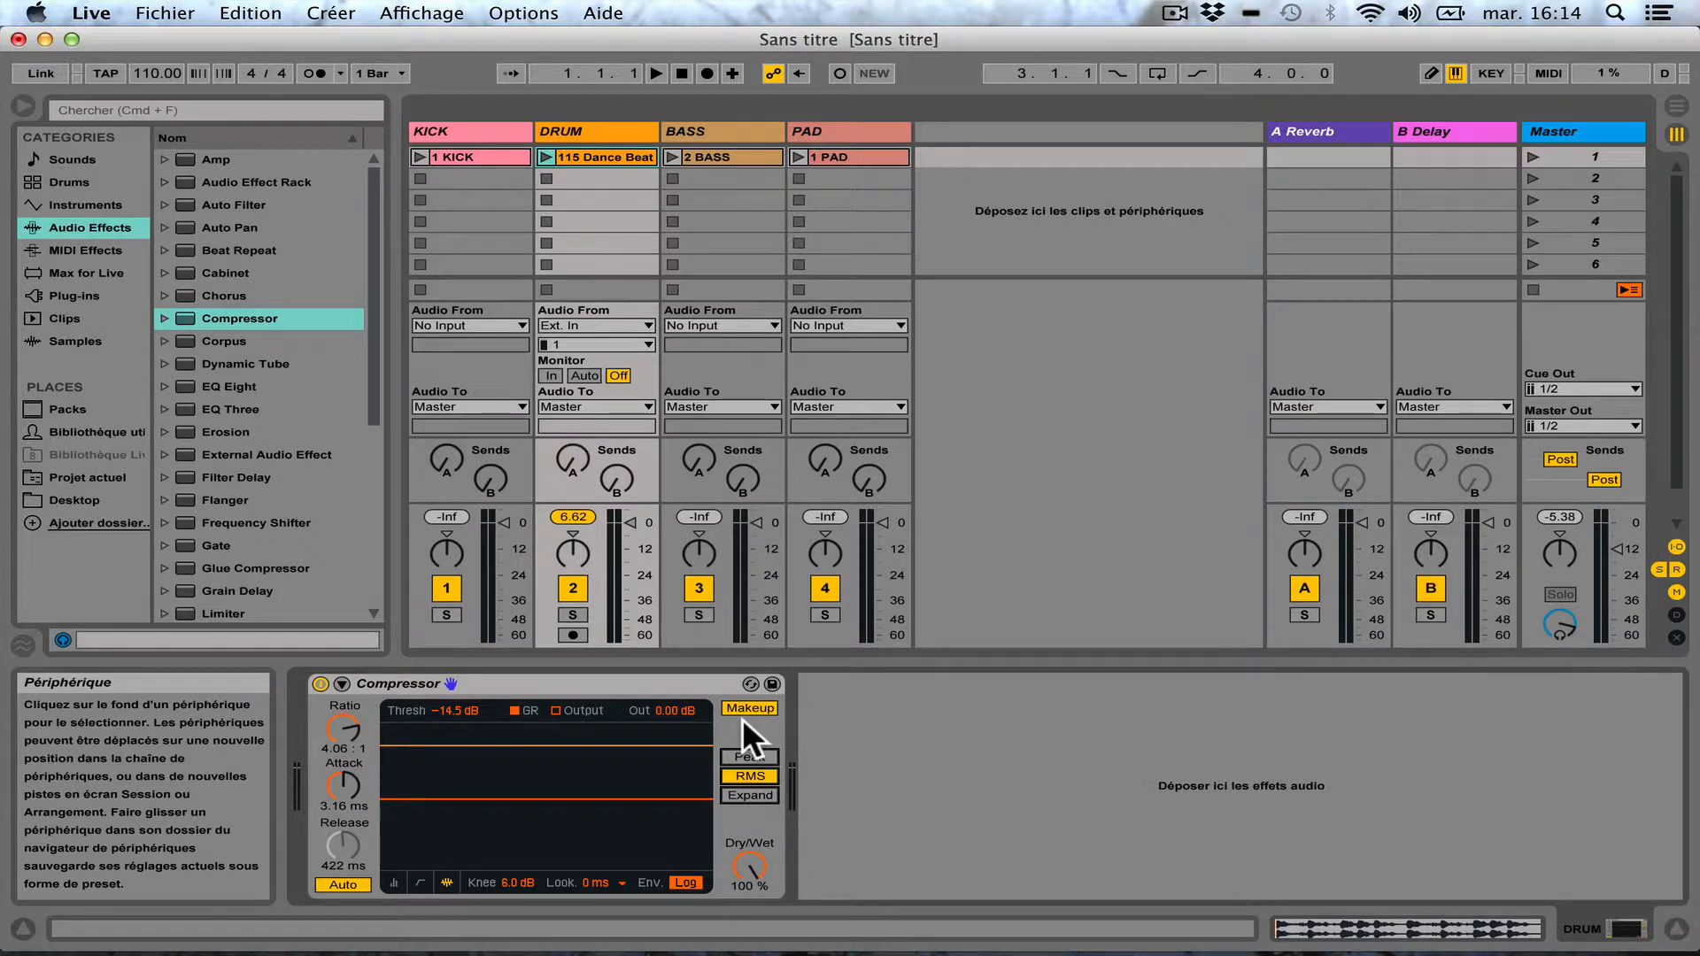
{"action": "left_click", "coordinate": [749, 795]}
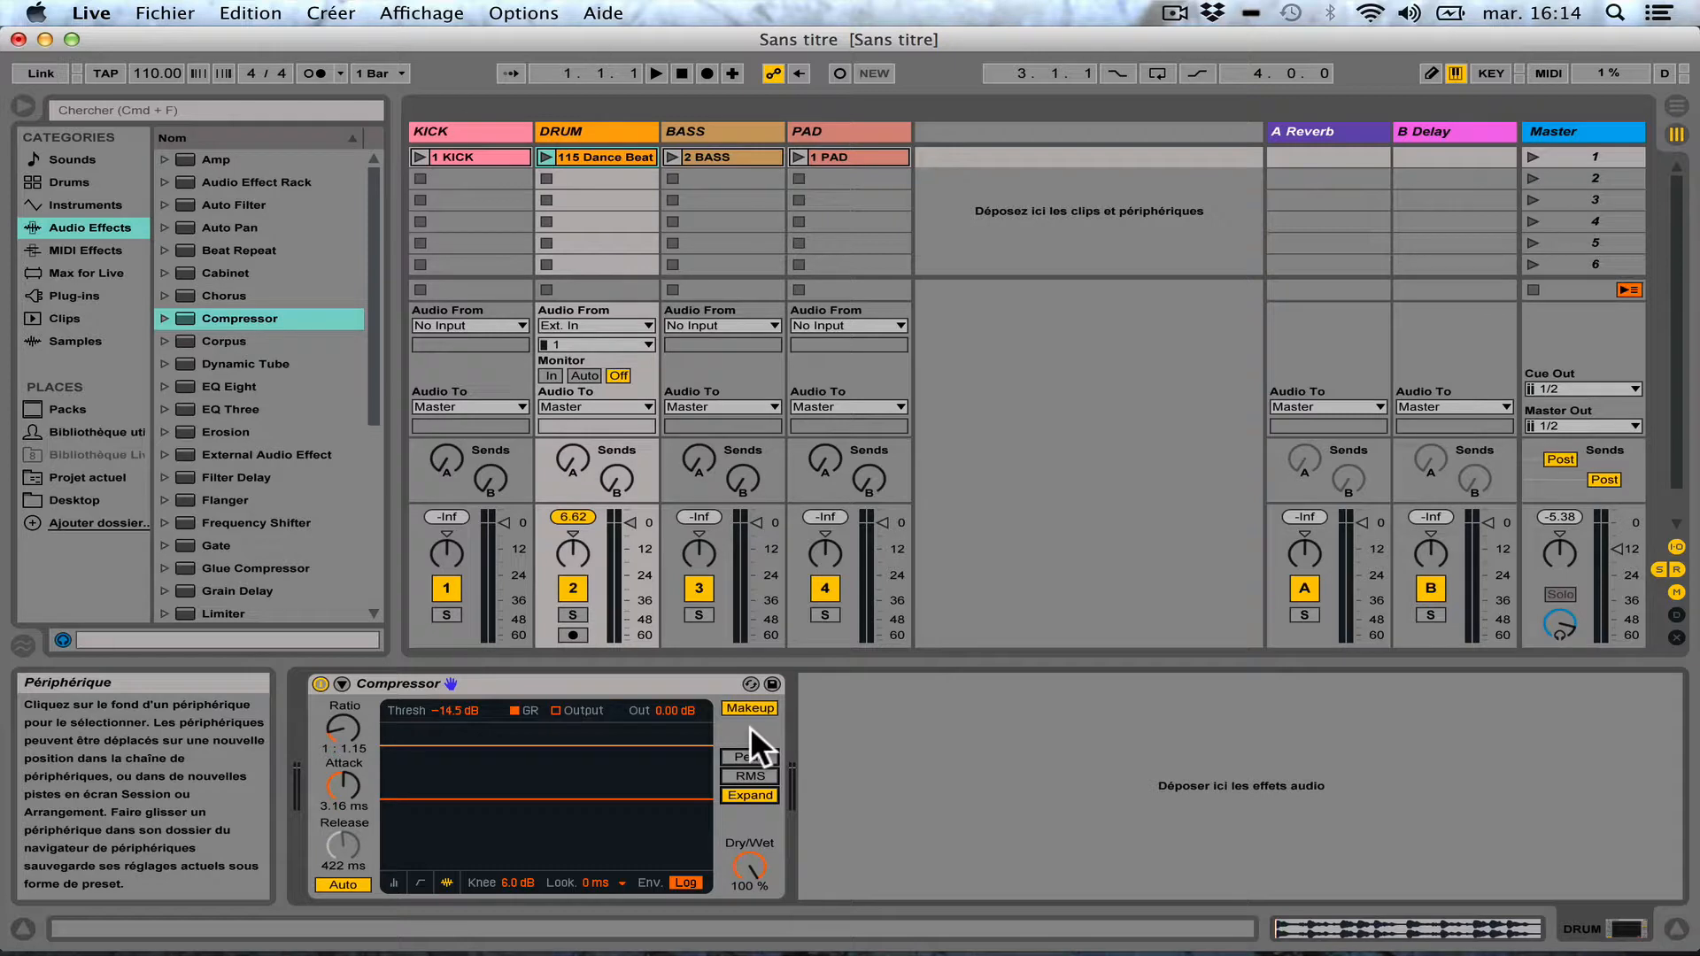
{"action": "left_click", "coordinate": [746, 756]}
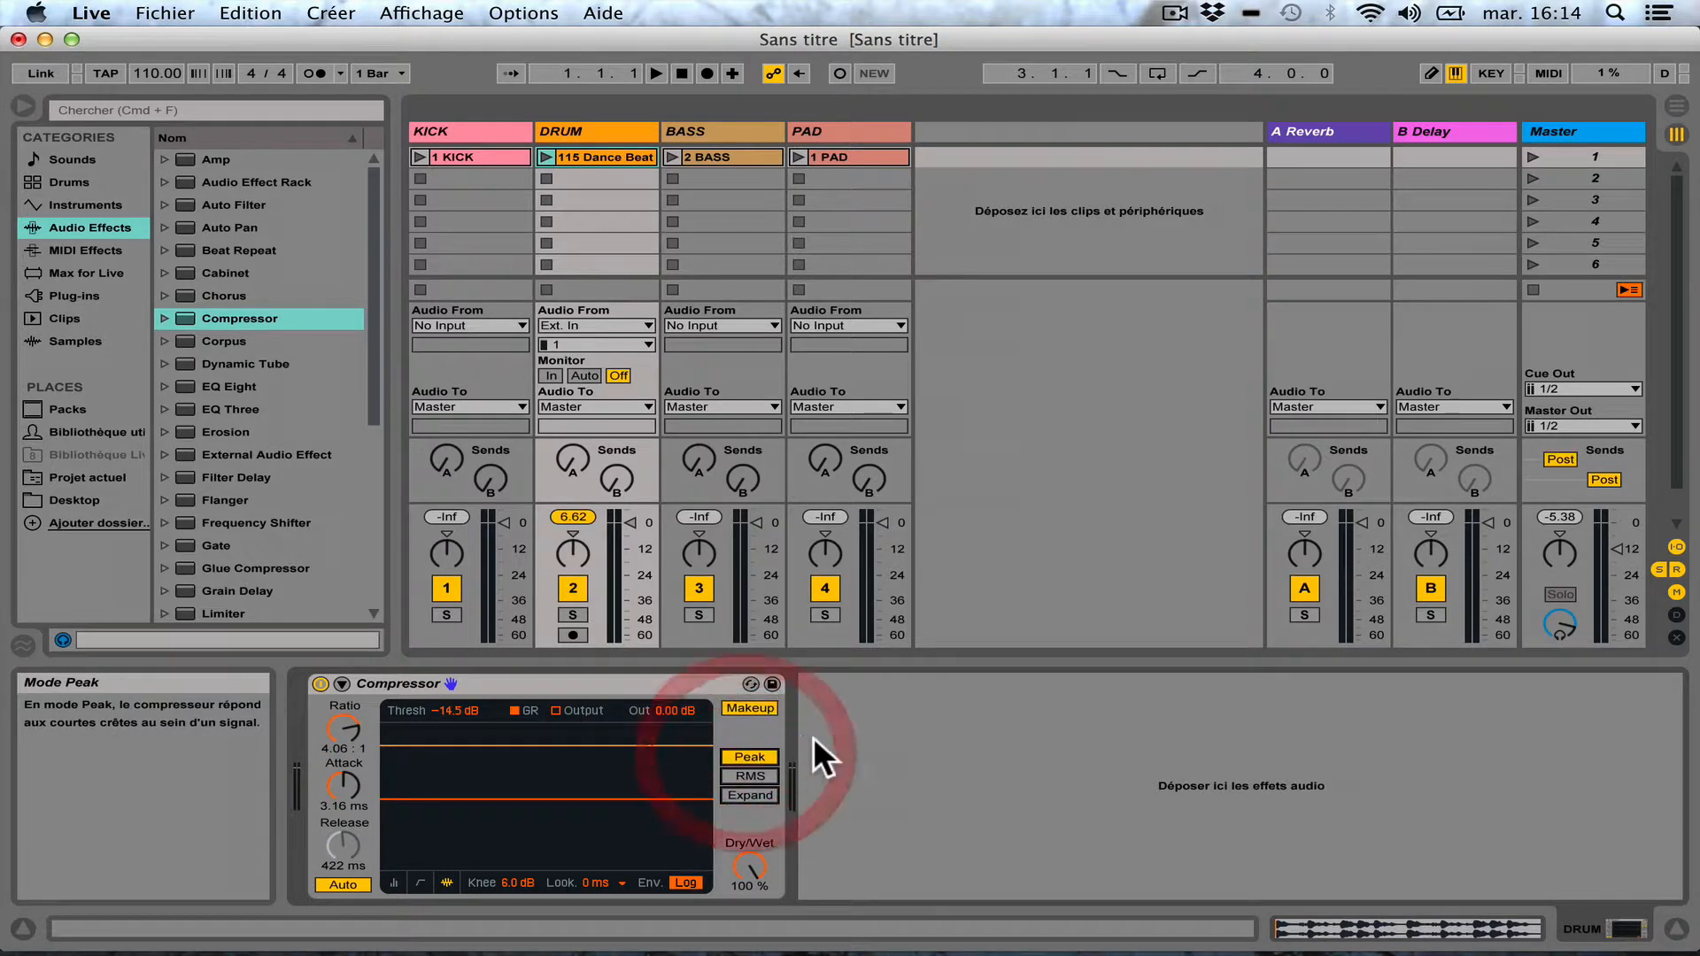
Step: Turn Makeup off and on again, and switch the envelope to Lin and back to Log
{"action": "left_click", "coordinate": [747, 707]}
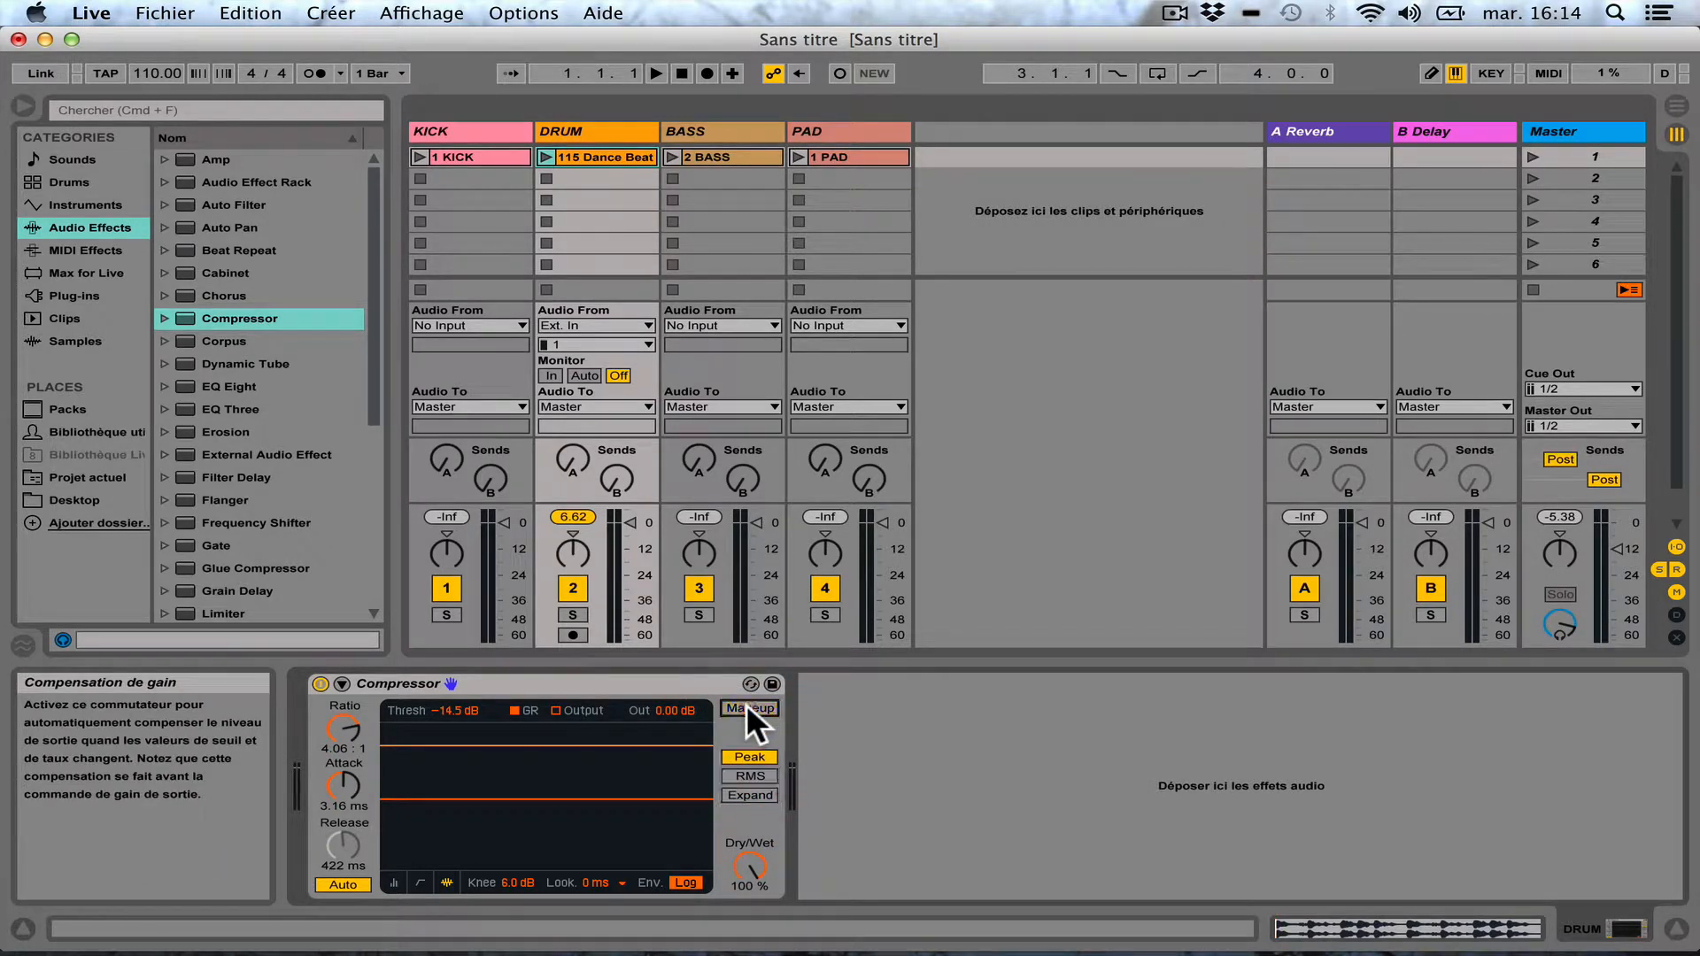
{"action": "left_click", "coordinate": [747, 706]}
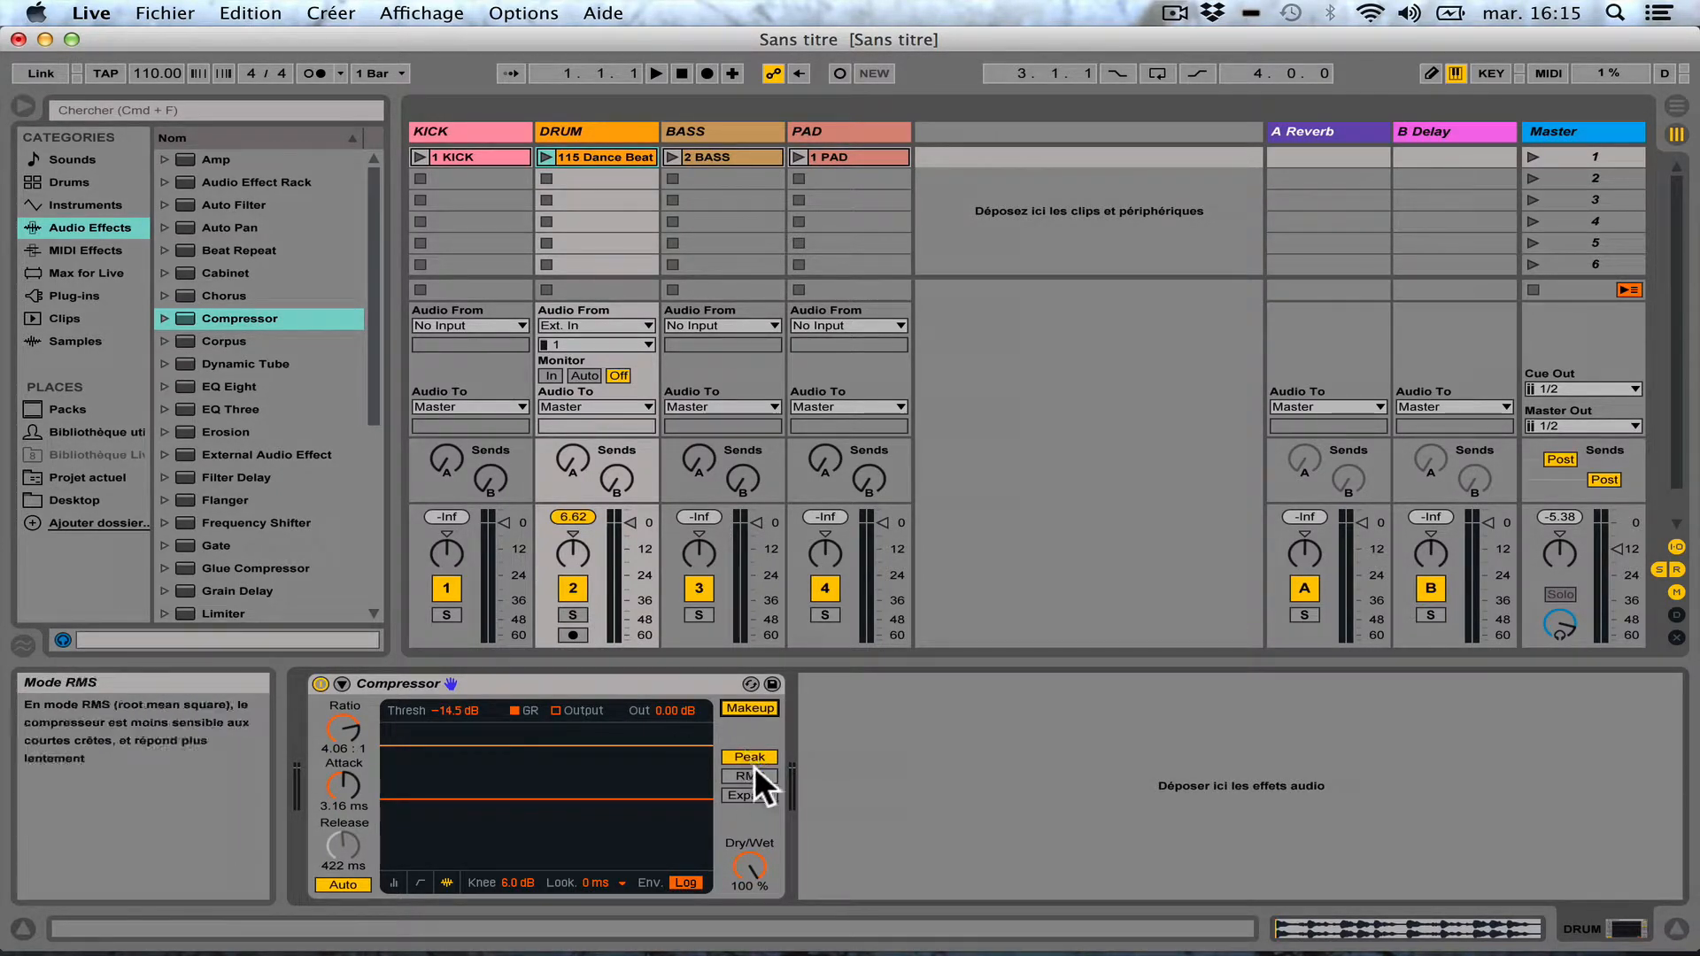
{"action": "left_click", "coordinate": [674, 882]}
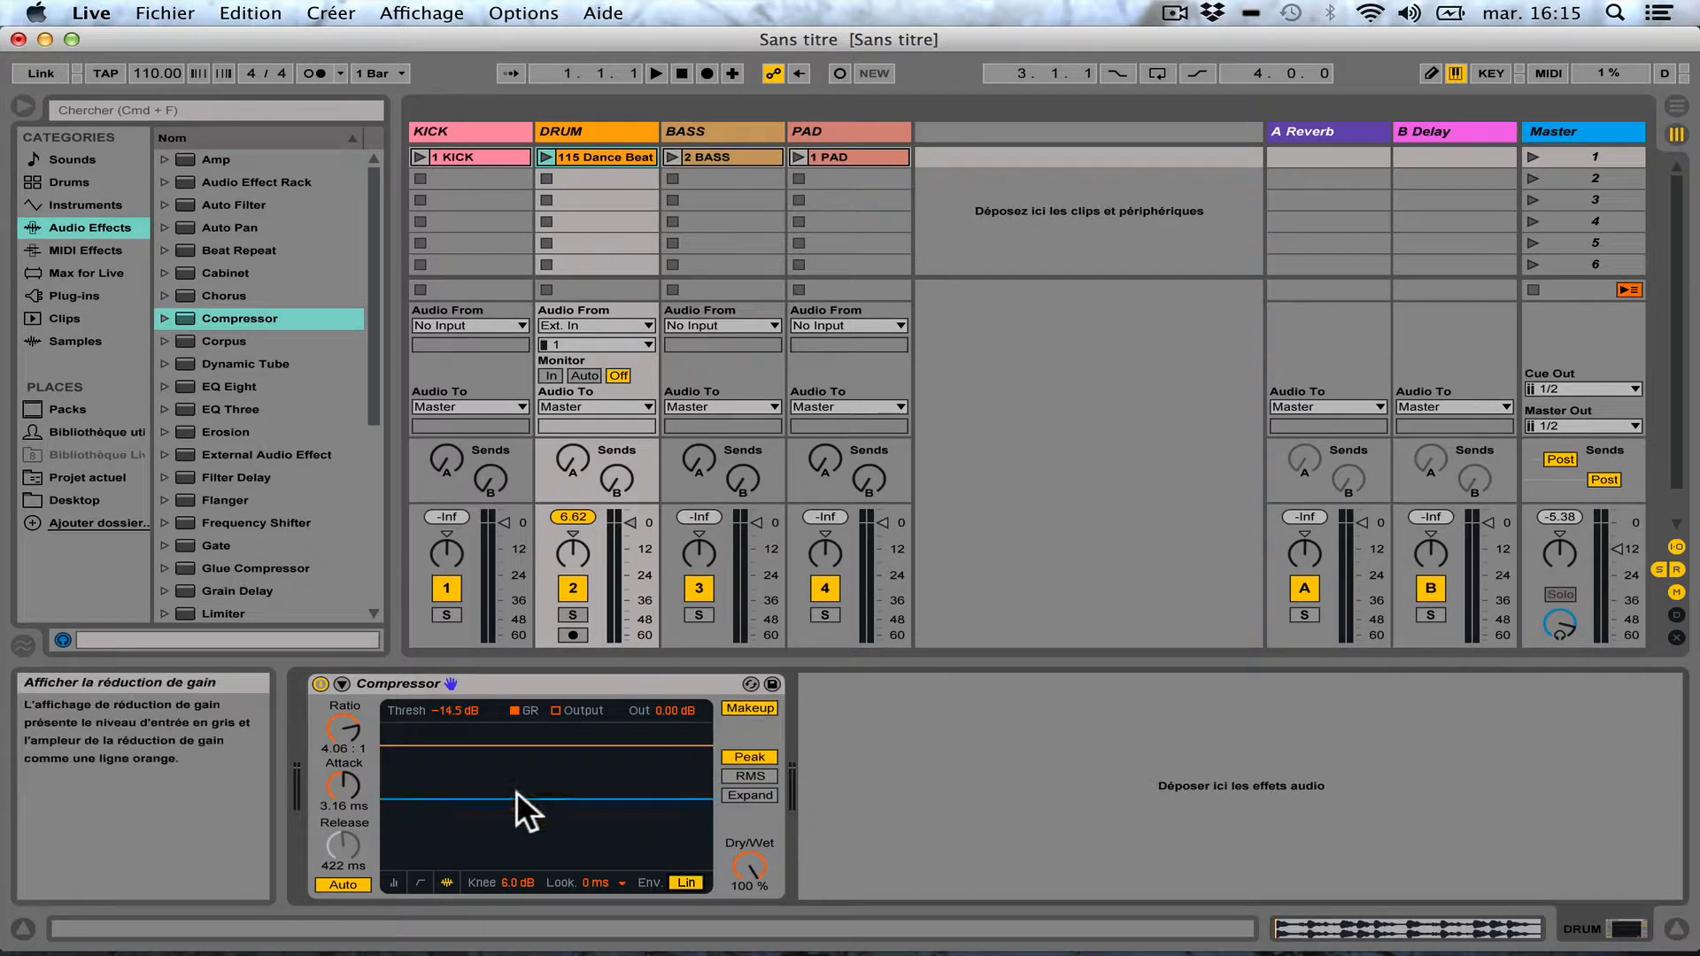
{"action": "left_click", "coordinate": [686, 882]}
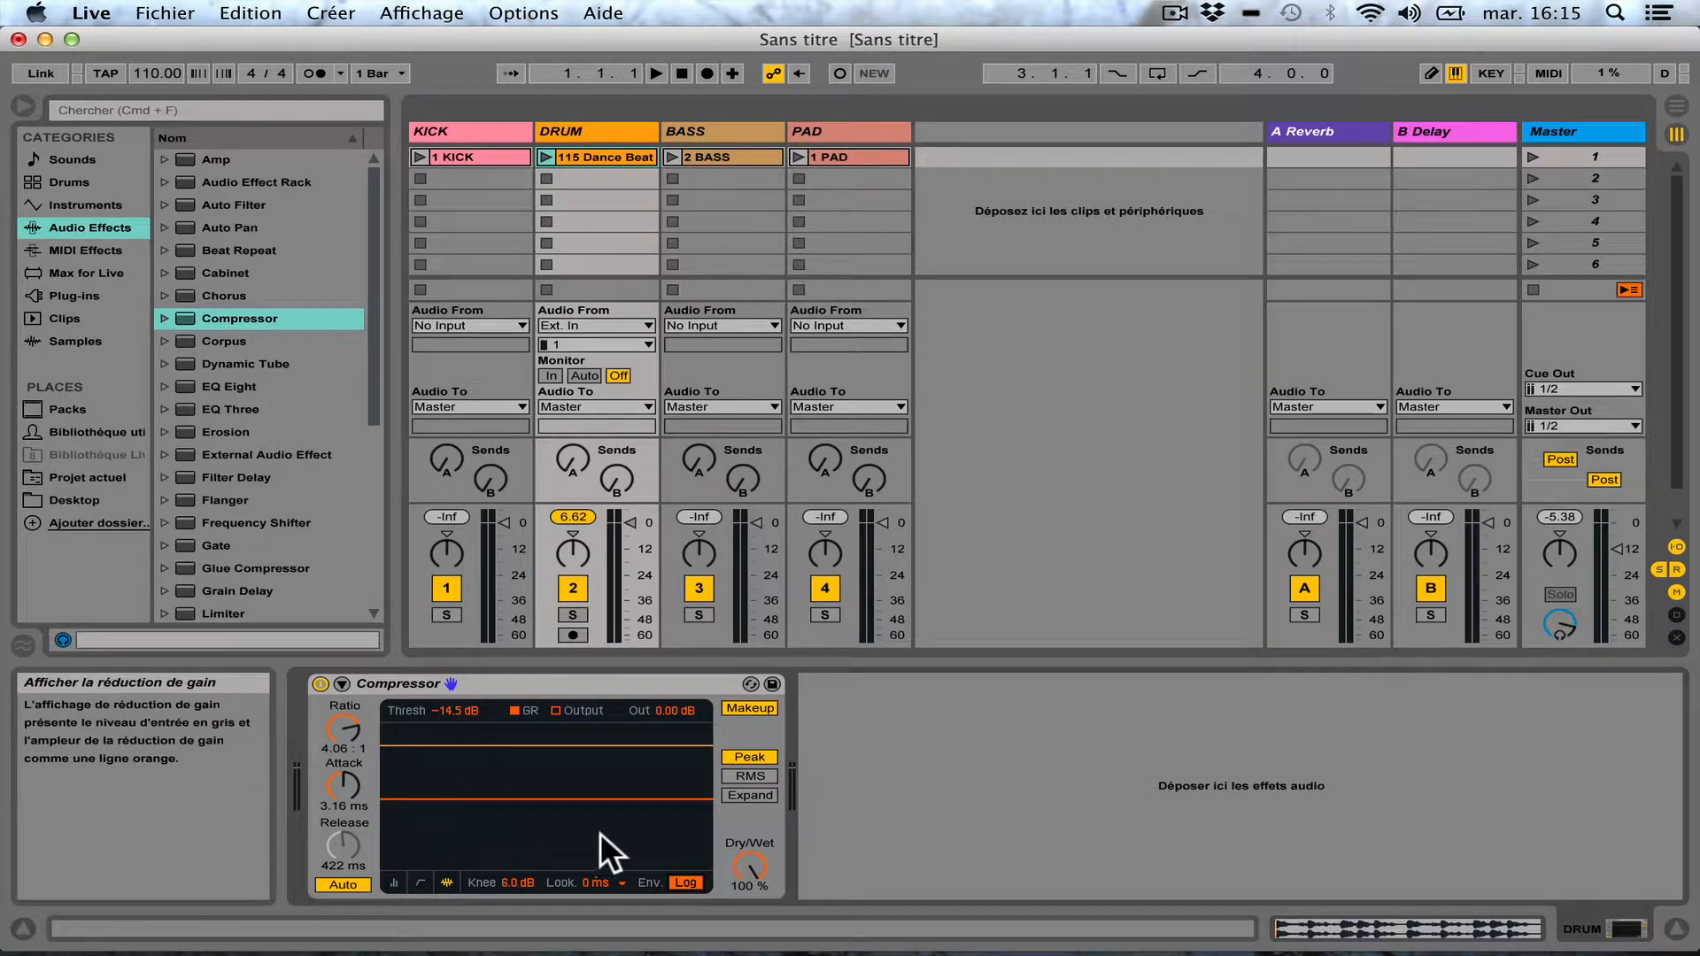
Step: Add a Compressor audio effect to the BASS track
{"action": "left_click", "coordinate": [559, 684]}
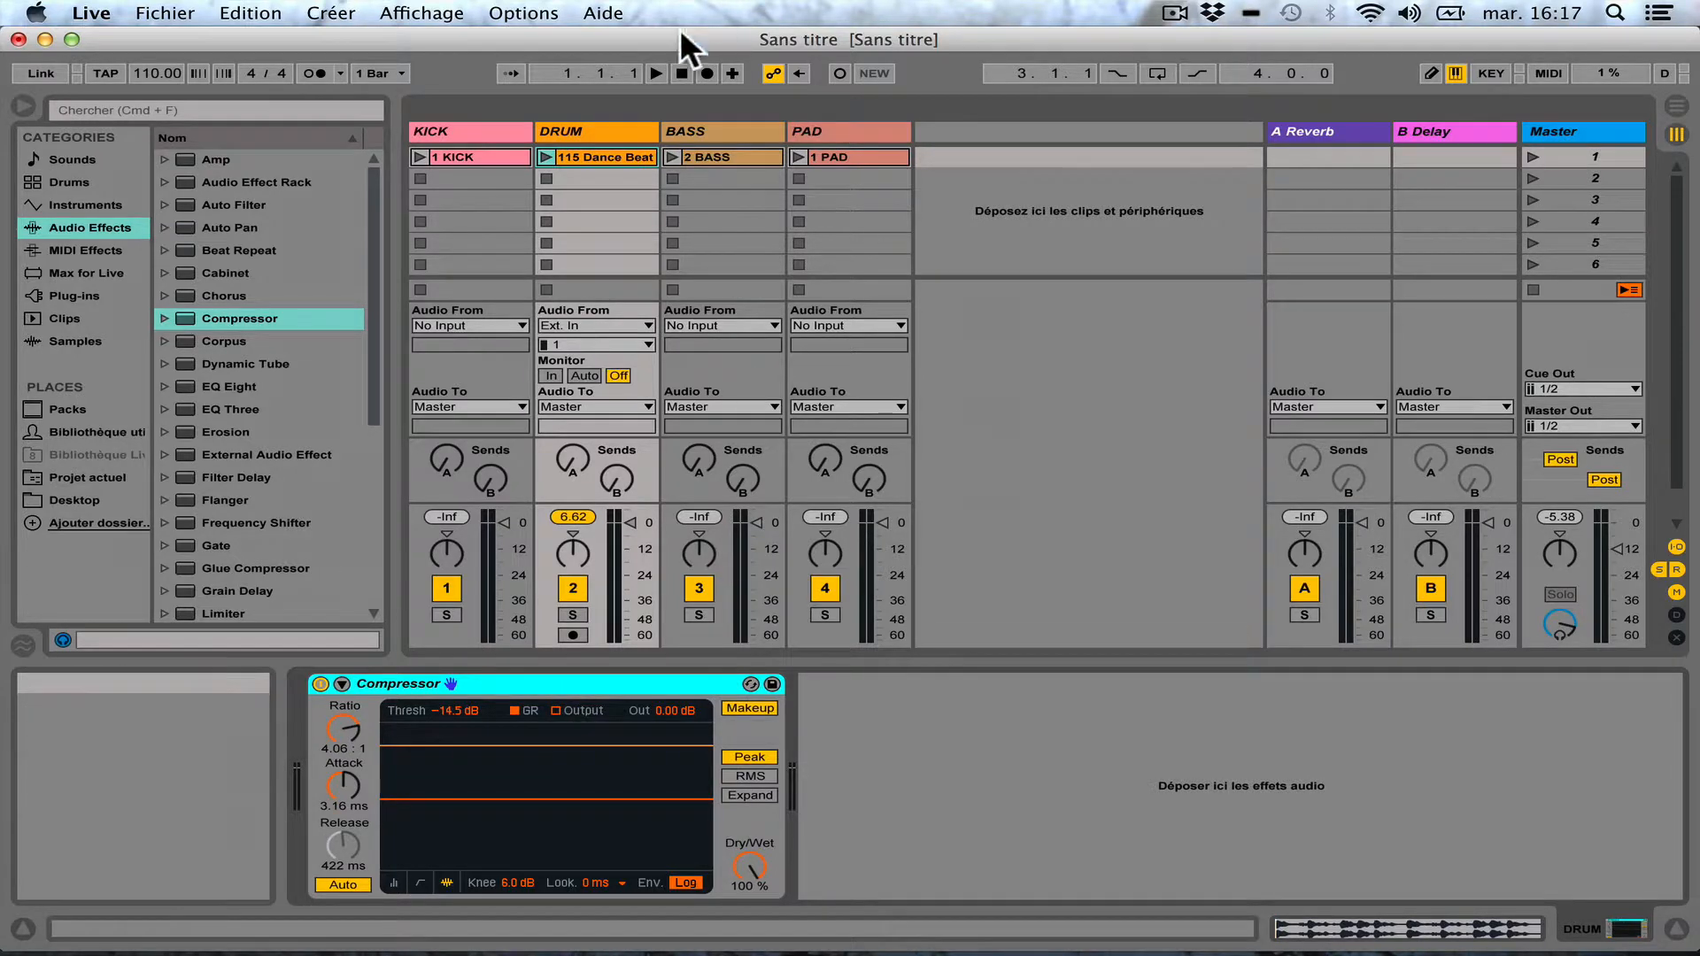
{"action": "left_click", "coordinate": [744, 125]}
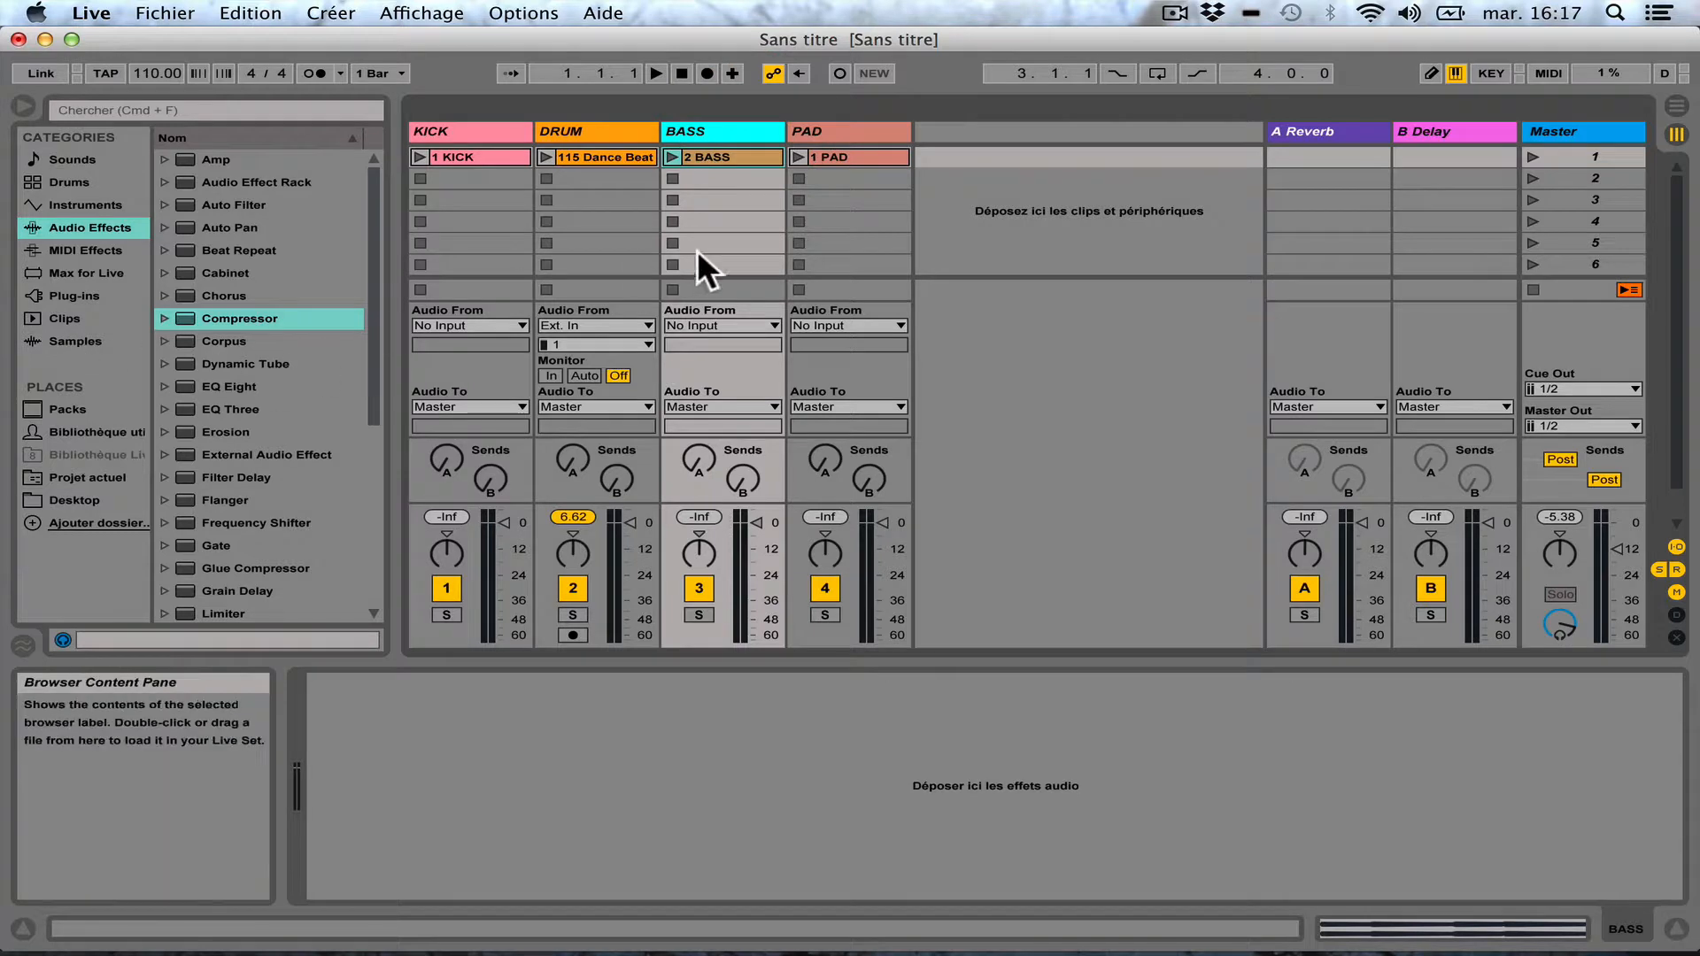
{"action": "left_click", "coordinate": [238, 317]}
{"action": "double_click", "coordinate": [237, 317]}
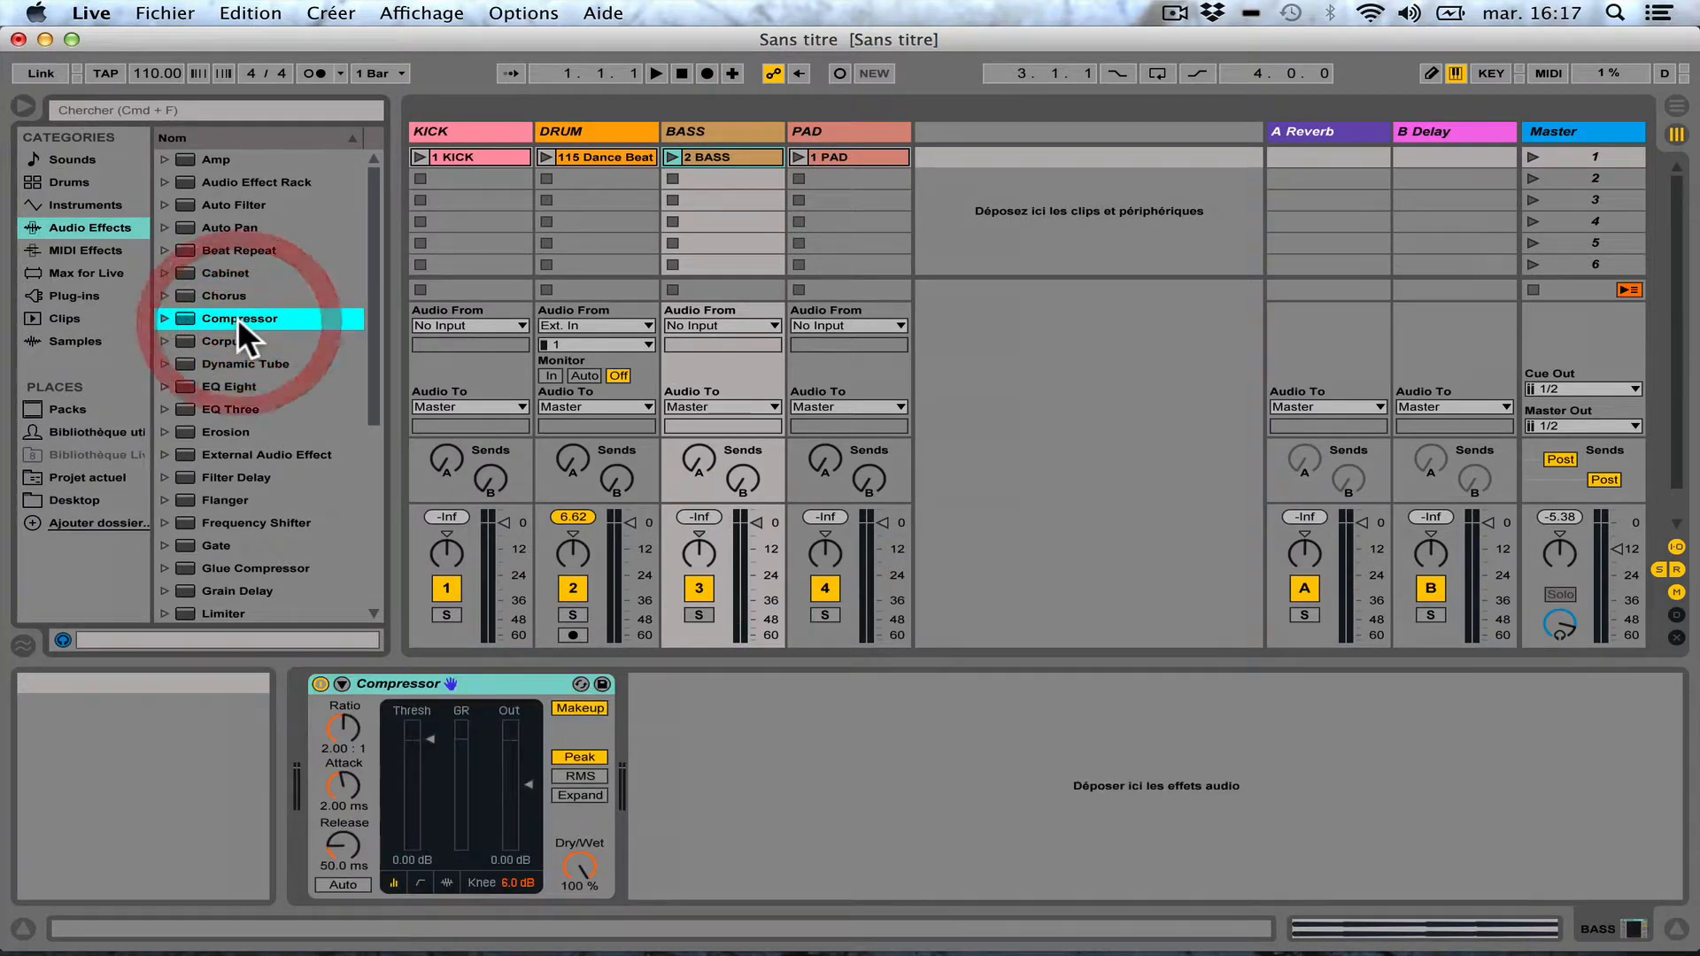
{"action": "left_click", "coordinate": [715, 126]}
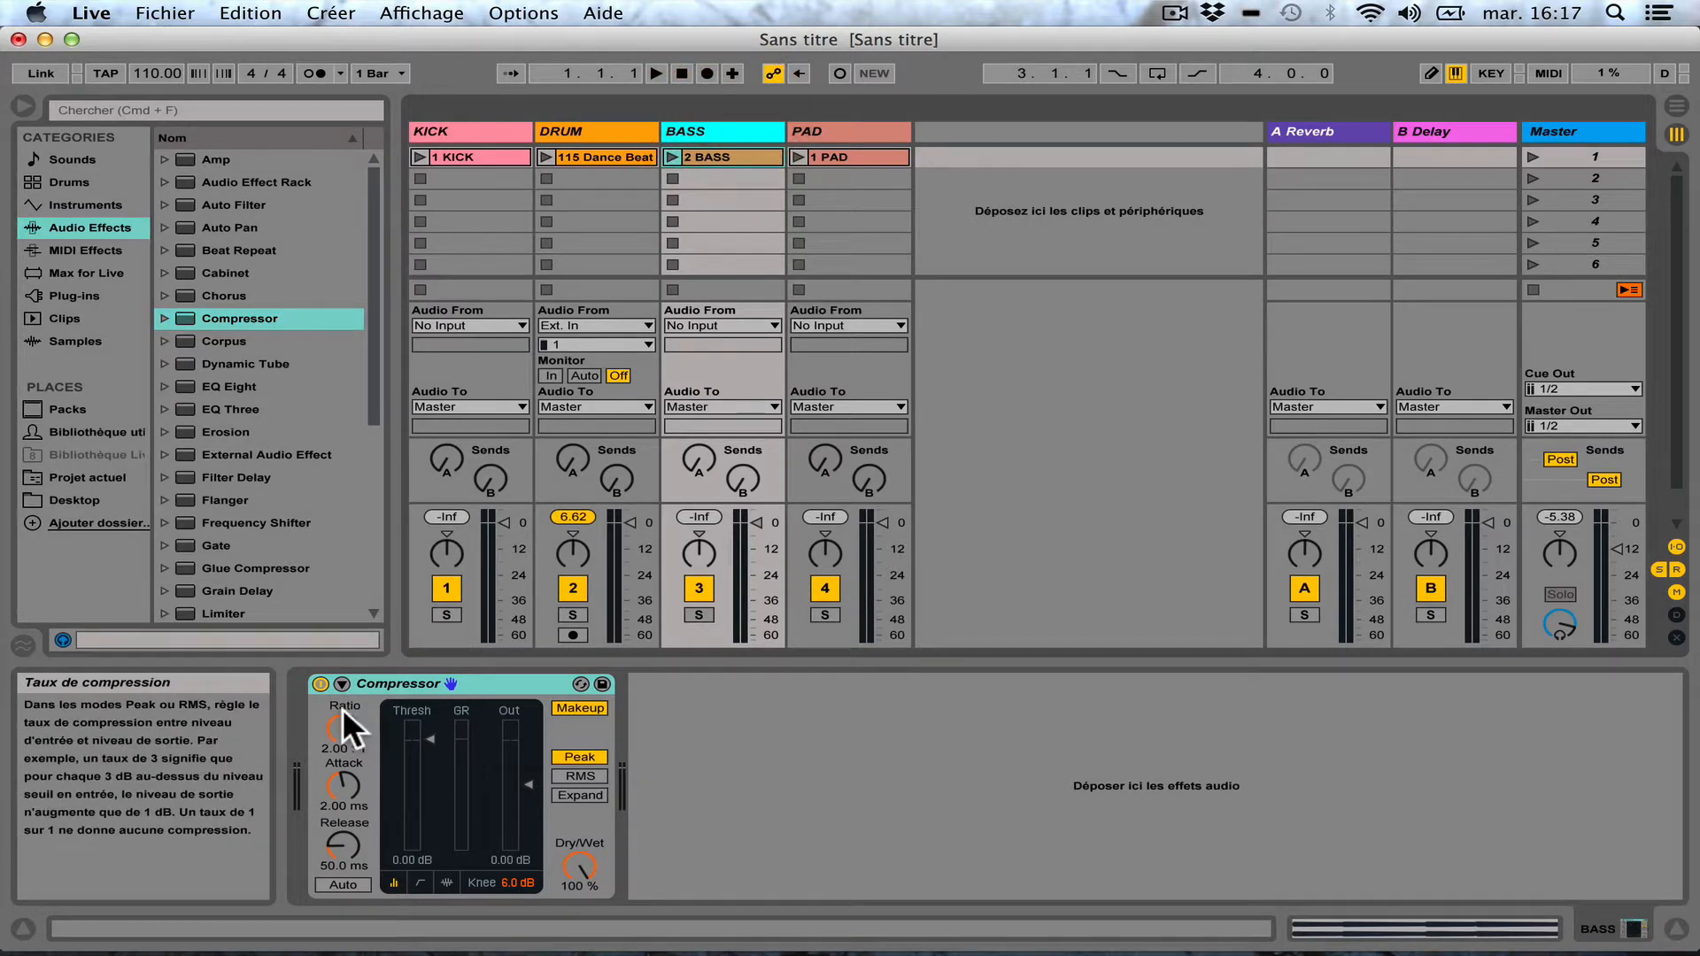
Step: Set the BASS Compressor's ratio to 4.06:1, enable automatic release, and lower the threshold to -19.6 dB
{"action": "left_click_drag", "start_coordinate": [341, 713], "coordinate": [342, 685]}
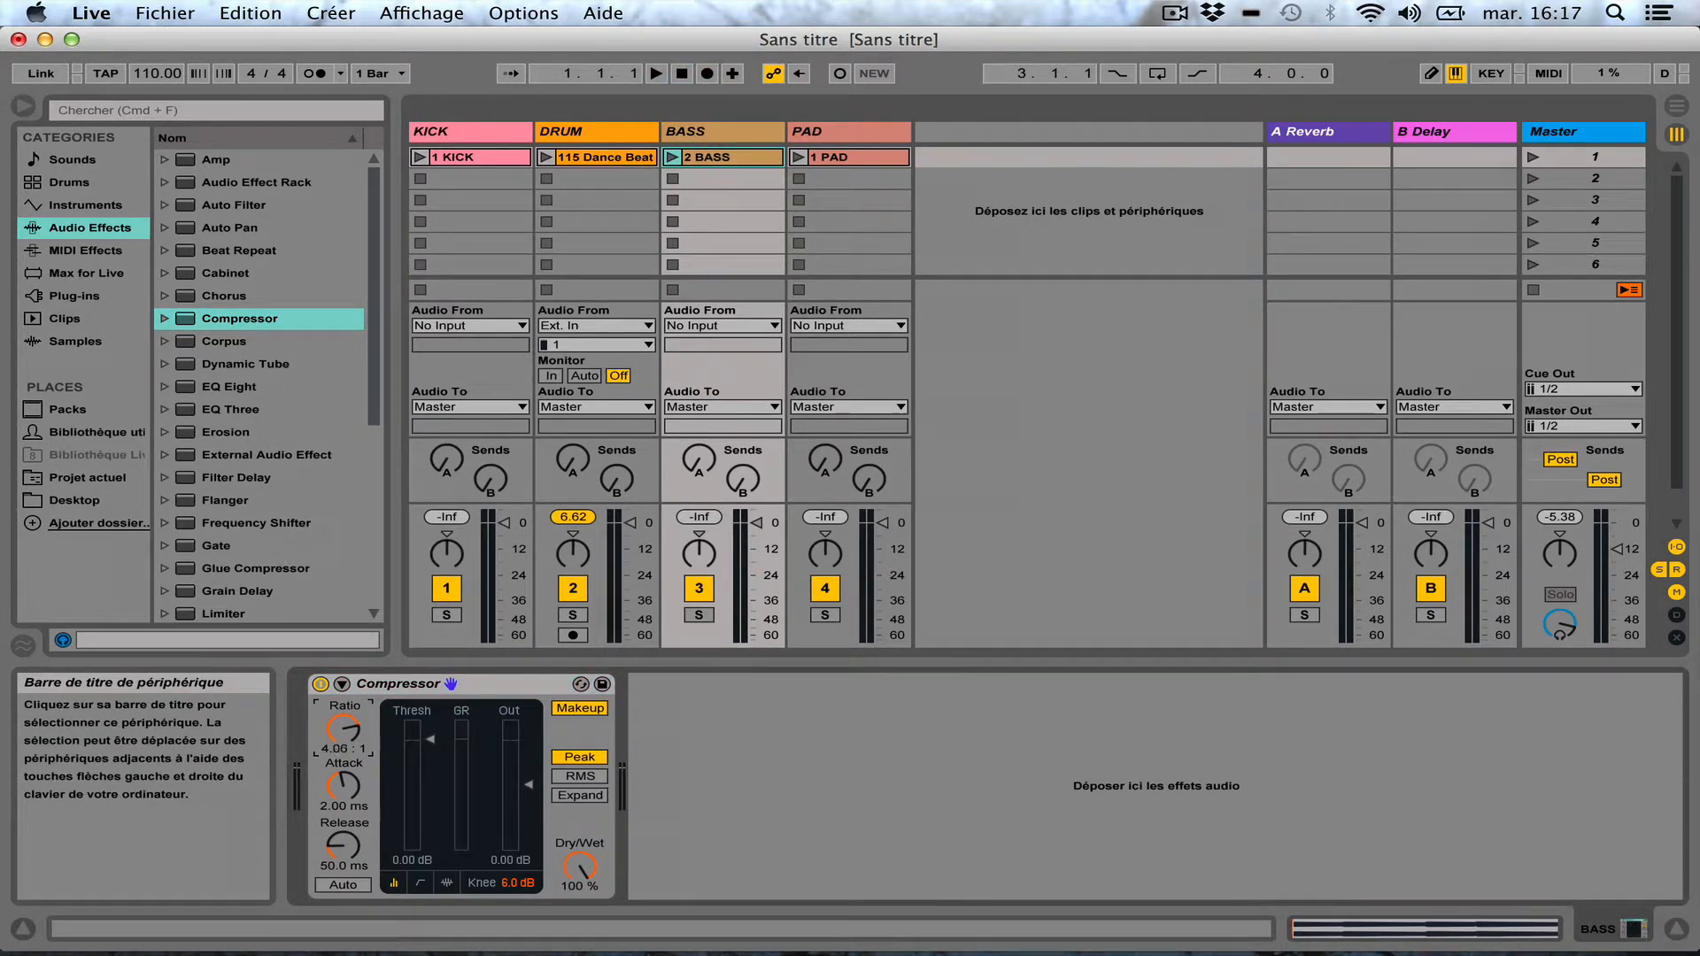
{"action": "left_click", "coordinate": [335, 889]}
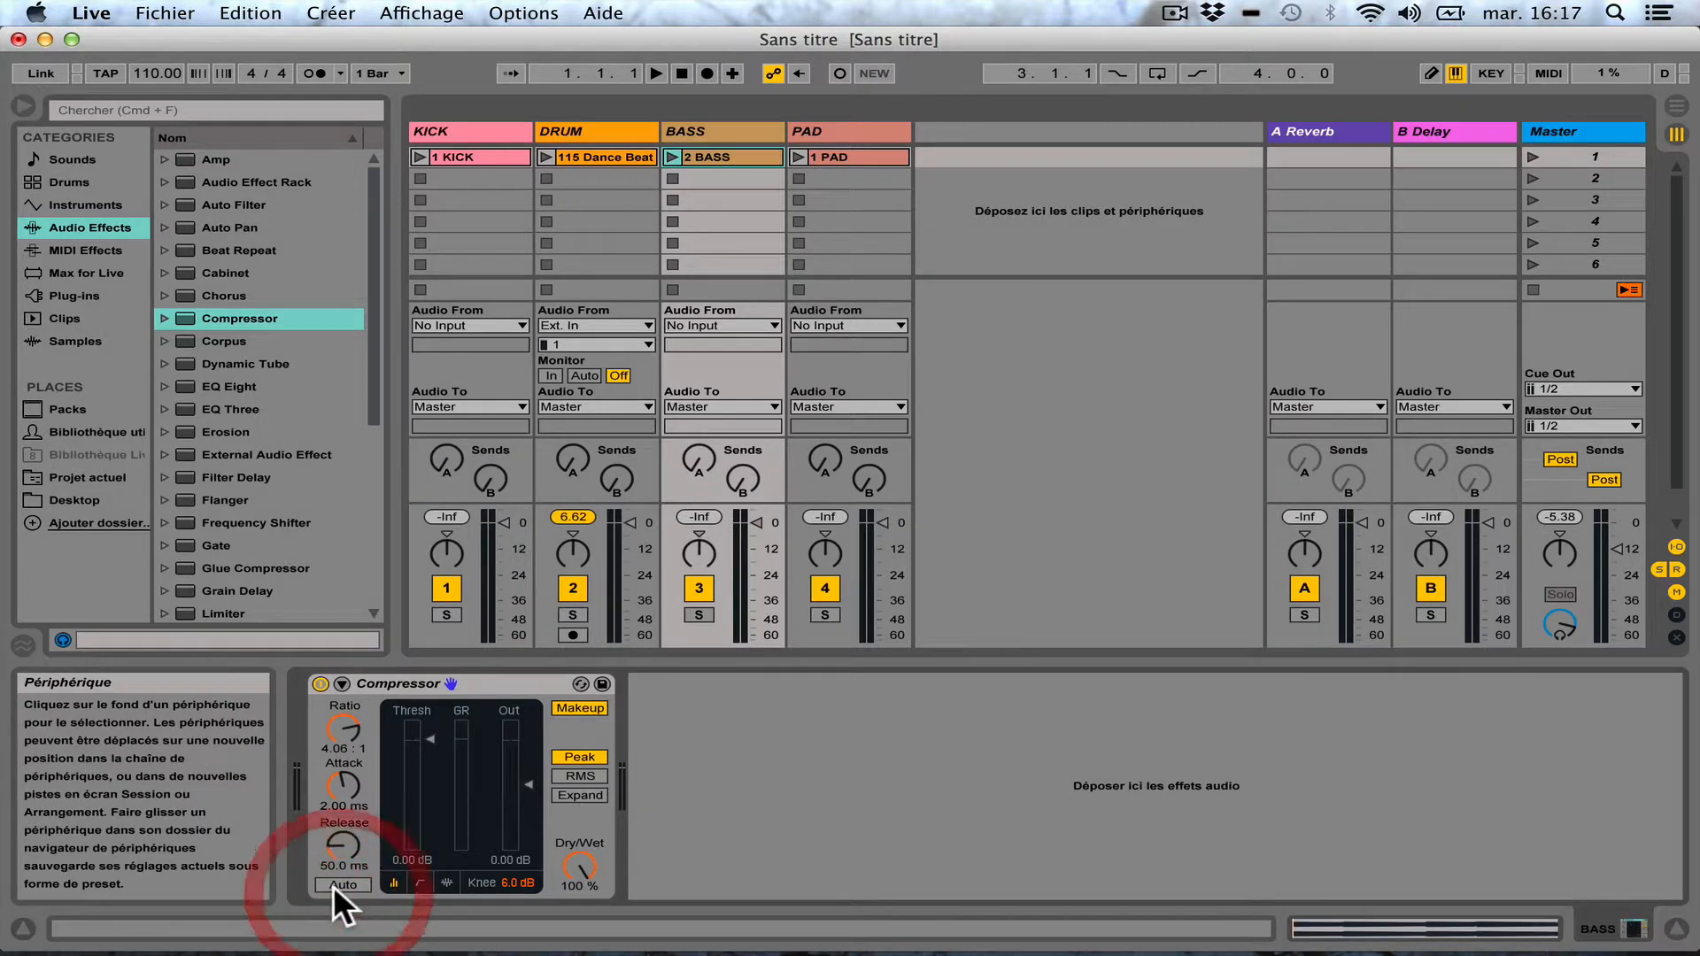
{"action": "left_click_drag", "start_coordinate": [430, 738], "coordinate": [433, 804]}
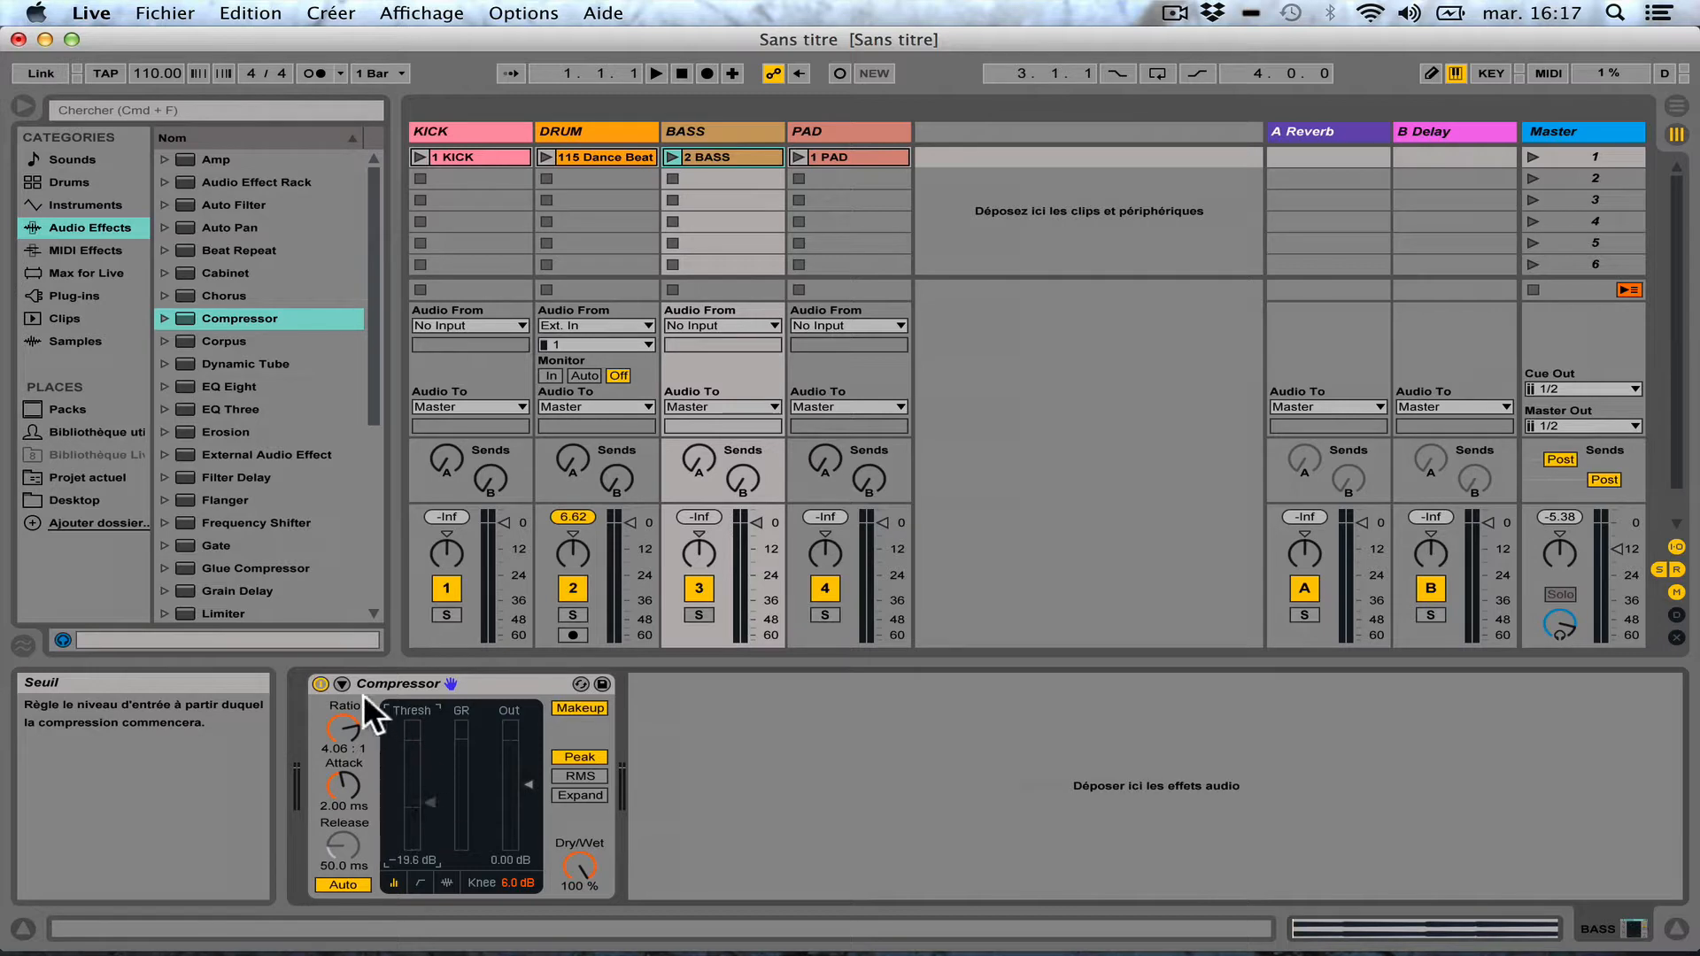
Step: Expand the BASS Compressor's sidechain section, enable Sidechain, and choose KICK as its audio source
{"action": "left_click", "coordinate": [342, 683]}
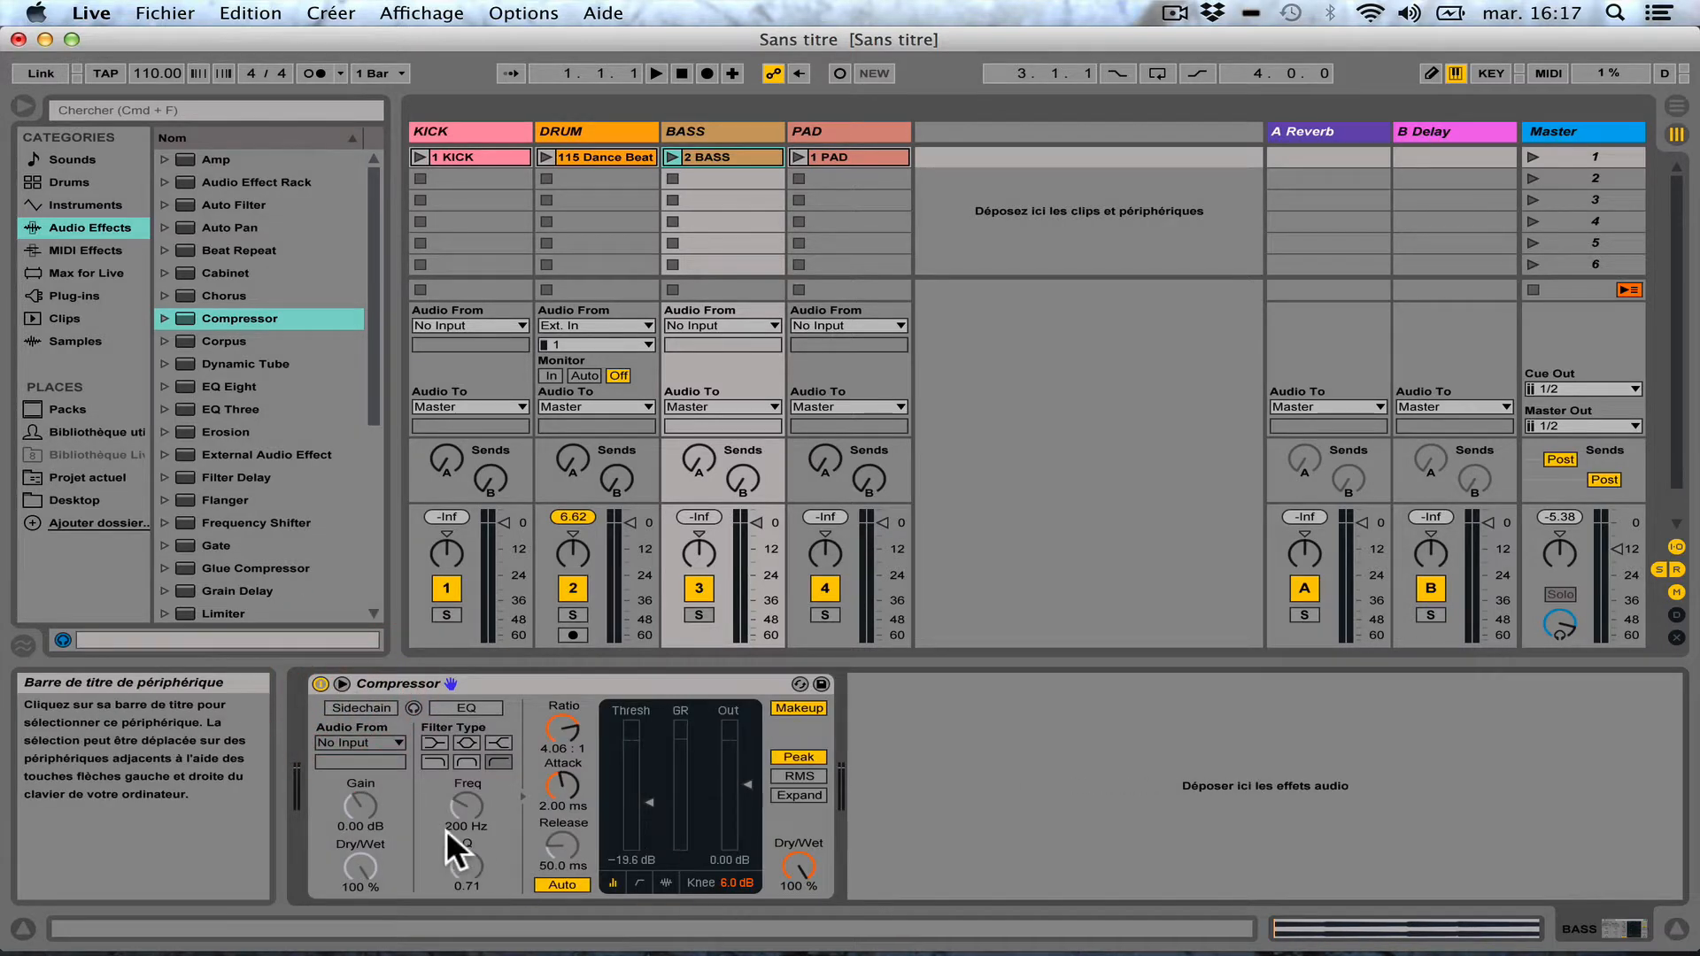
{"action": "left_click", "coordinate": [348, 707]}
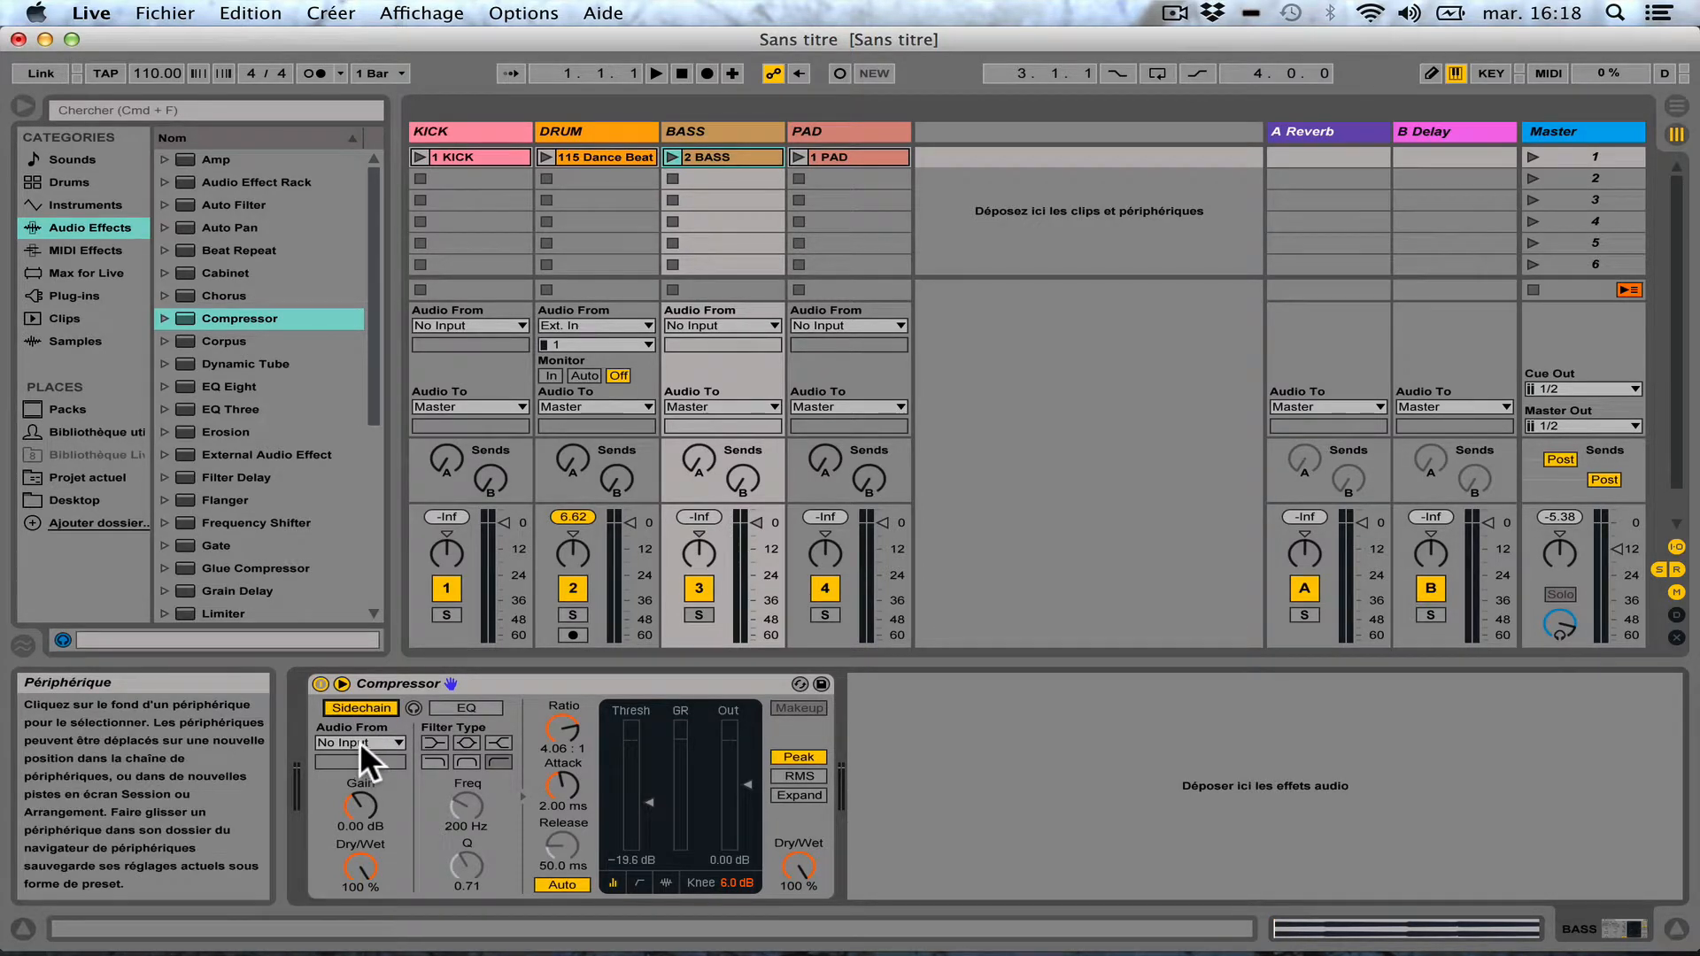
{"action": "left_click", "coordinate": [359, 742]}
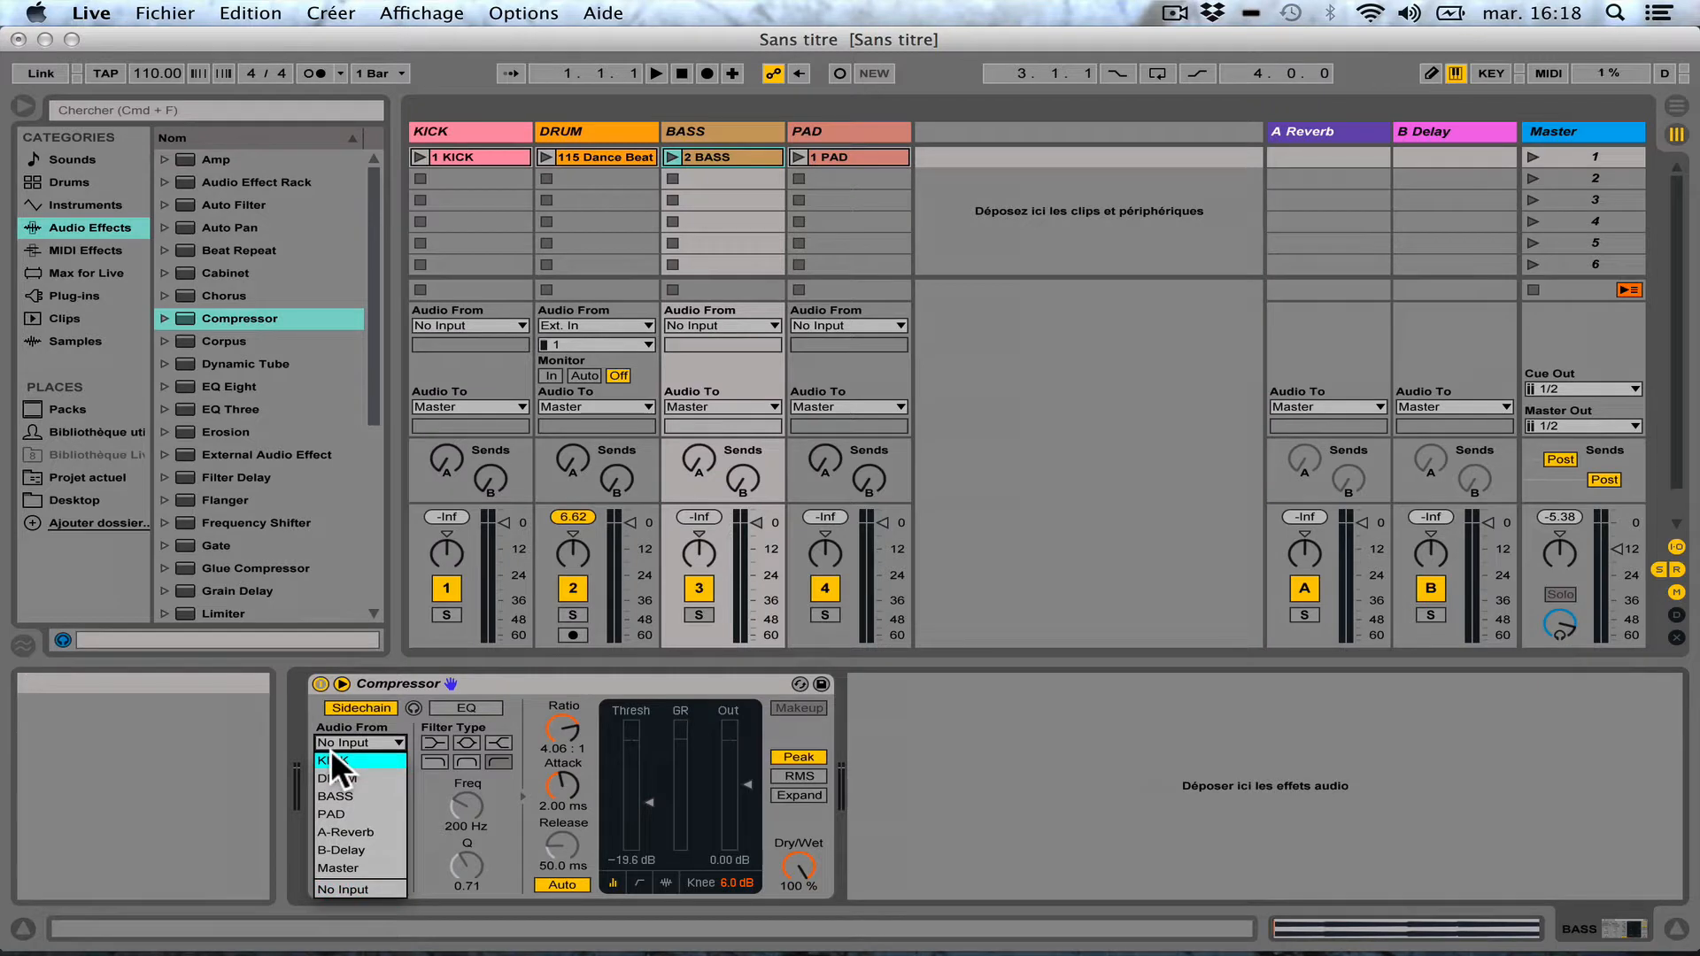
{"action": "left_click", "coordinate": [331, 753]}
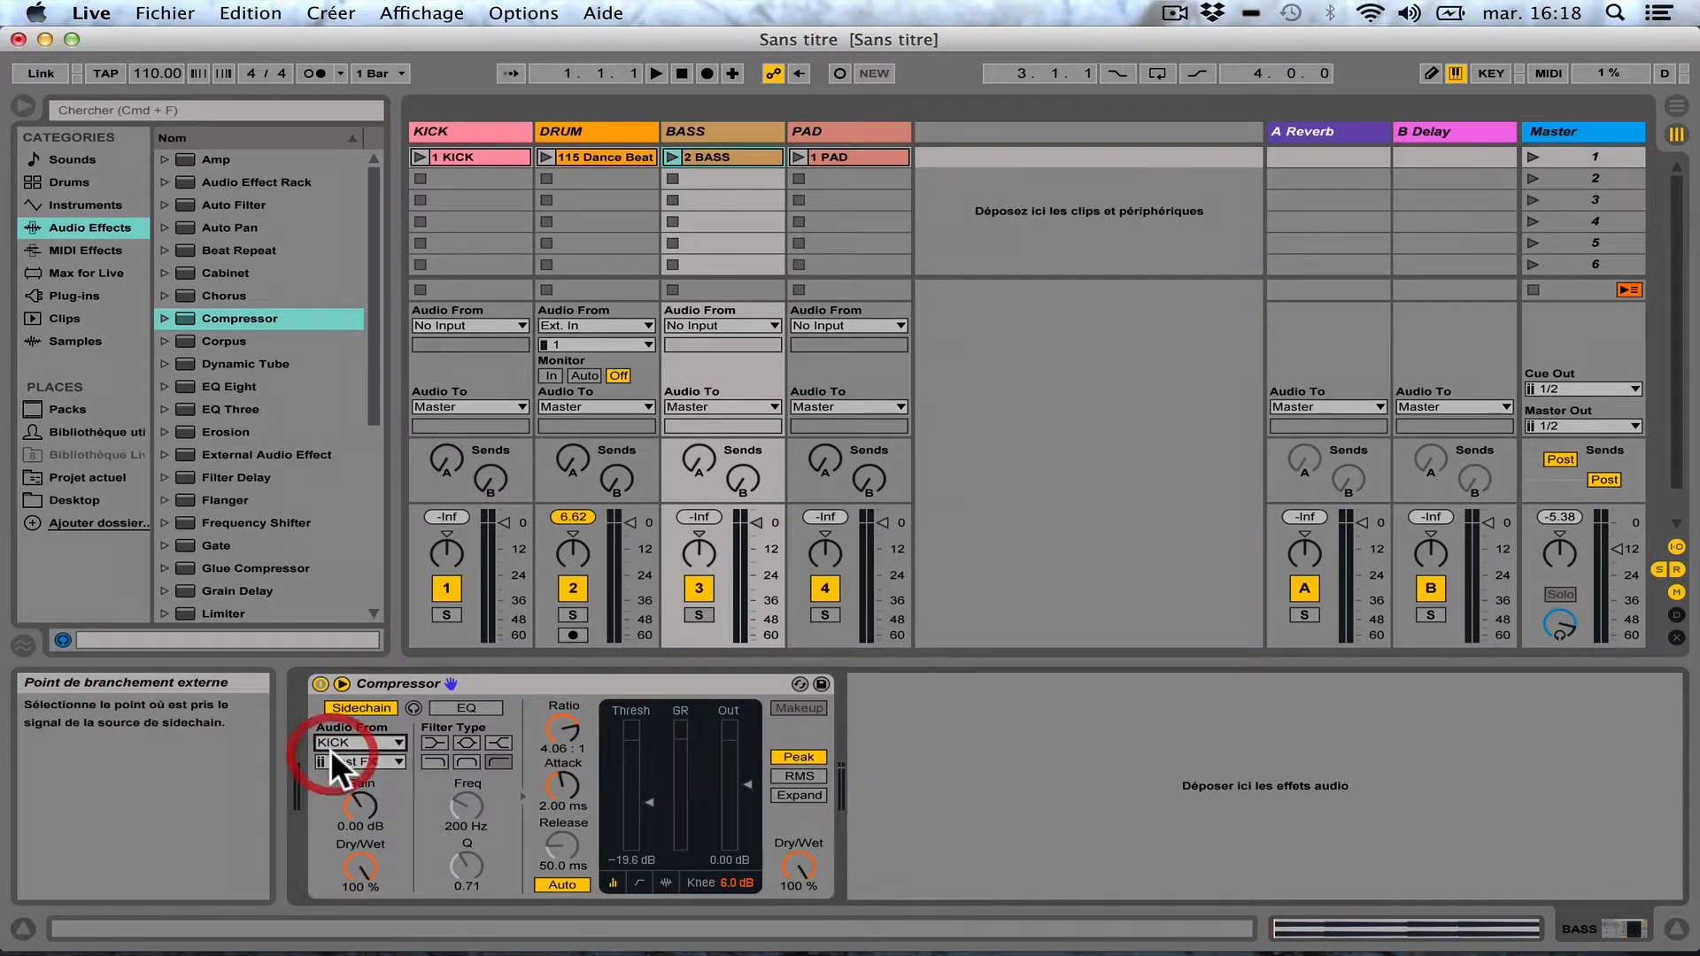
Step: Play the KICK clip and listen to the BASS Compressor's sidechain signal with the BASS track soloed
{"action": "left_click", "coordinate": [423, 147]}
{"action": "left_click", "coordinate": [710, 130]}
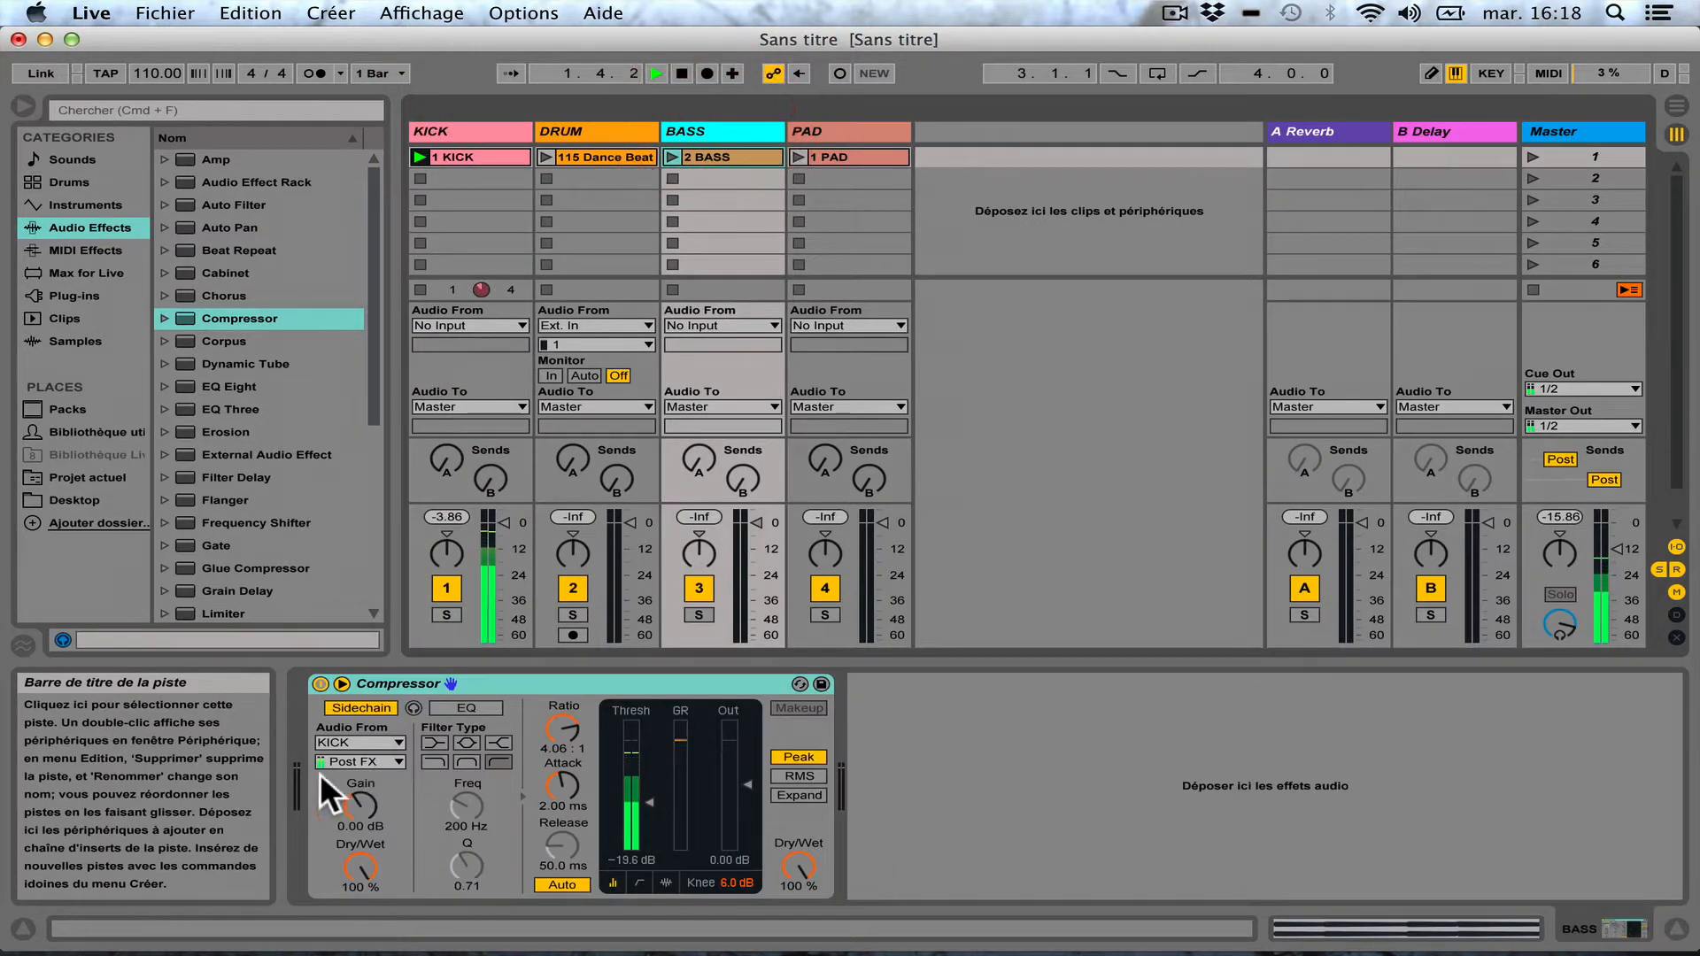
{"action": "left_click", "coordinate": [411, 705]}
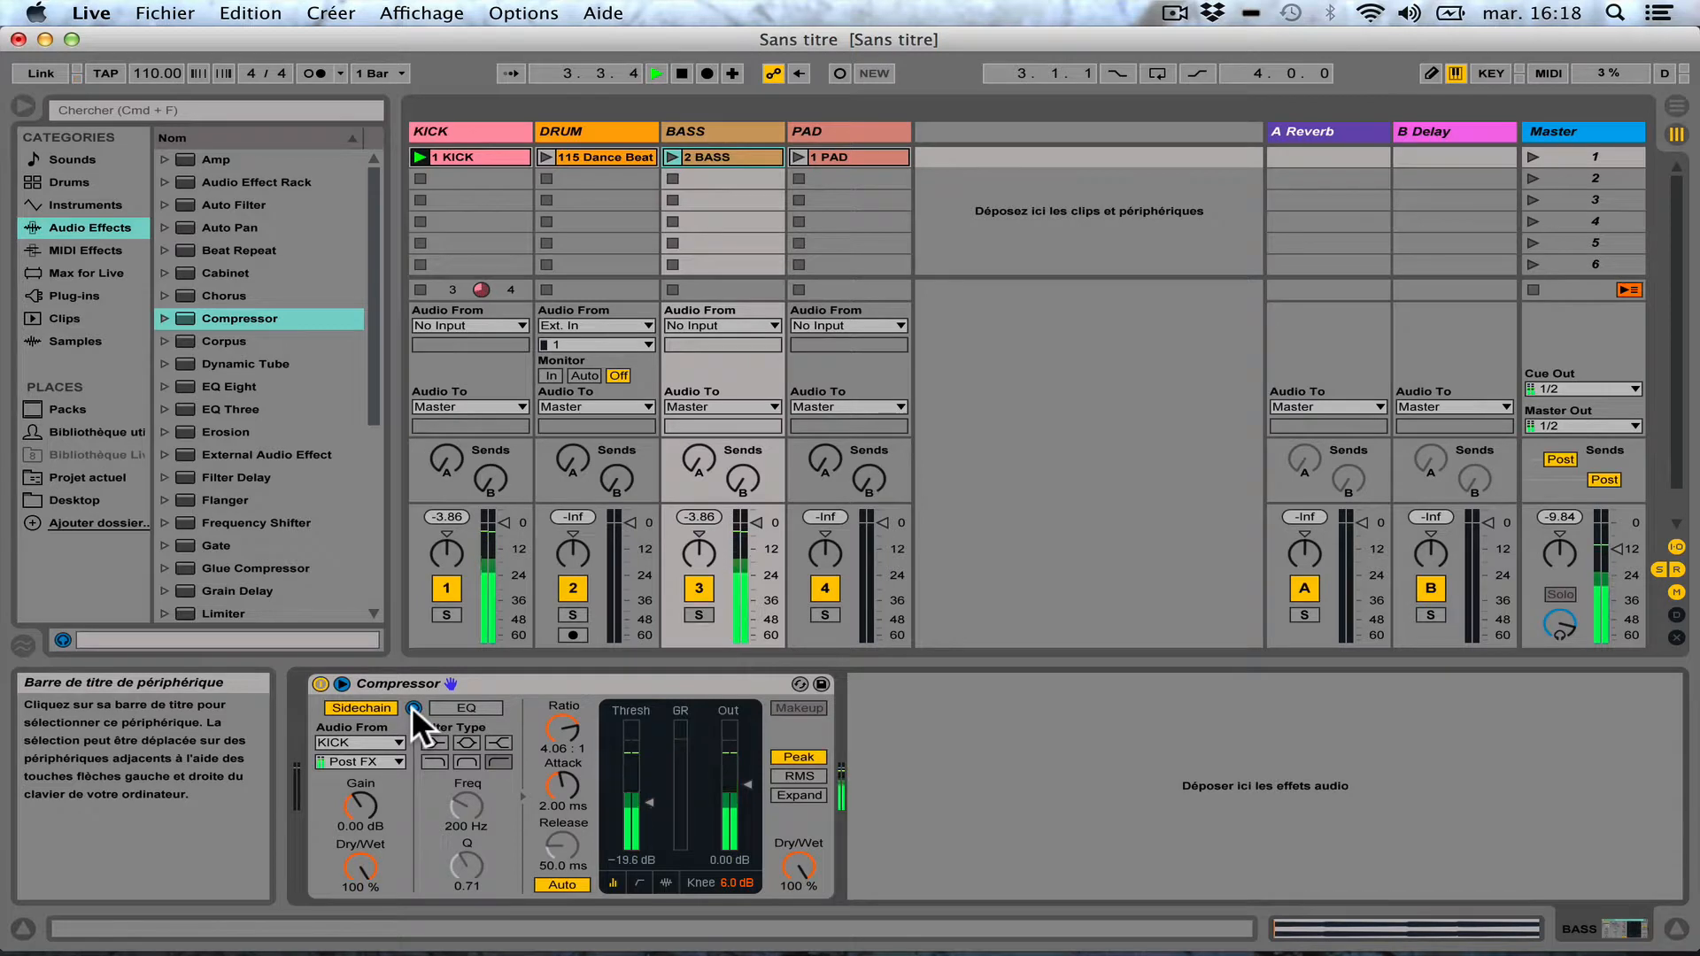
{"action": "left_click", "coordinate": [699, 613]}
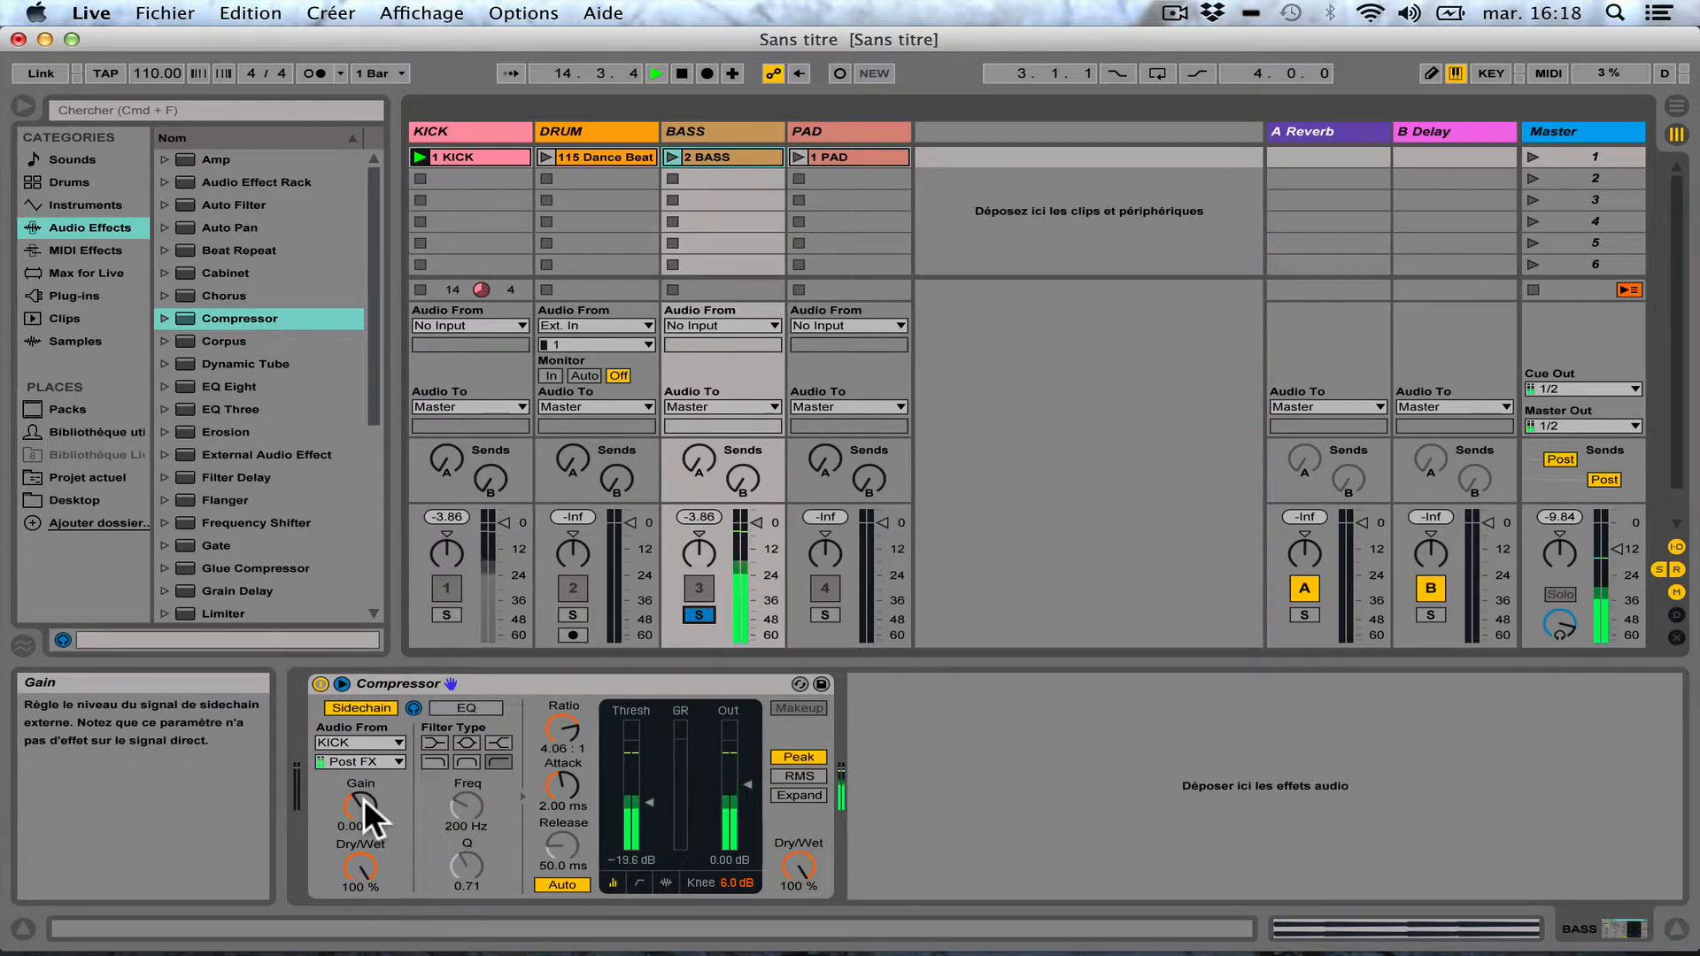
Step: Play the BASS clip, turn off sidechain listening, and solo KICK along with BASS to hear the ducking
{"action": "left_click", "coordinate": [673, 152]}
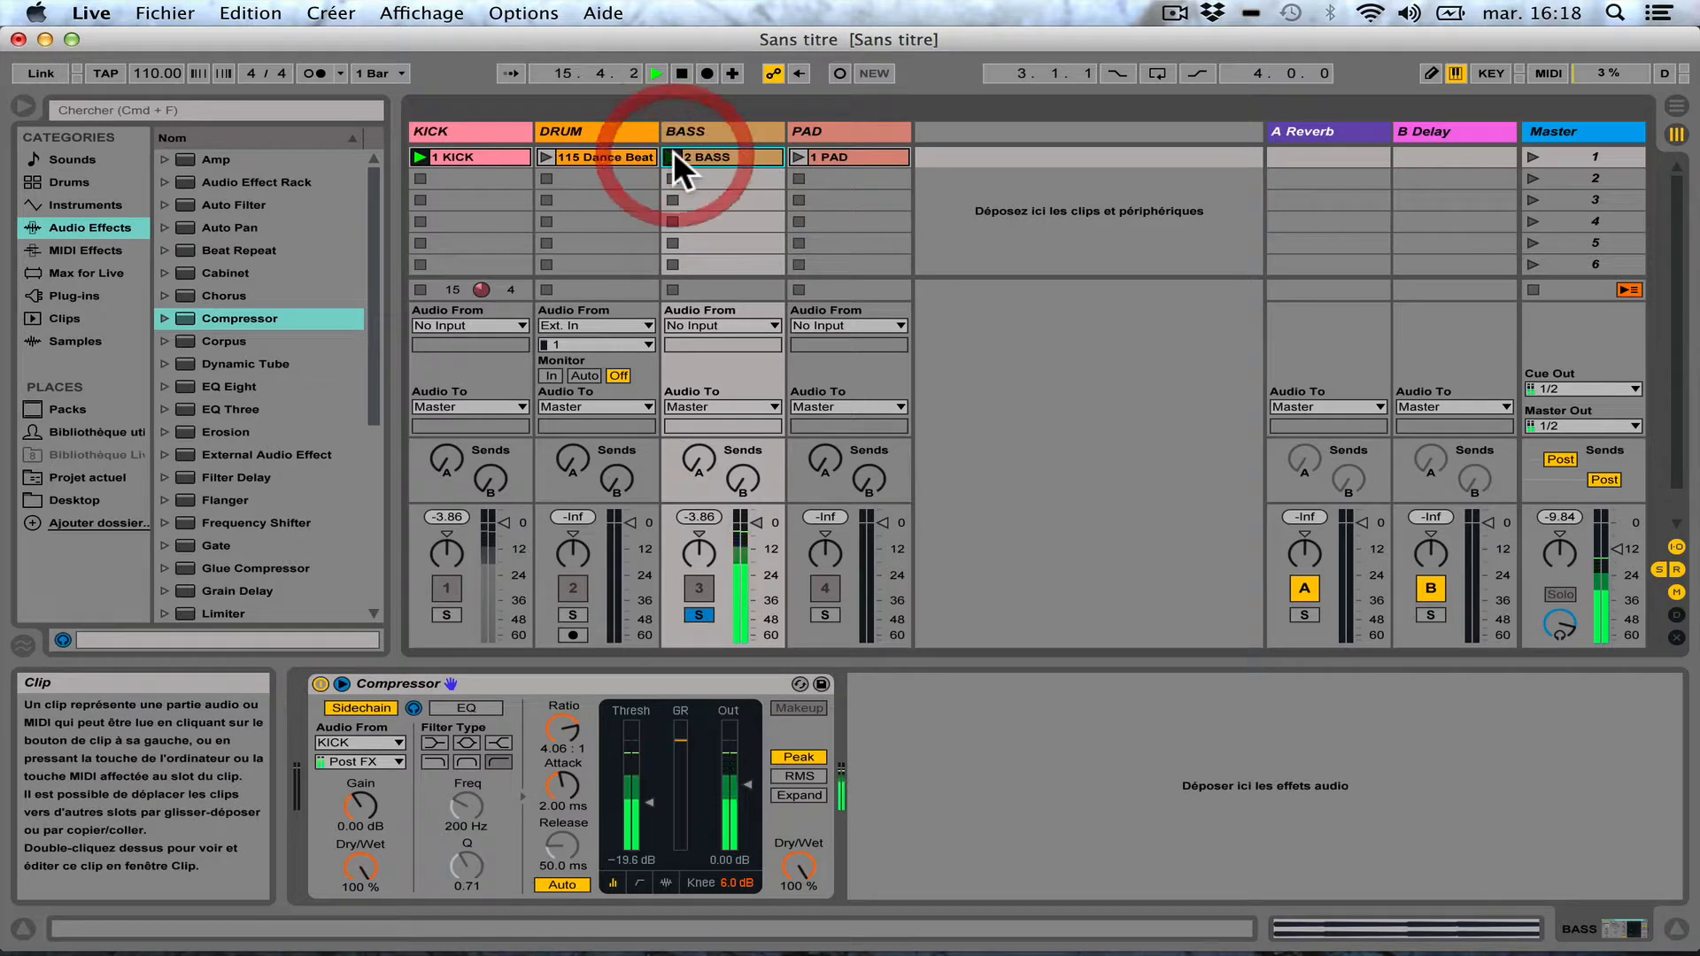
{"action": "left_click", "coordinate": [414, 705]}
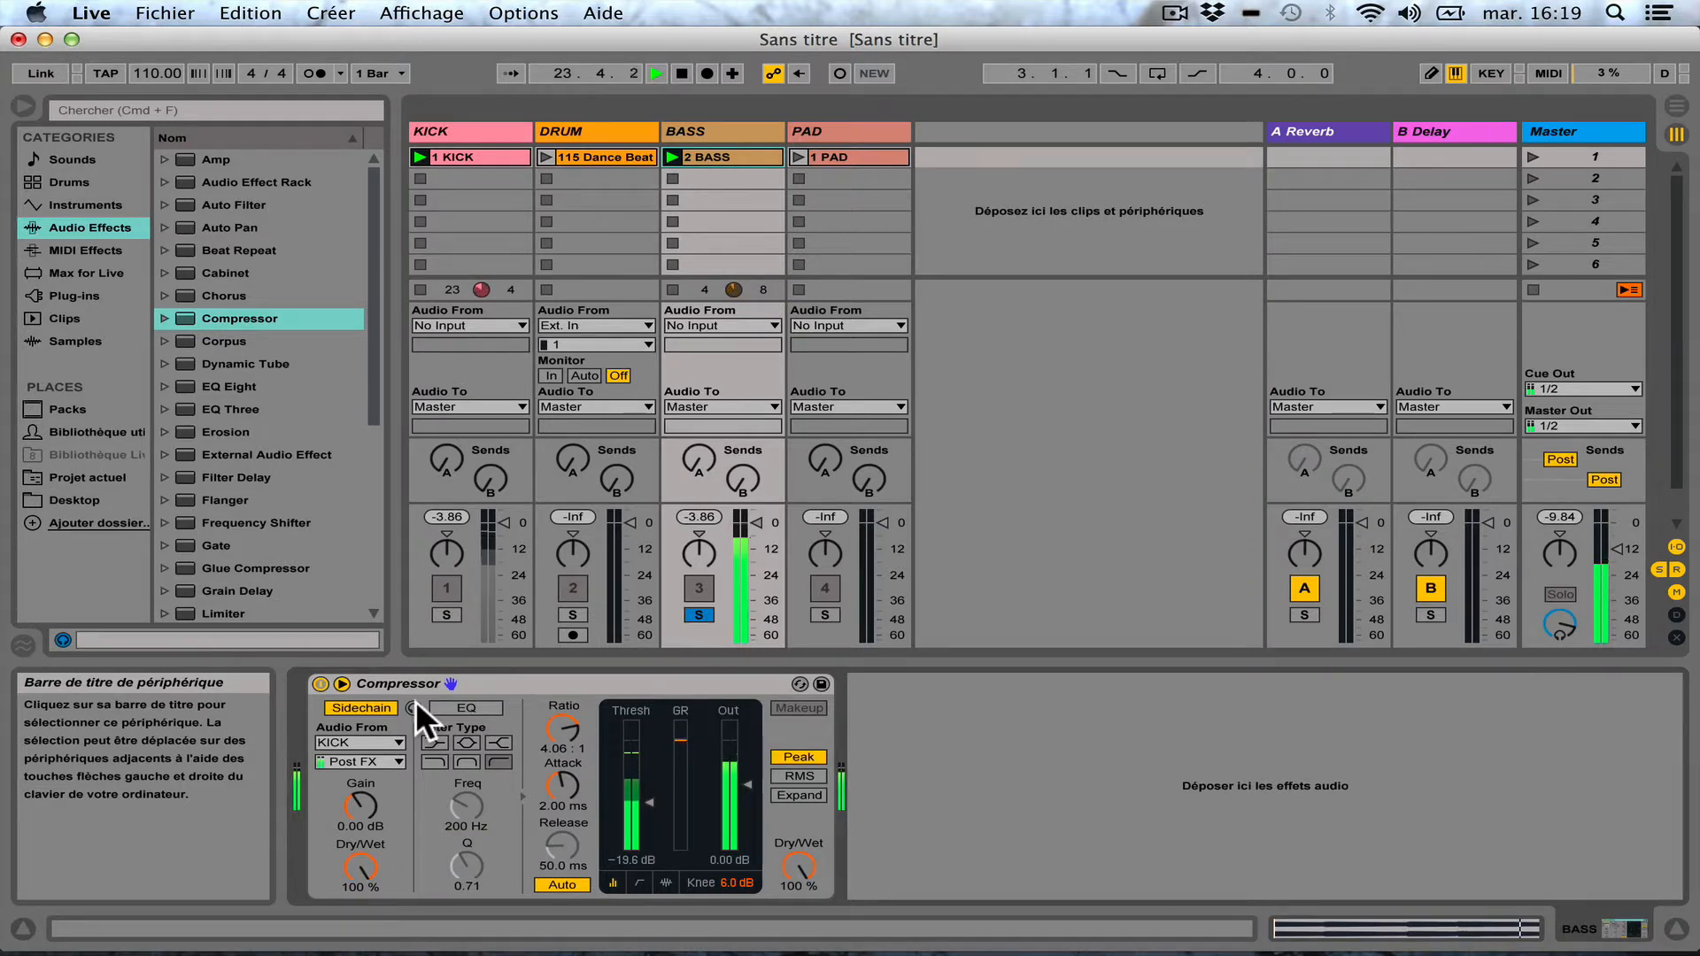
{"action": "left_click", "coordinate": [443, 611]}
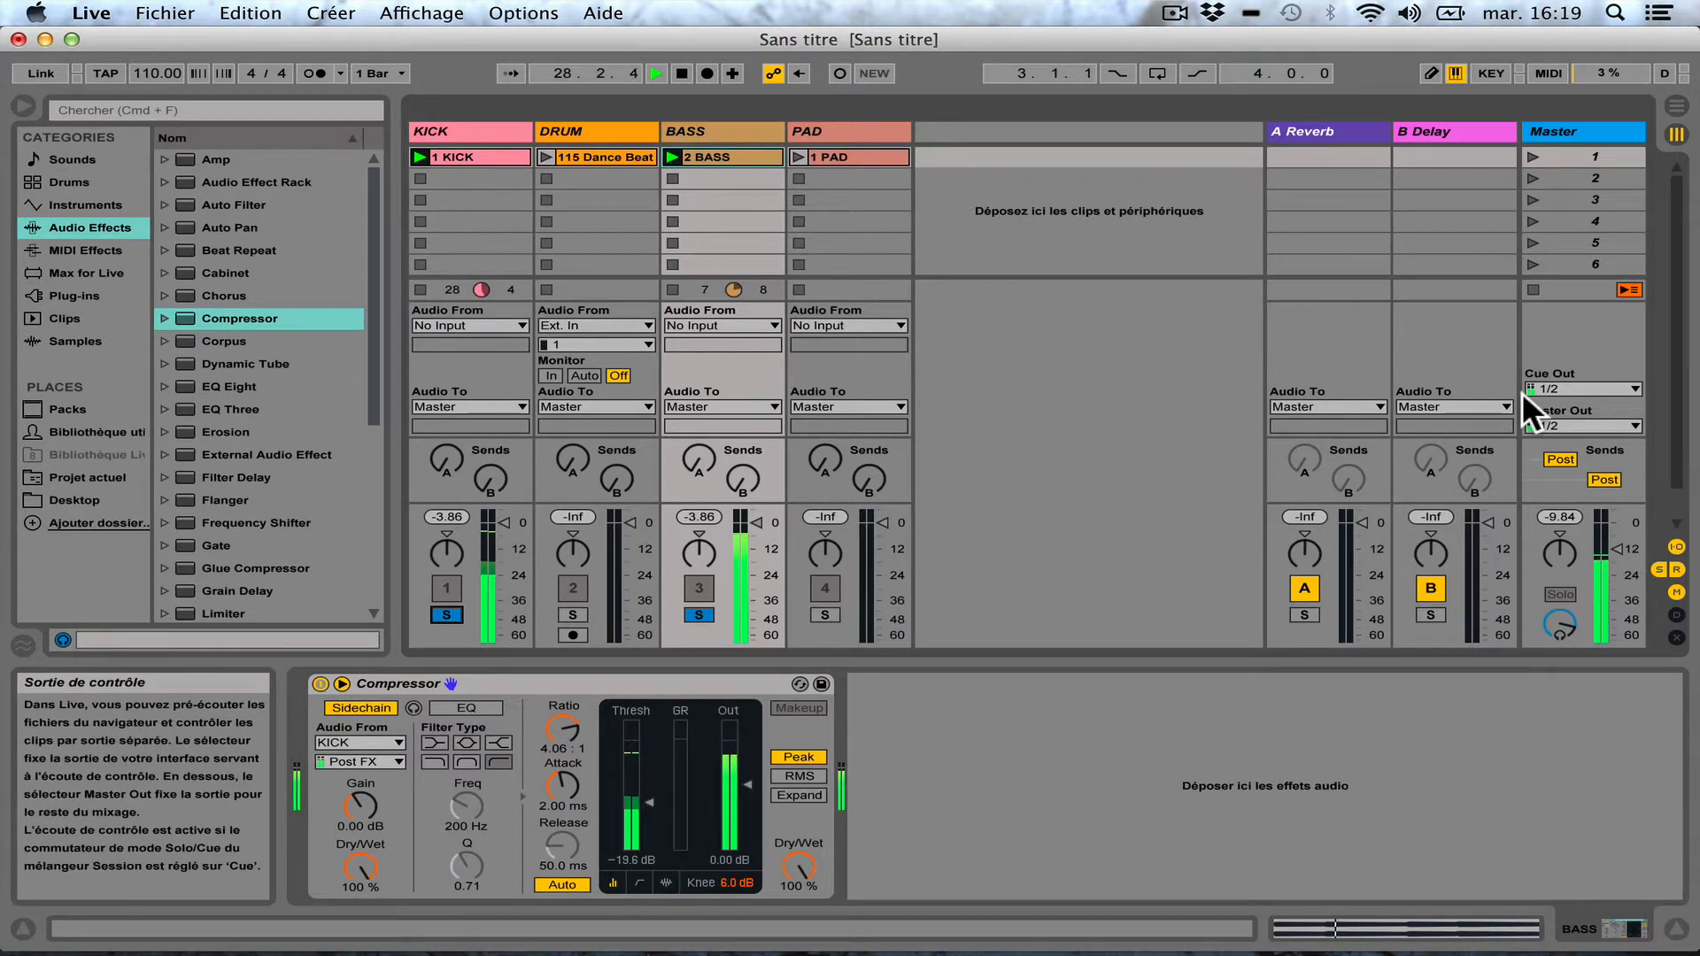
Step: Stop all clips and the transport, and take KICK and BASS out of solo
{"action": "left_click", "coordinate": [1533, 290]}
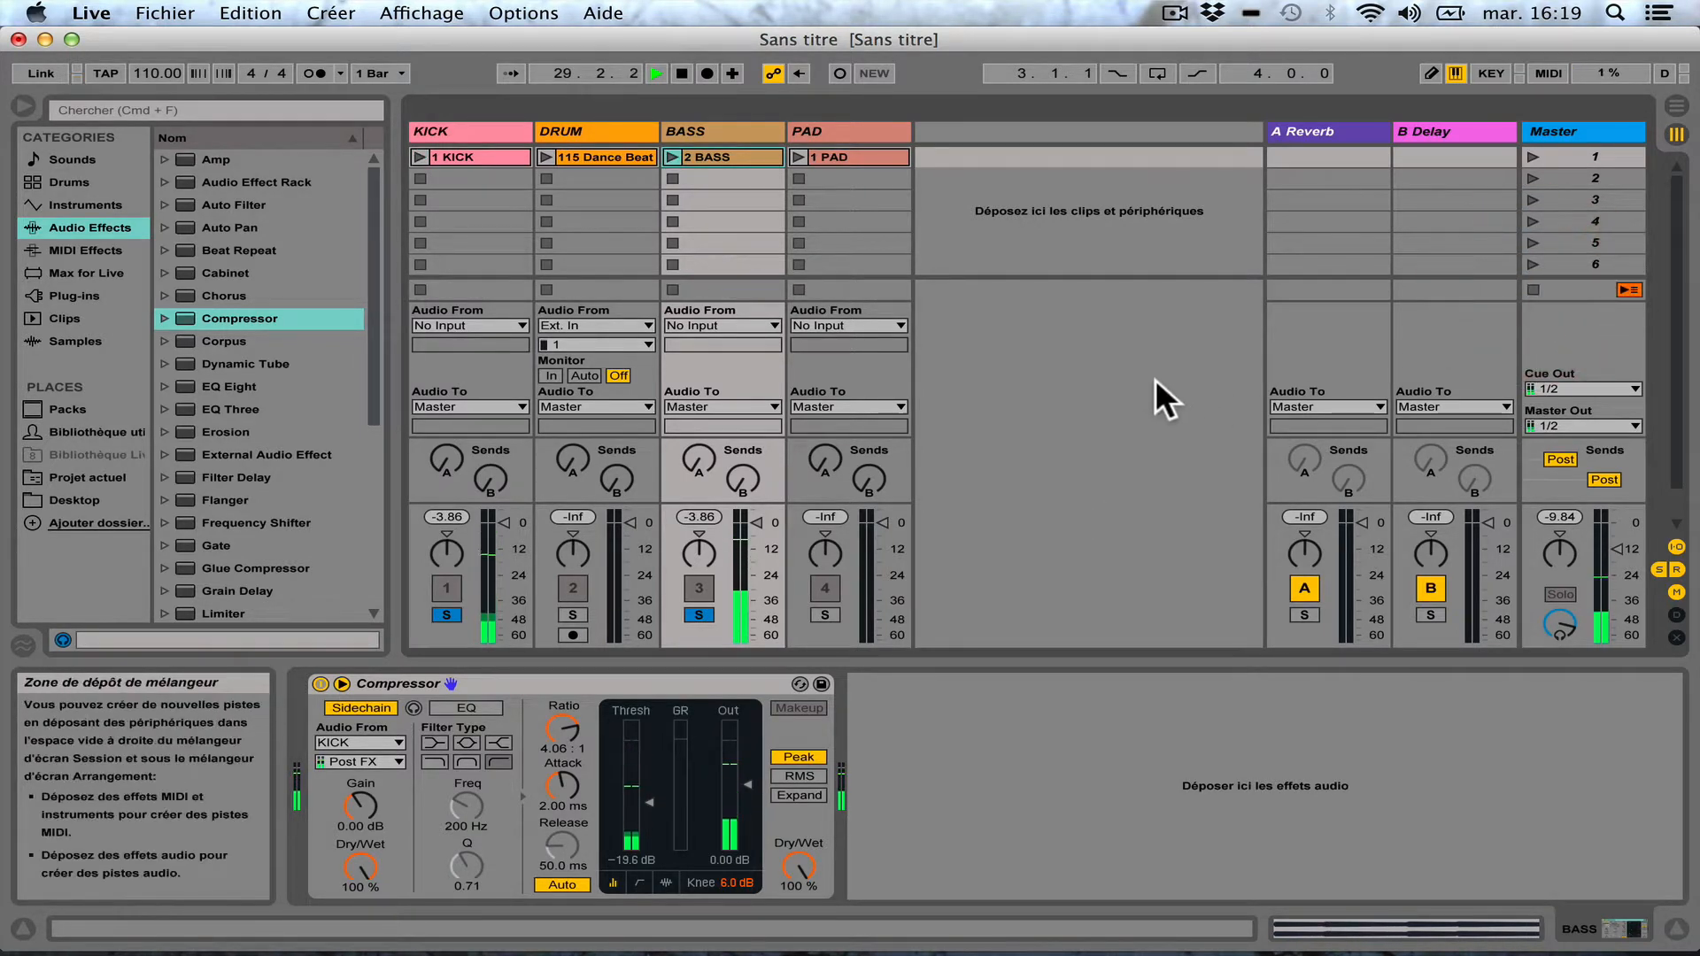
{"action": "double_click", "coordinate": [683, 71]}
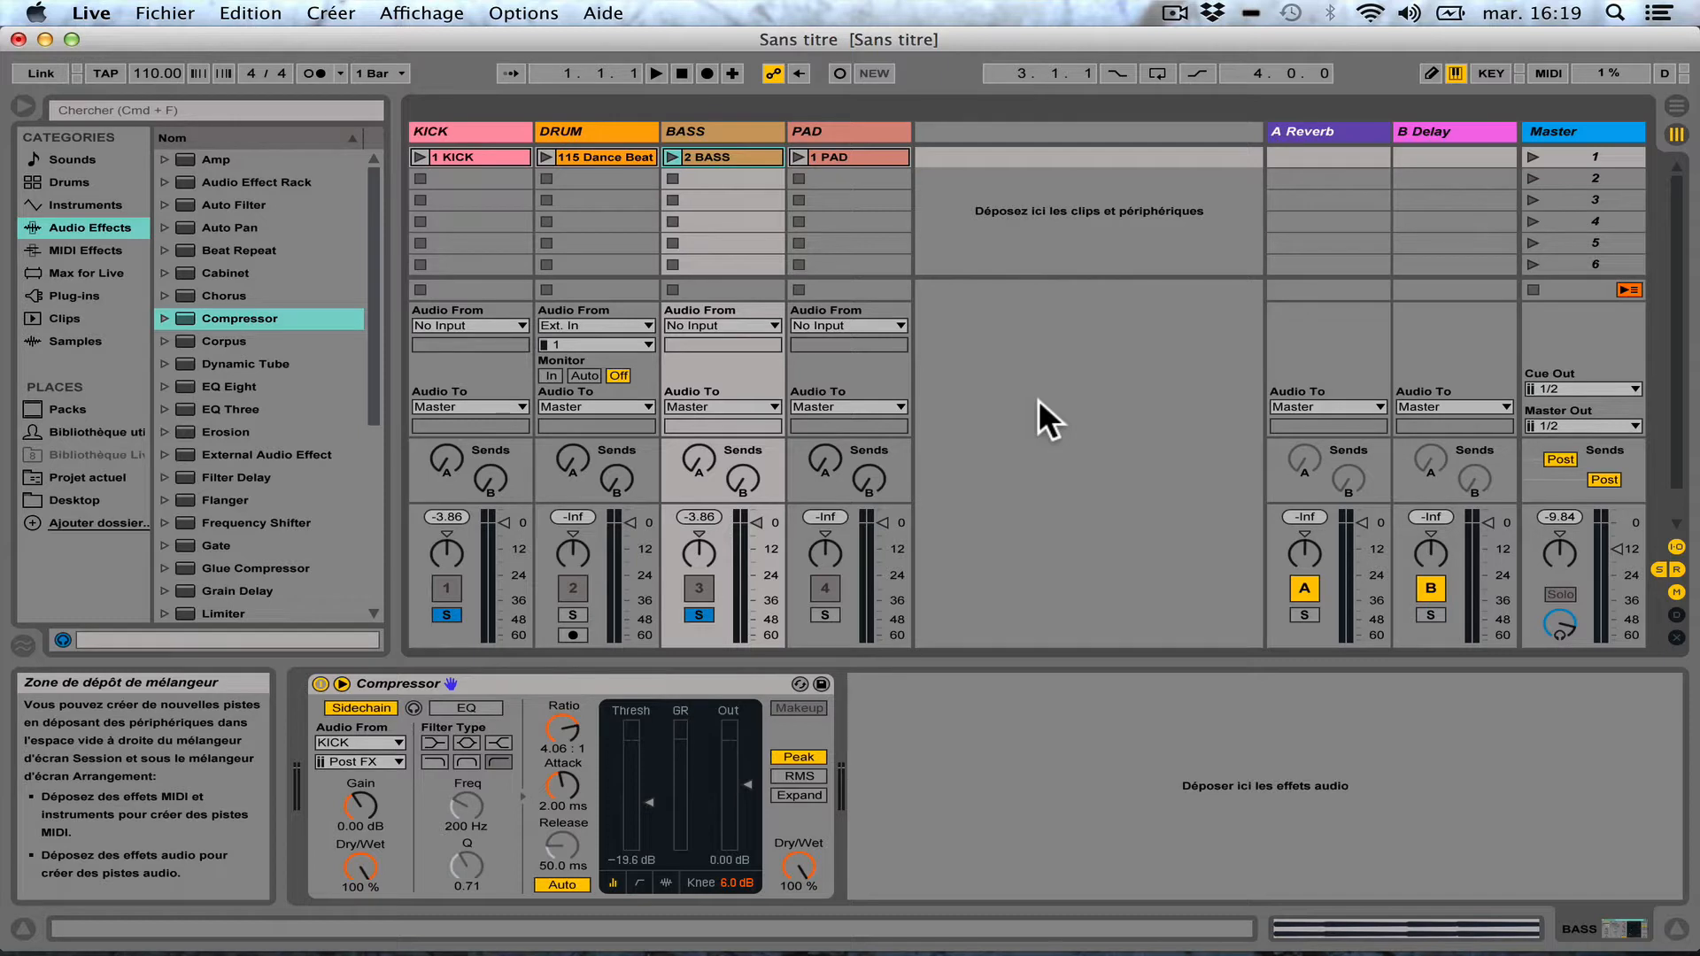
{"action": "left_click", "coordinate": [447, 615]}
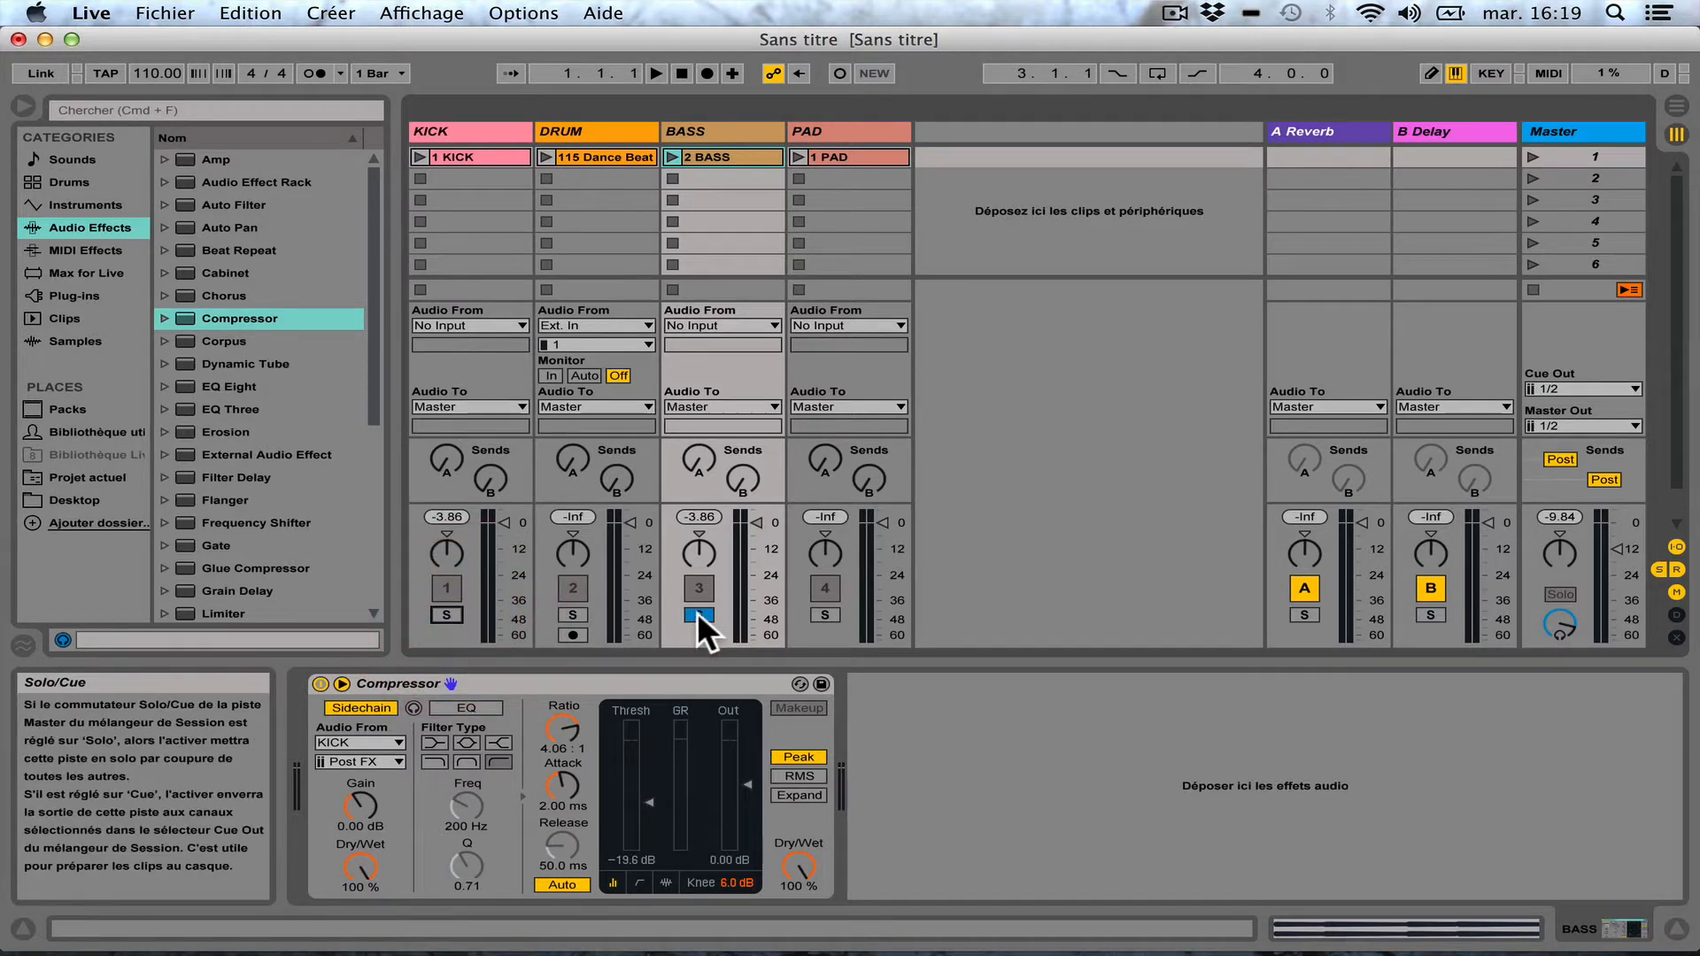
{"action": "left_click", "coordinate": [698, 615]}
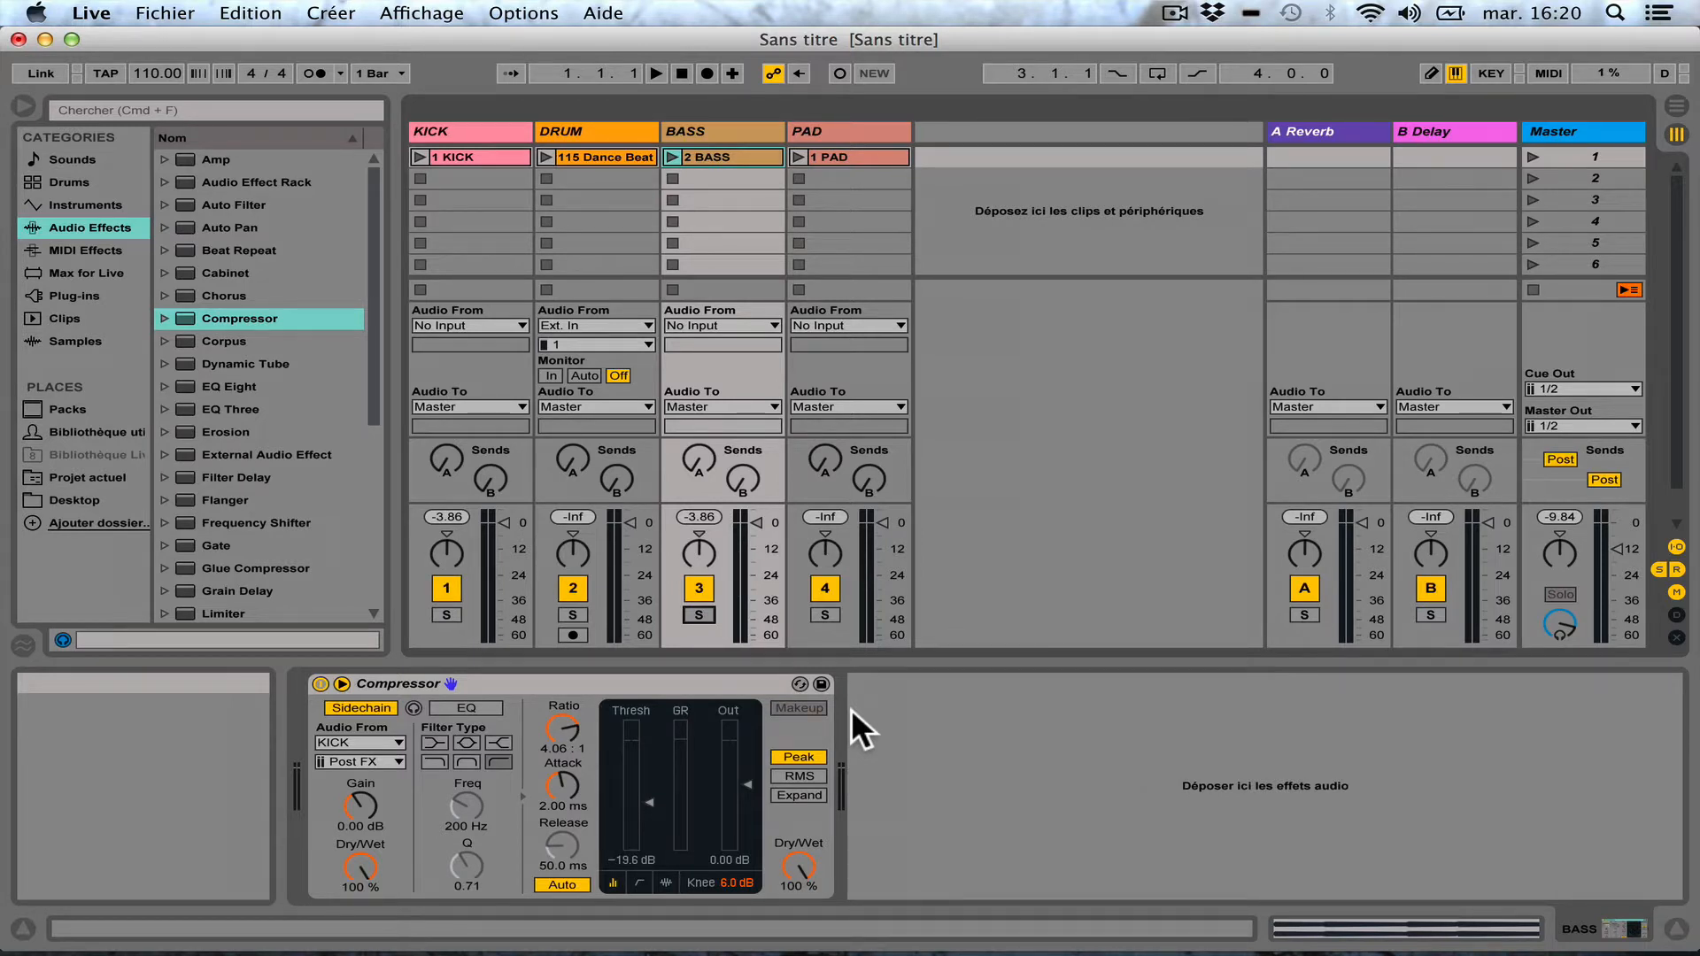
Step: Add a Compressor to the PAD track with a 4.06:1 ratio, automatic release and a -19.6 dB threshold
{"action": "left_click", "coordinate": [820, 129]}
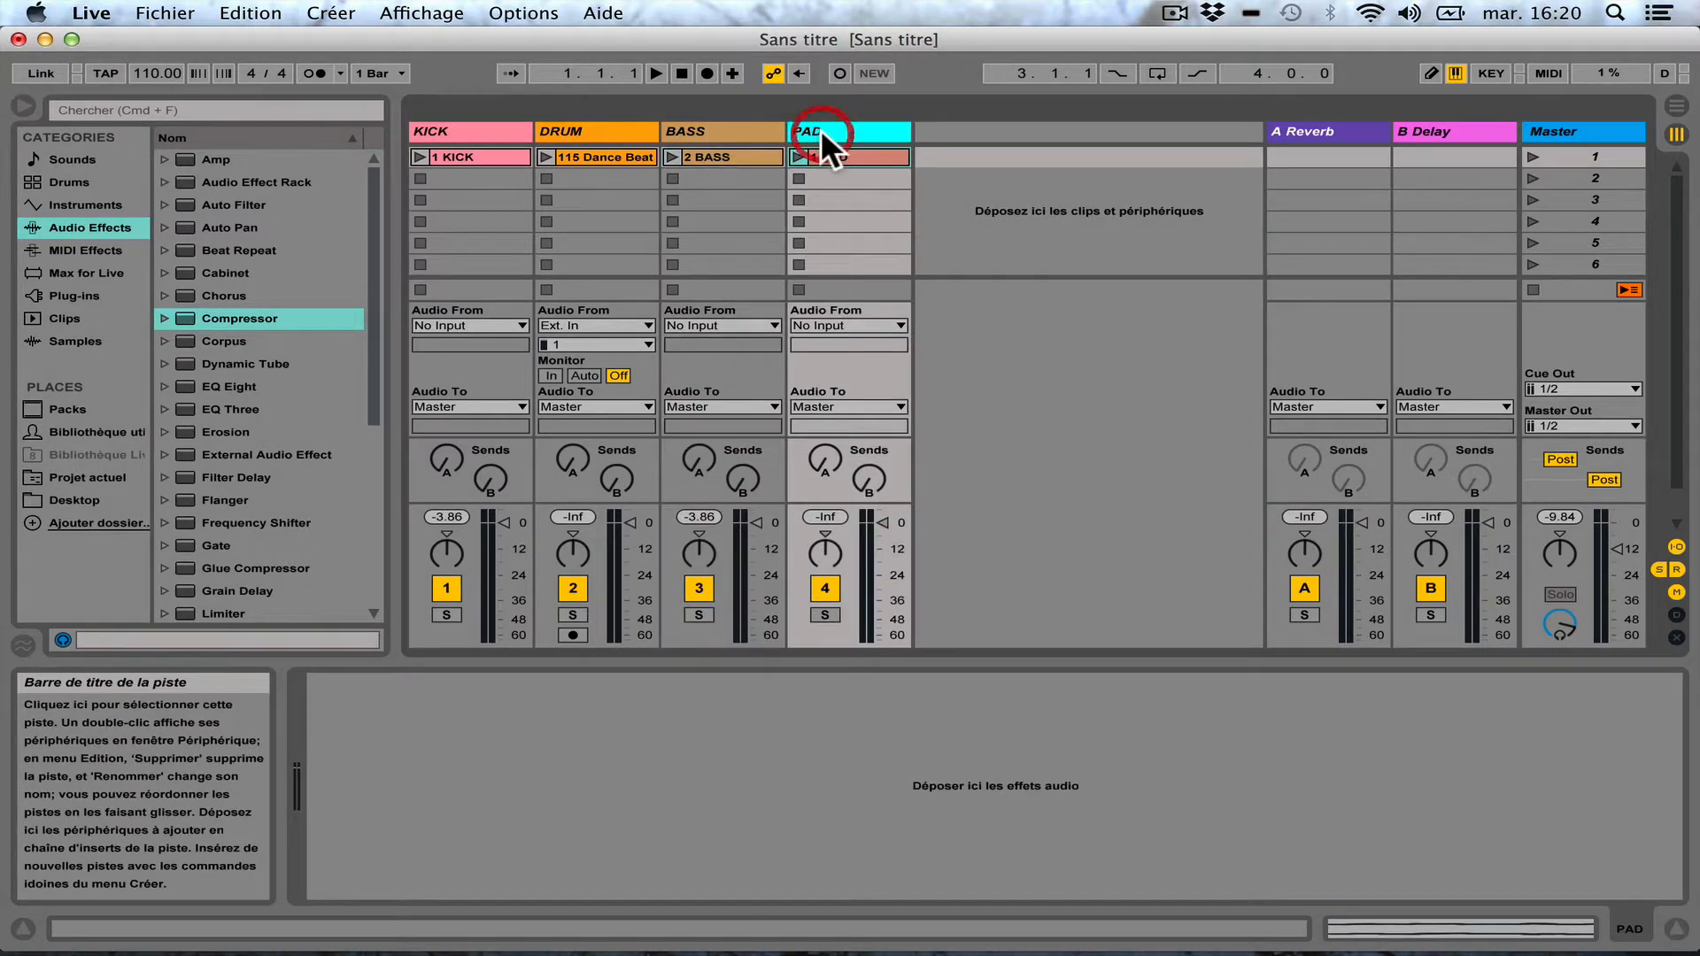
{"action": "double_click", "coordinate": [237, 320]}
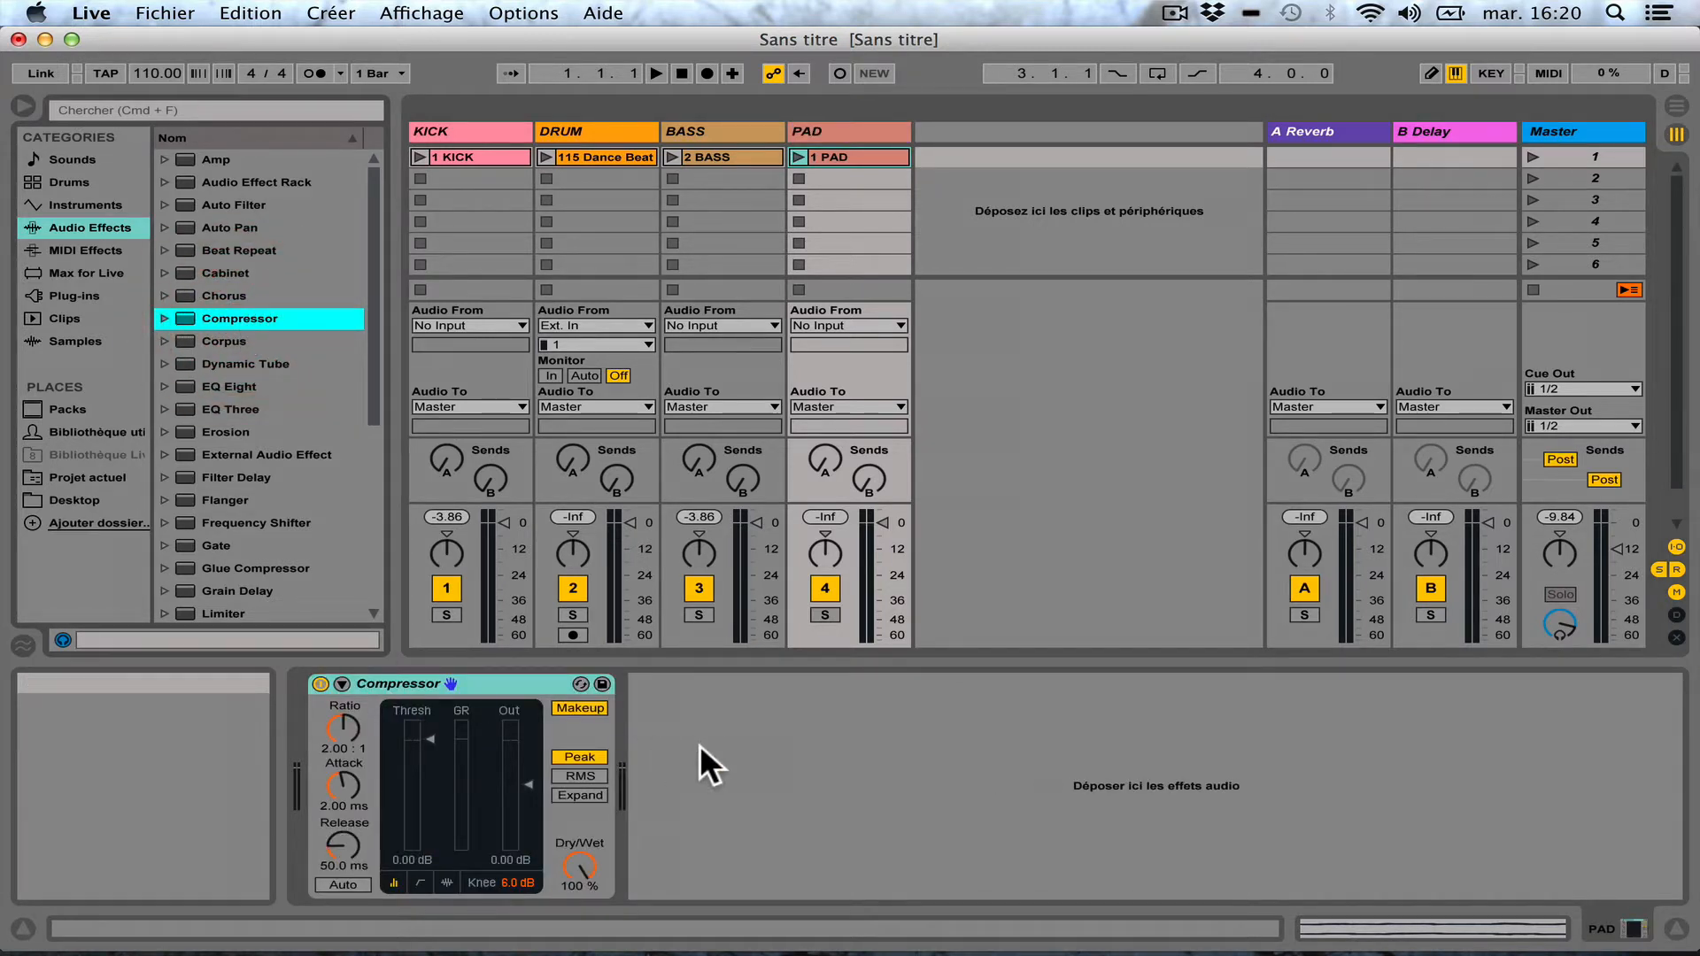
{"action": "left_click_drag", "start_coordinate": [333, 723], "coordinate": [333, 694]}
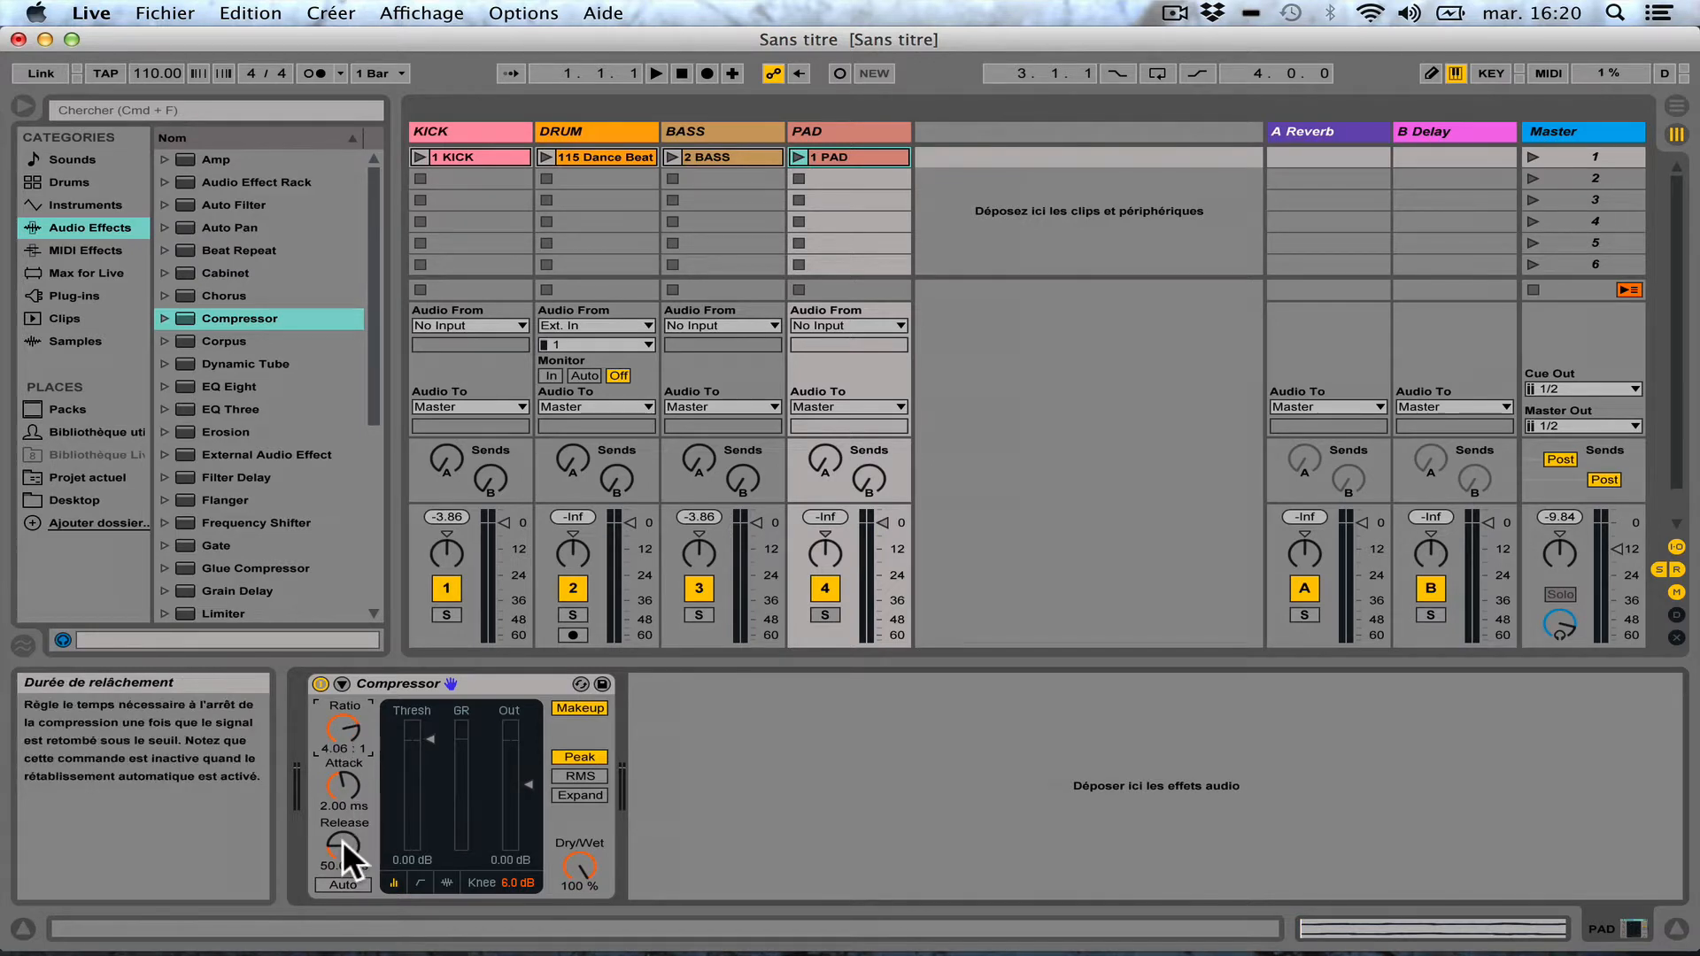
{"action": "left_click", "coordinate": [337, 884]}
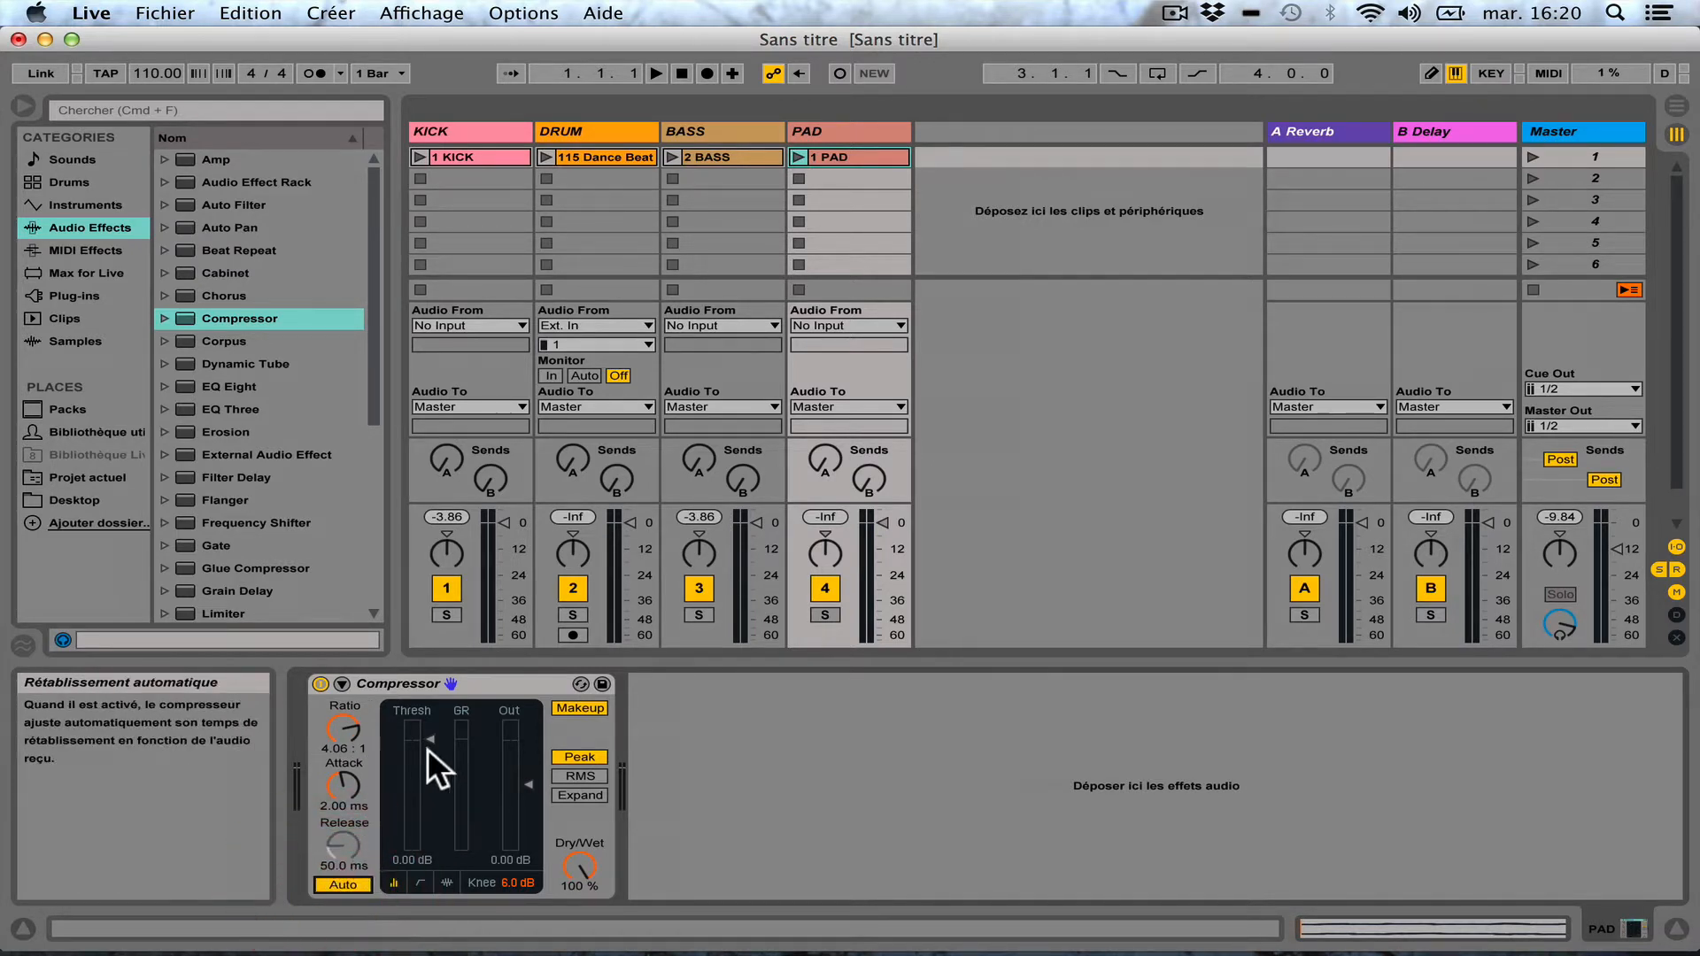
{"action": "left_click_drag", "start_coordinate": [430, 737], "coordinate": [430, 801]}
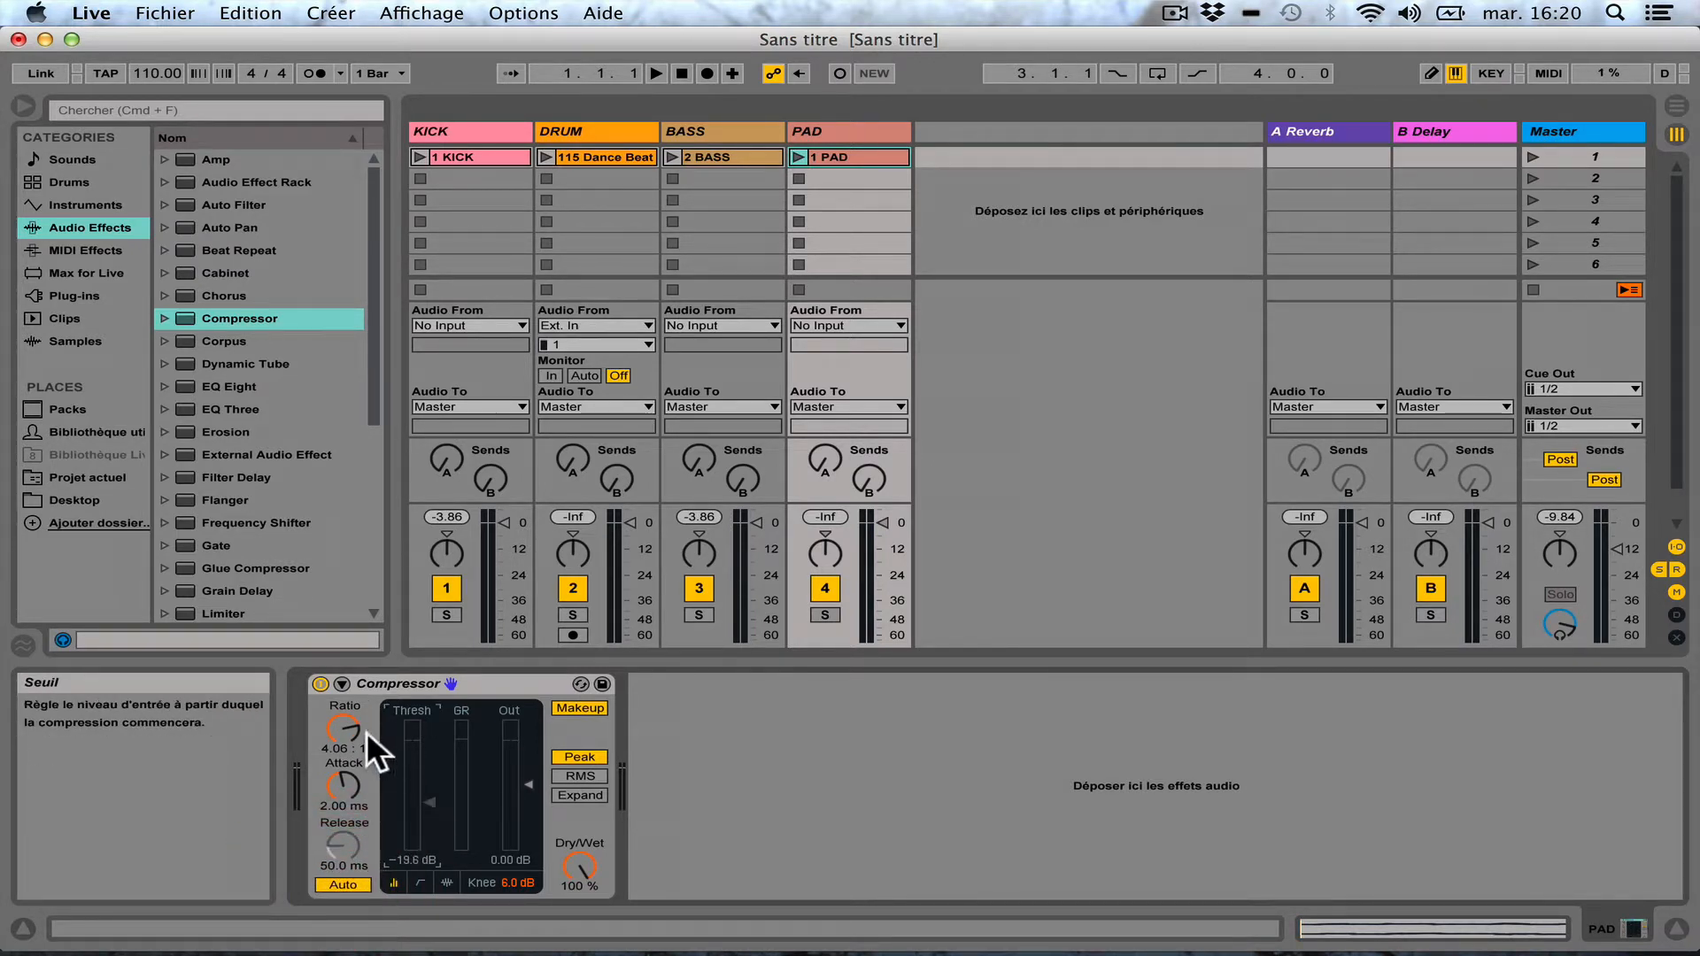
Step: Enable the PAD Compressor's sidechain with DRUM as its audio source and turn on the sidechain EQ
{"action": "left_click", "coordinate": [341, 682]}
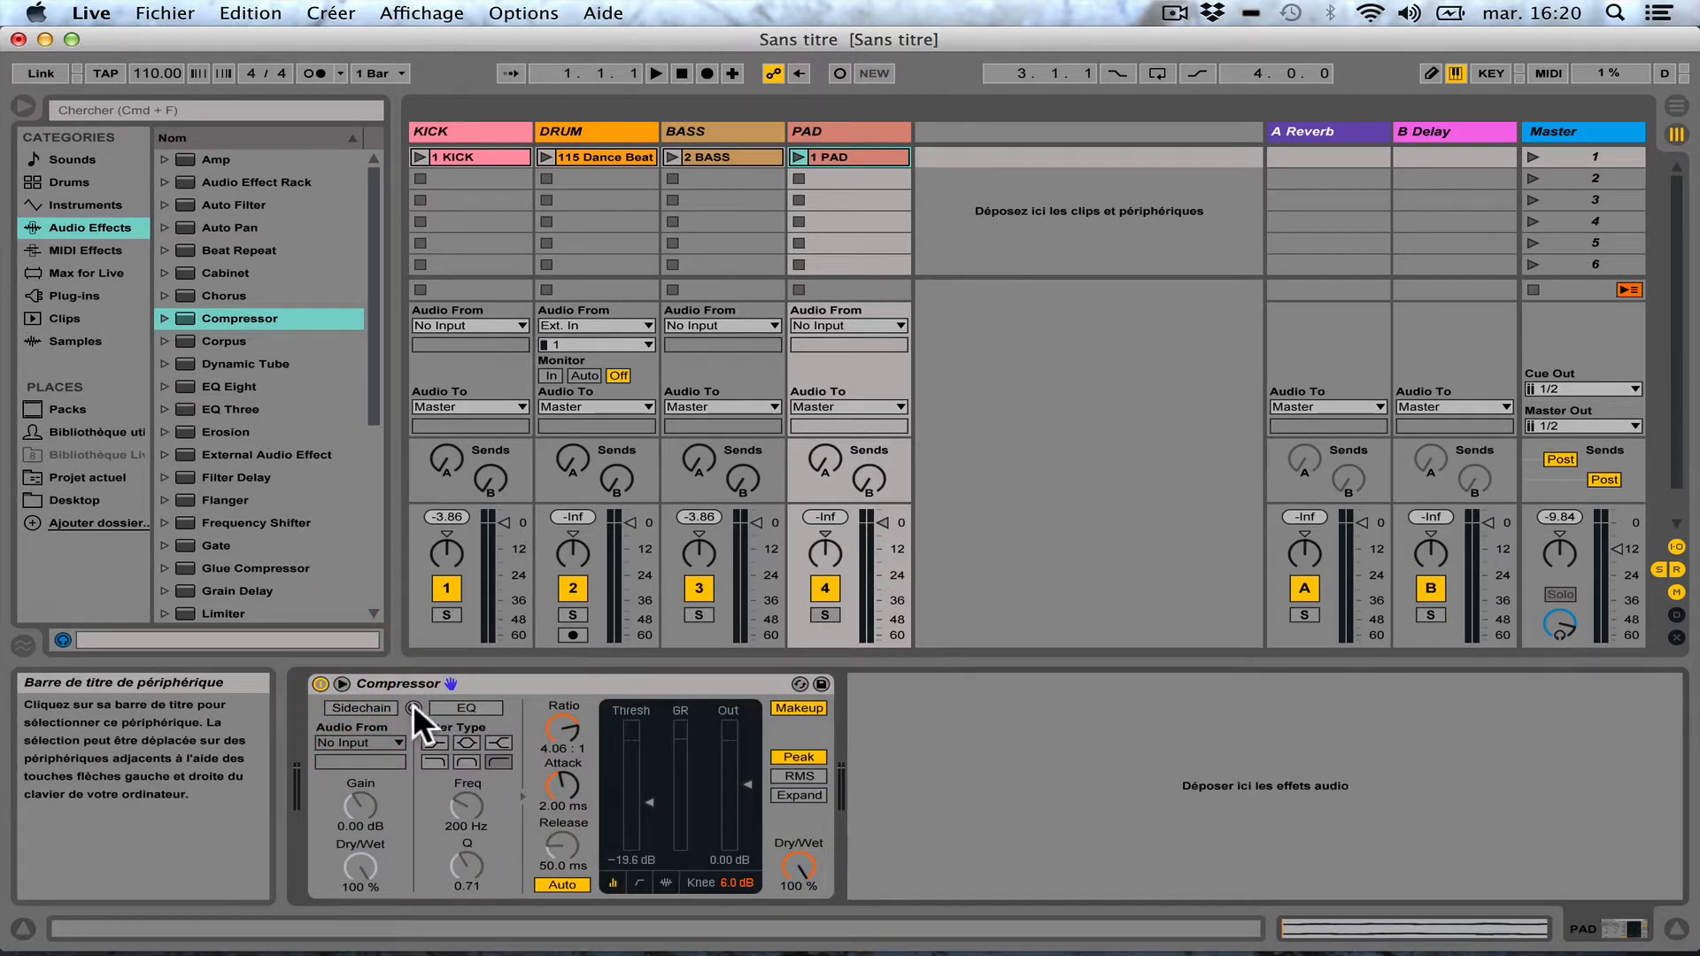
{"action": "left_click", "coordinate": [375, 706]}
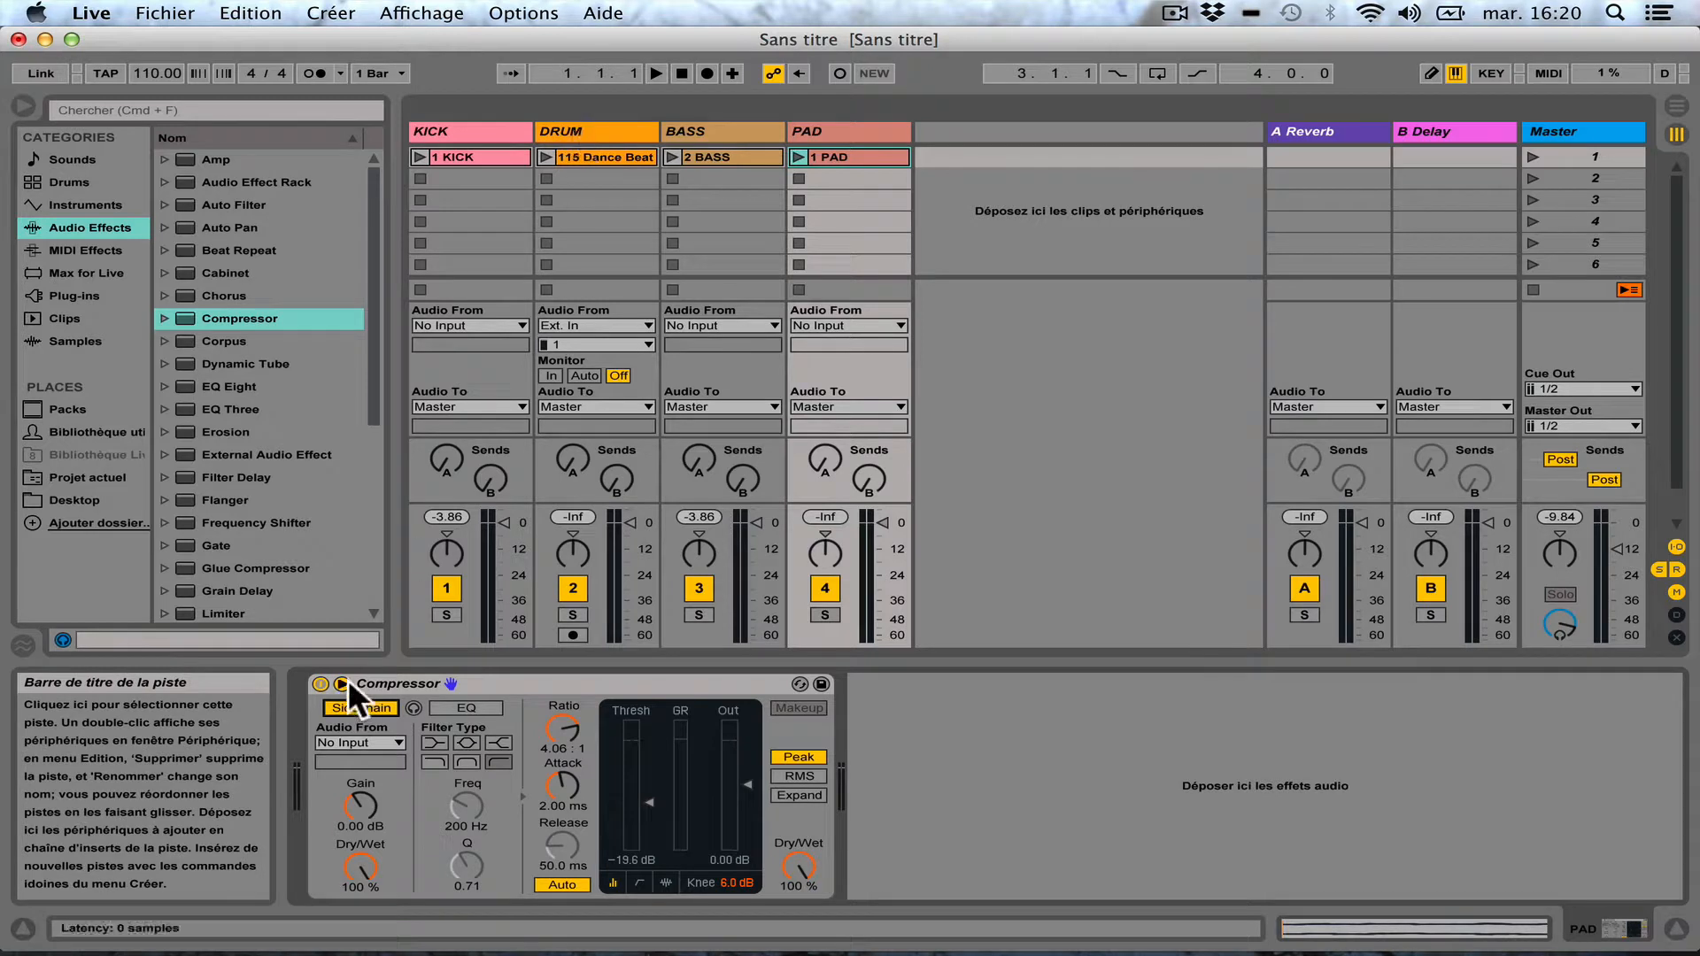
{"action": "left_click", "coordinate": [333, 742]}
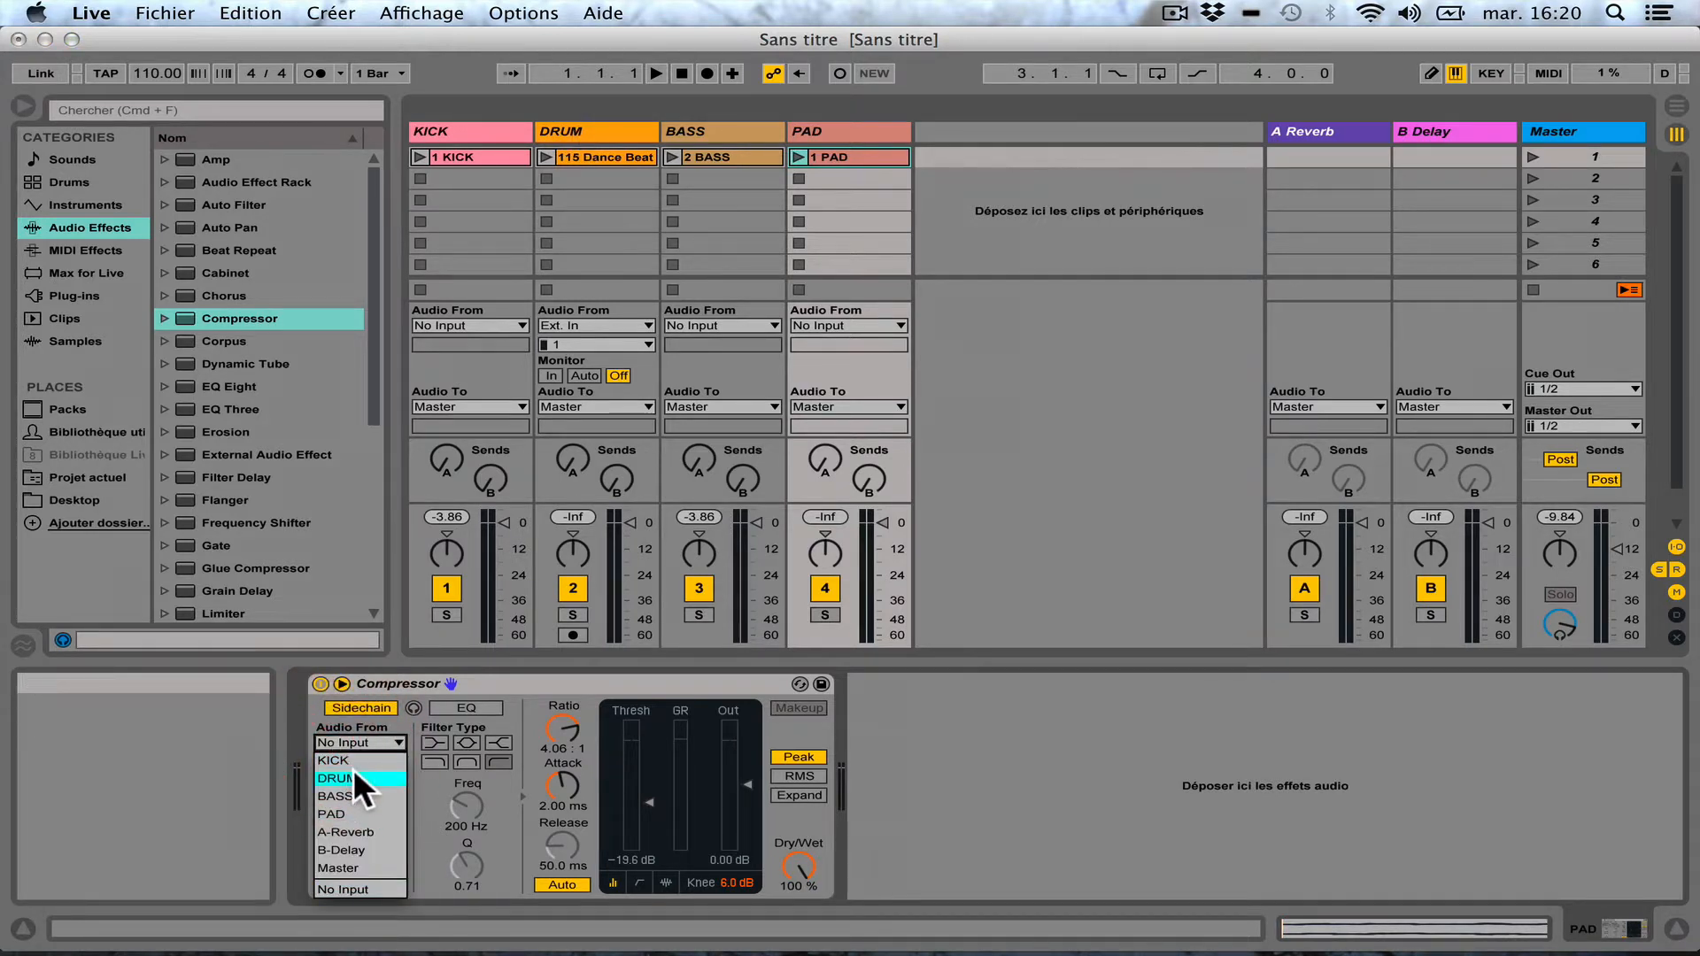
{"action": "left_click", "coordinate": [354, 777]}
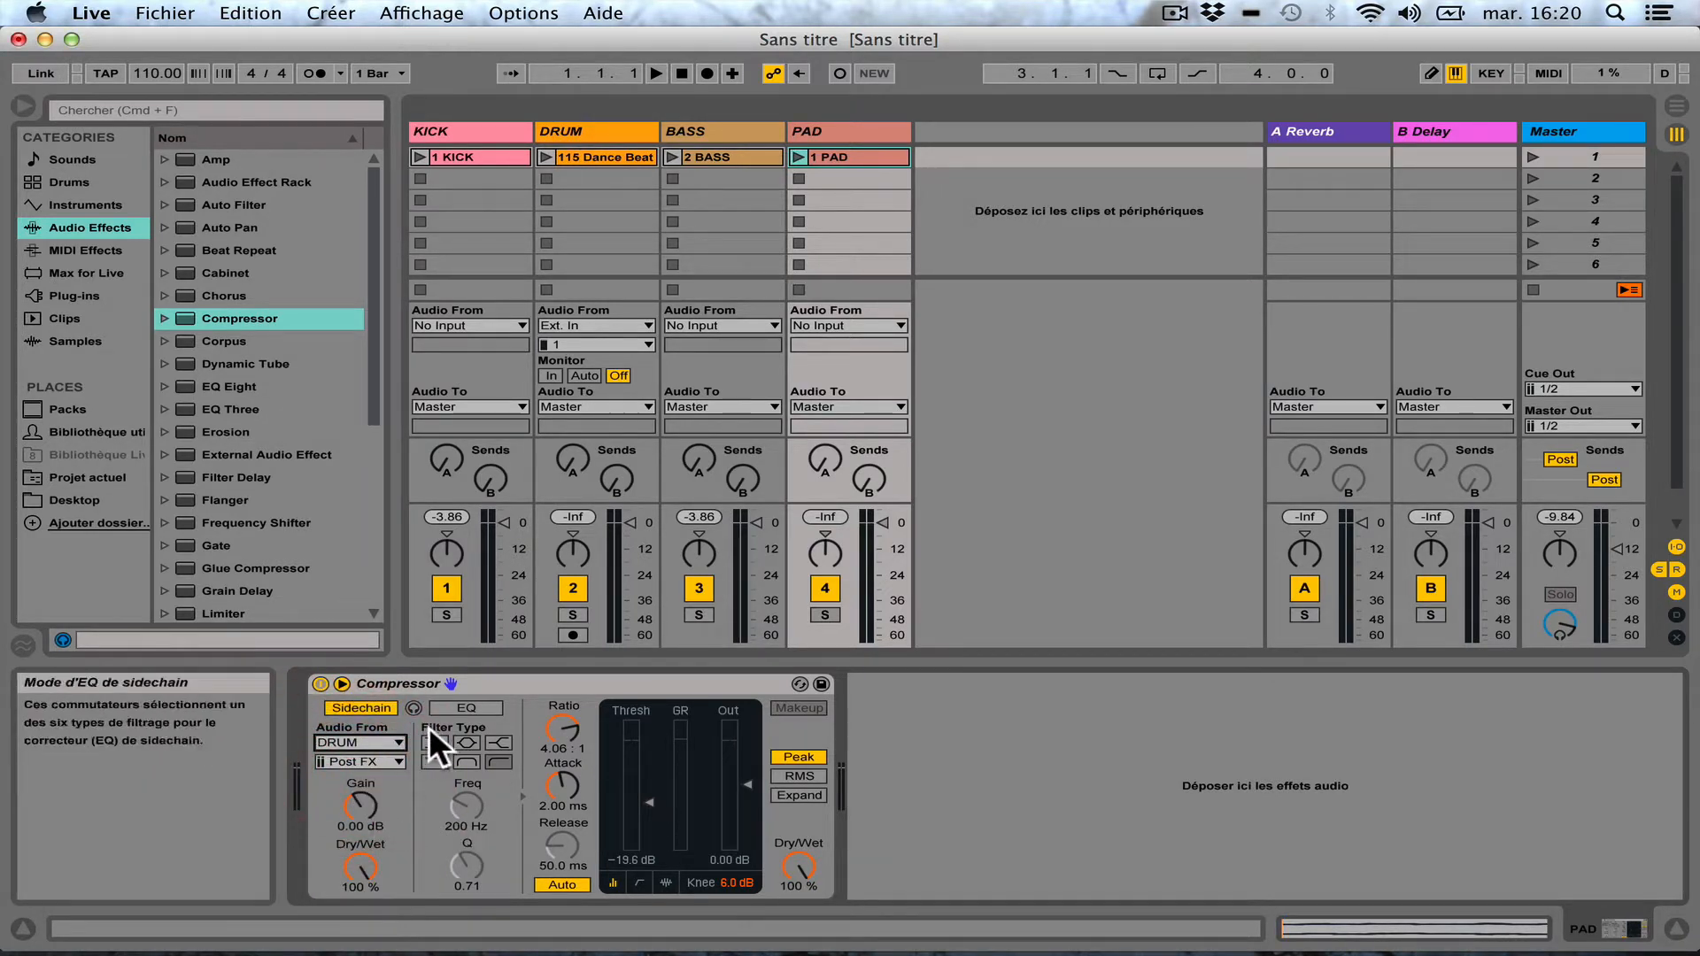
{"action": "left_click", "coordinate": [471, 706]}
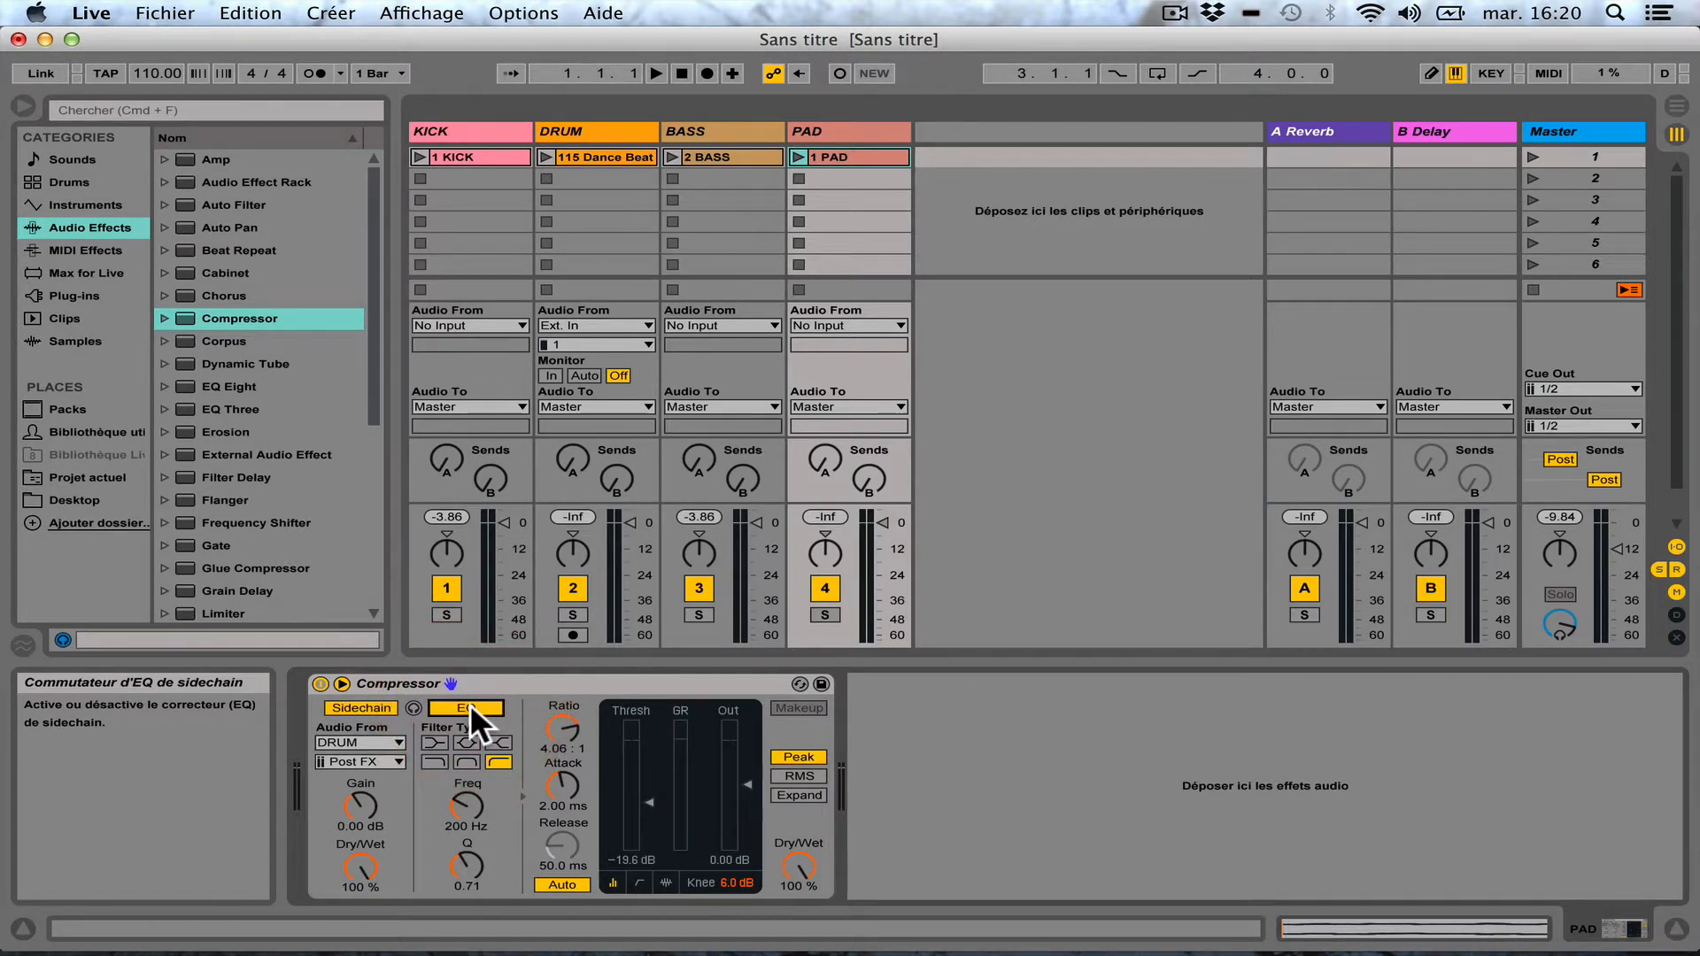
Step: Listen to the DRUM clip's sidechain signal through the soloed PAD track and switch the sidechain EQ to the low-pass filter
{"action": "left_click", "coordinate": [543, 150]}
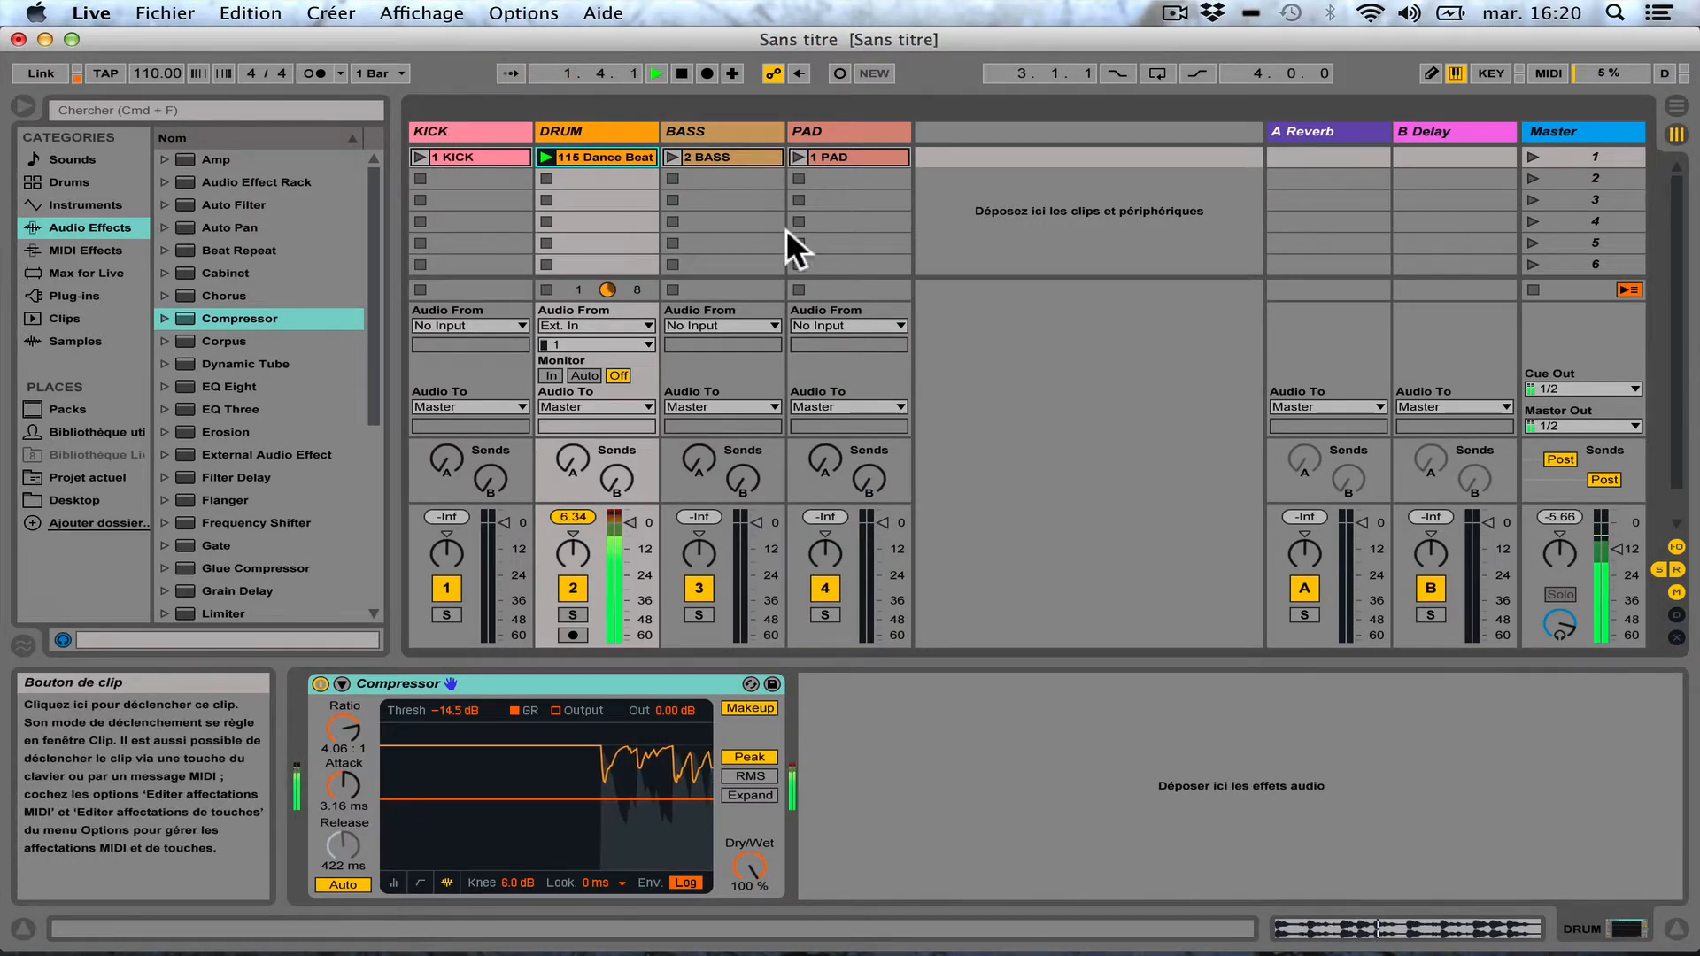
{"action": "left_click", "coordinate": [830, 129]}
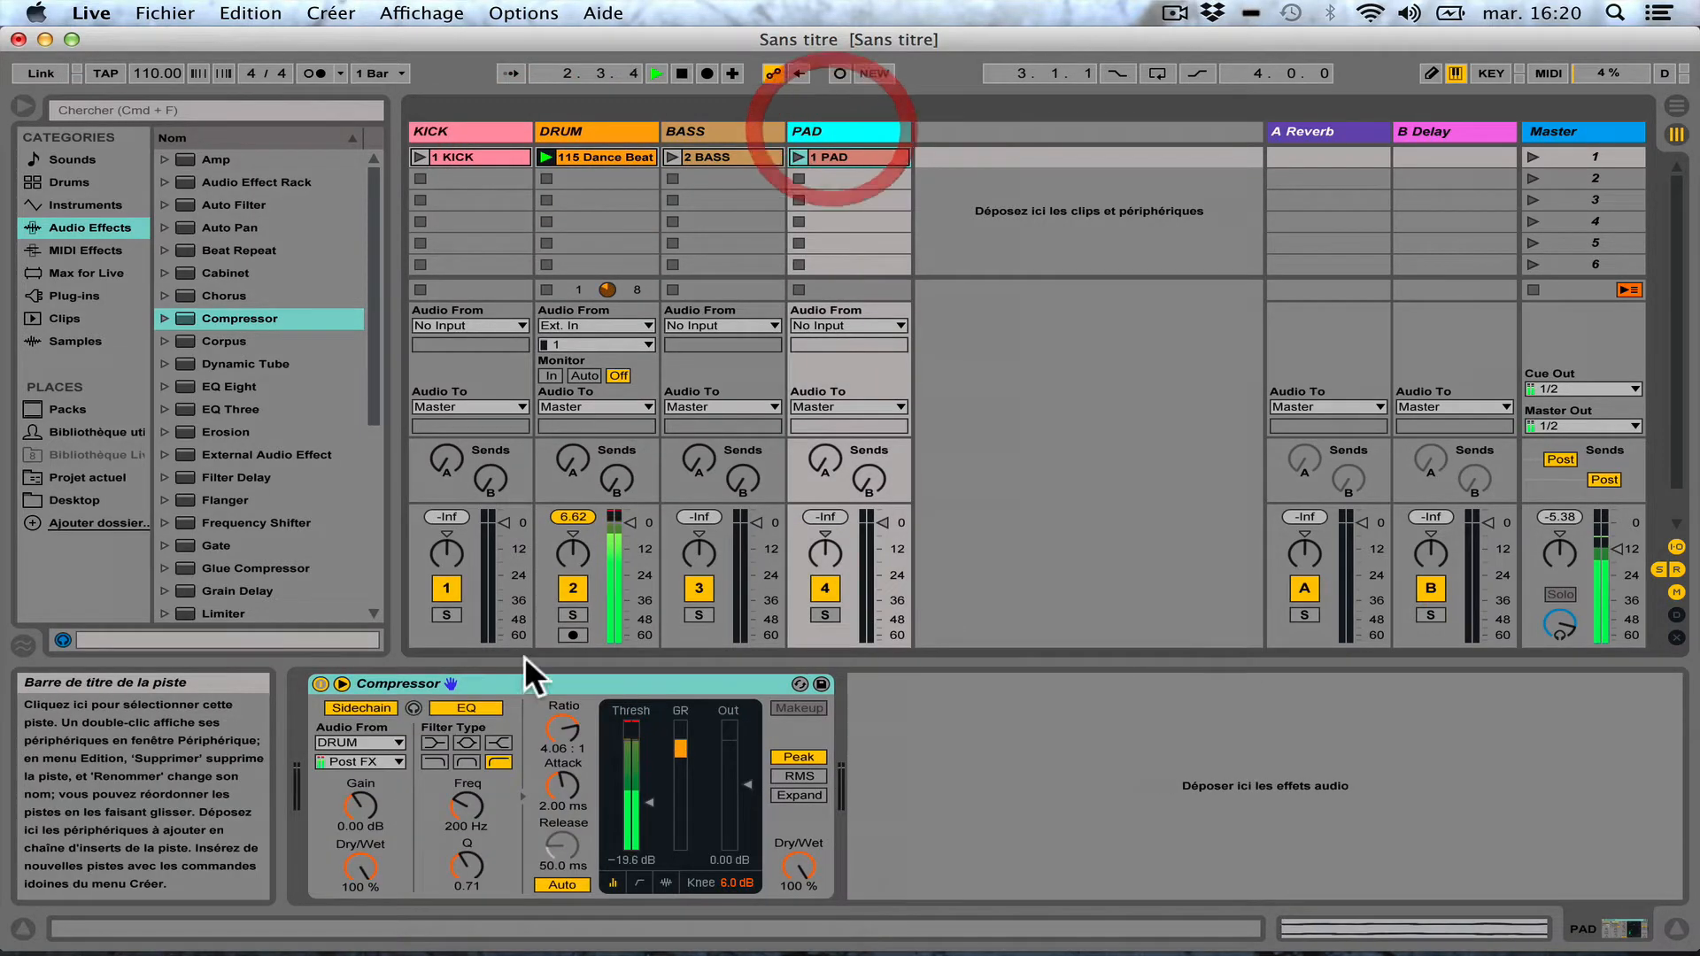
{"action": "left_click", "coordinate": [411, 705]}
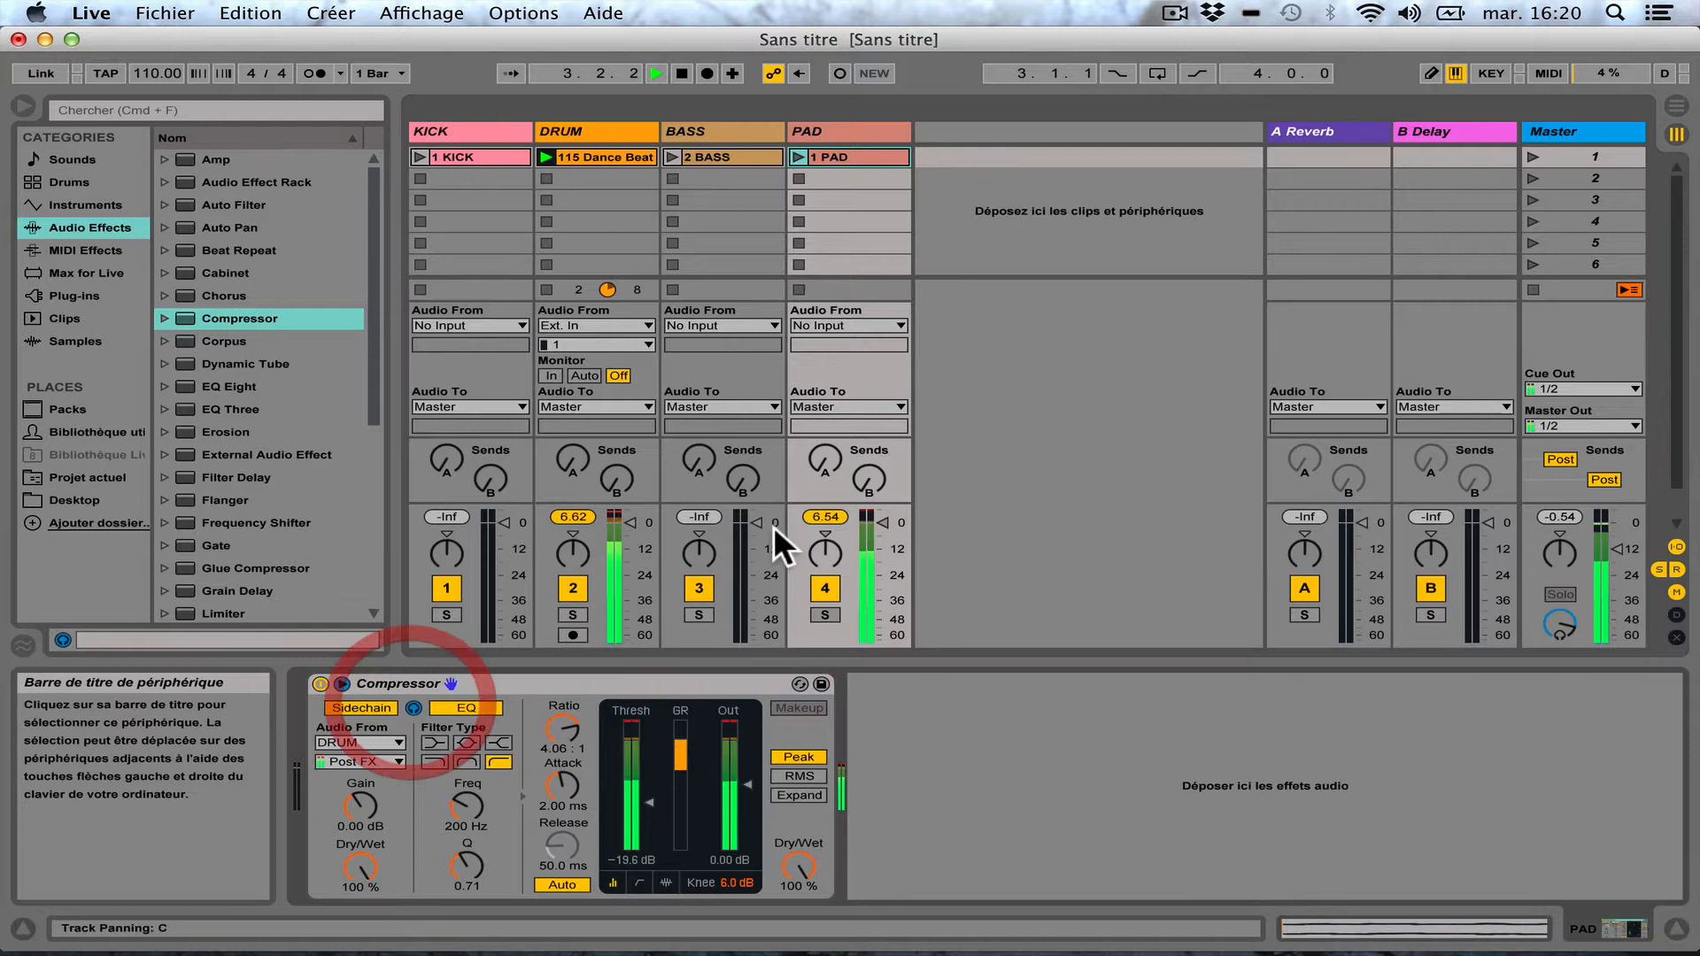
{"action": "left_click", "coordinate": [824, 615]}
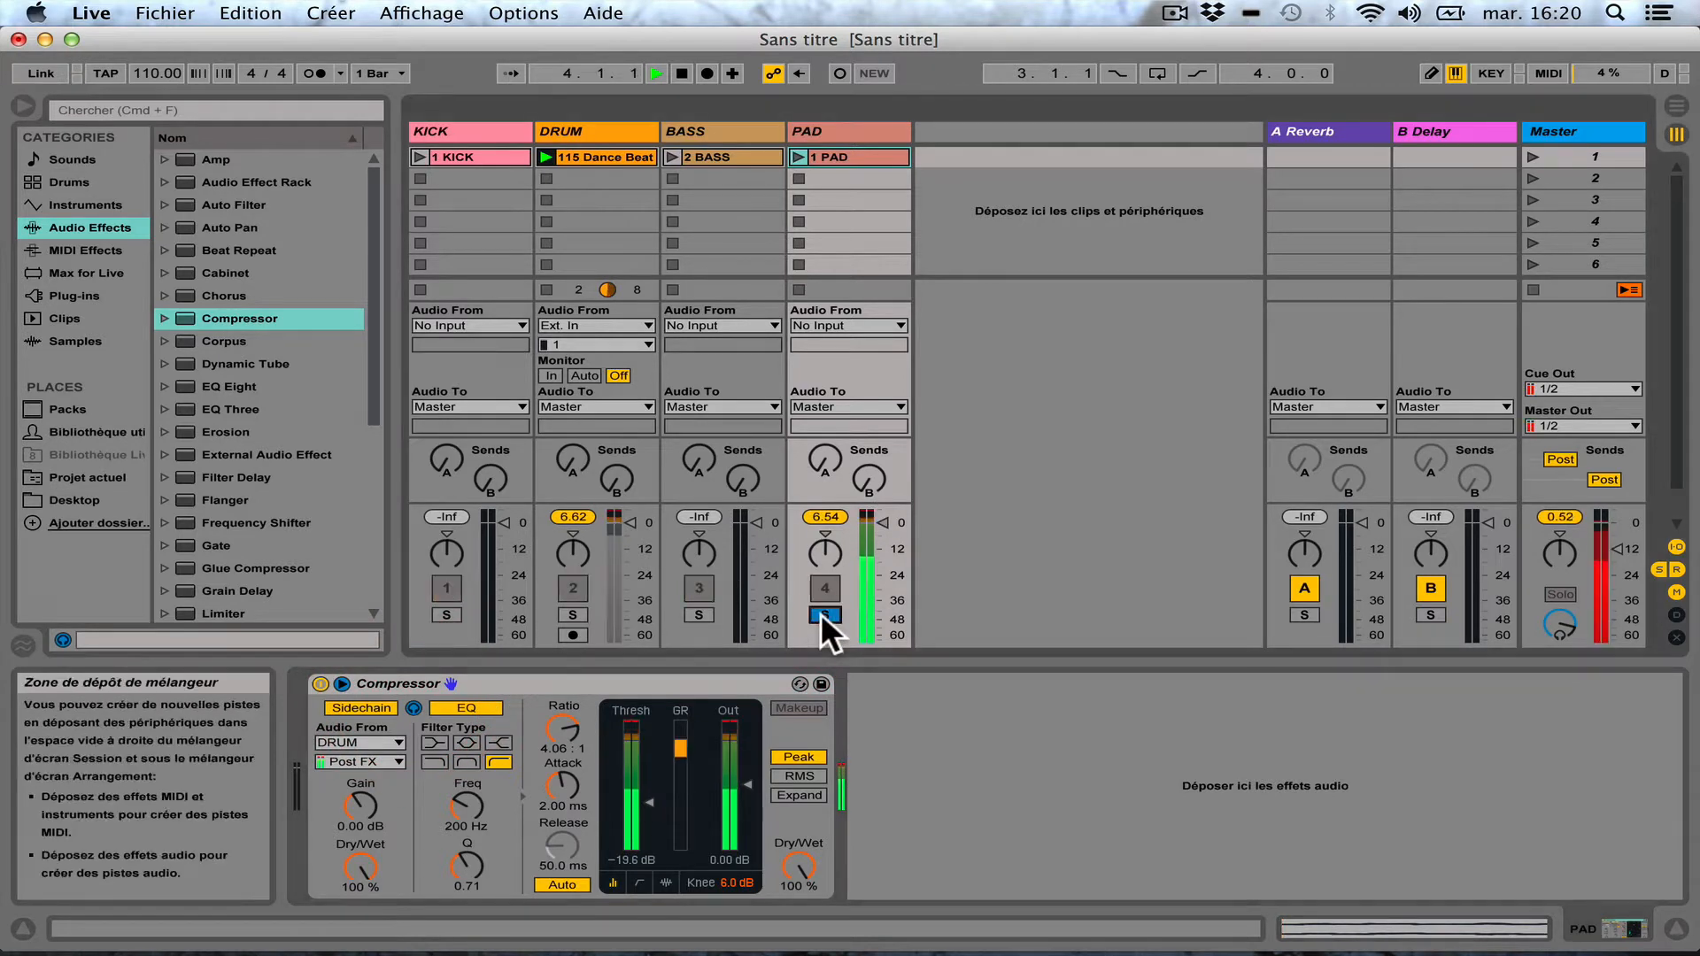
{"action": "left_click", "coordinate": [432, 760]}
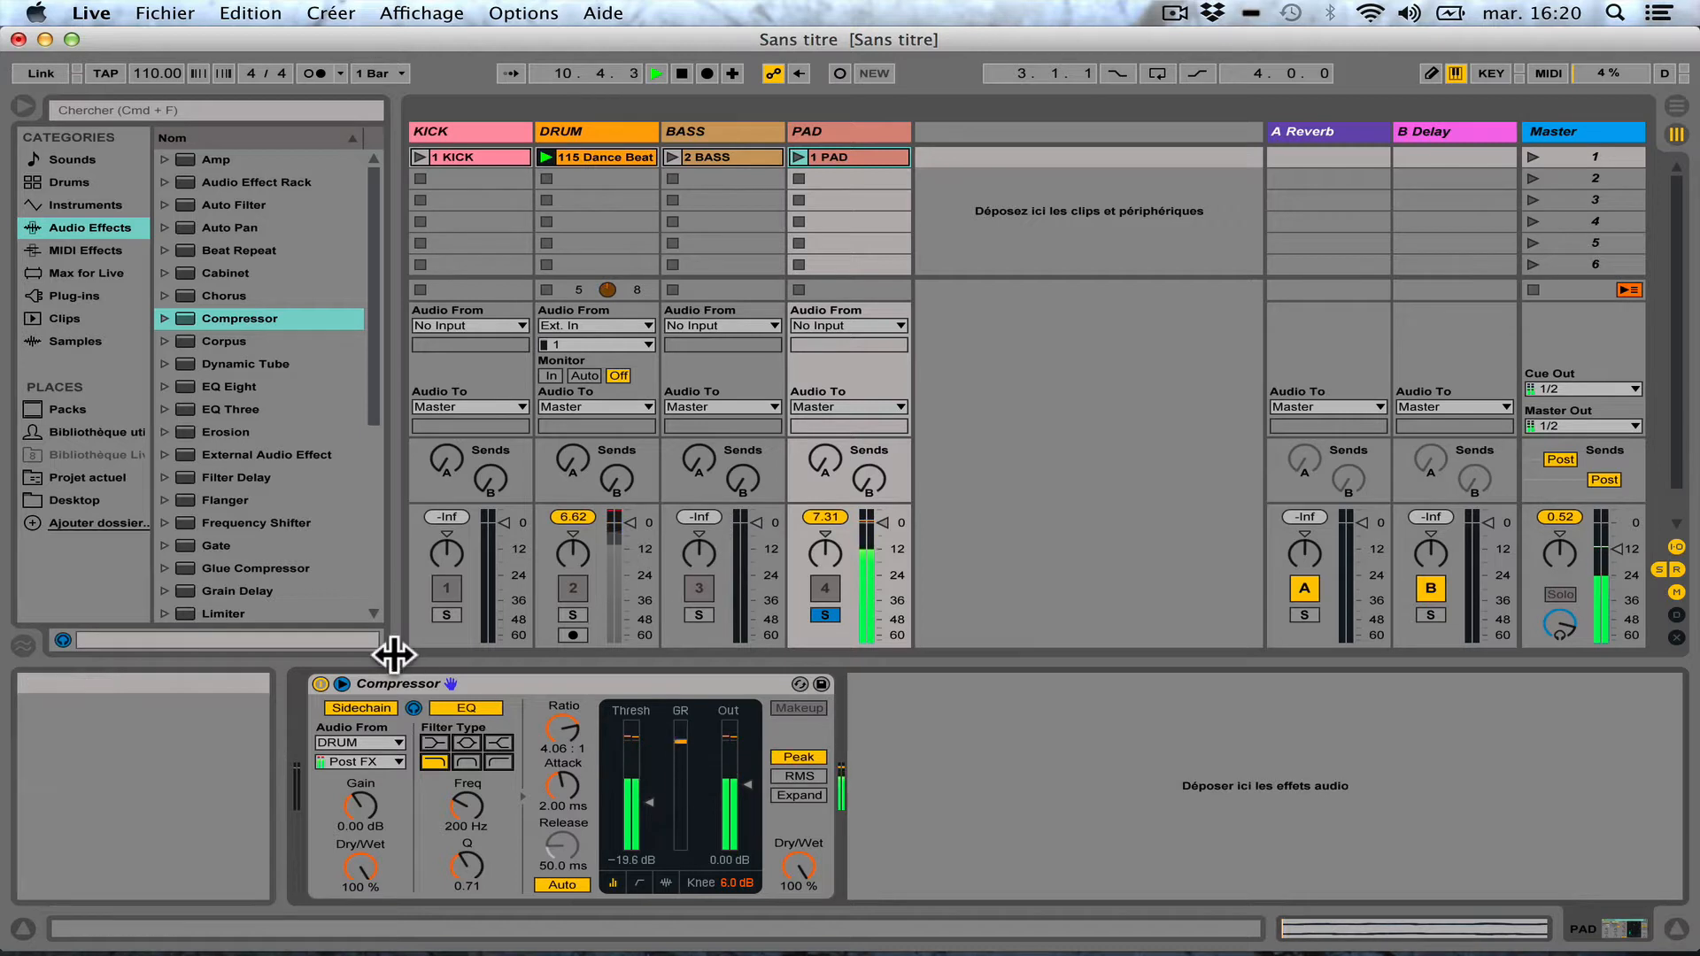
Step: Play the PAD clip with sidechain listening off, solo DRUM alongside it, and stop the transport and all clips
{"action": "left_click", "coordinate": [796, 155]}
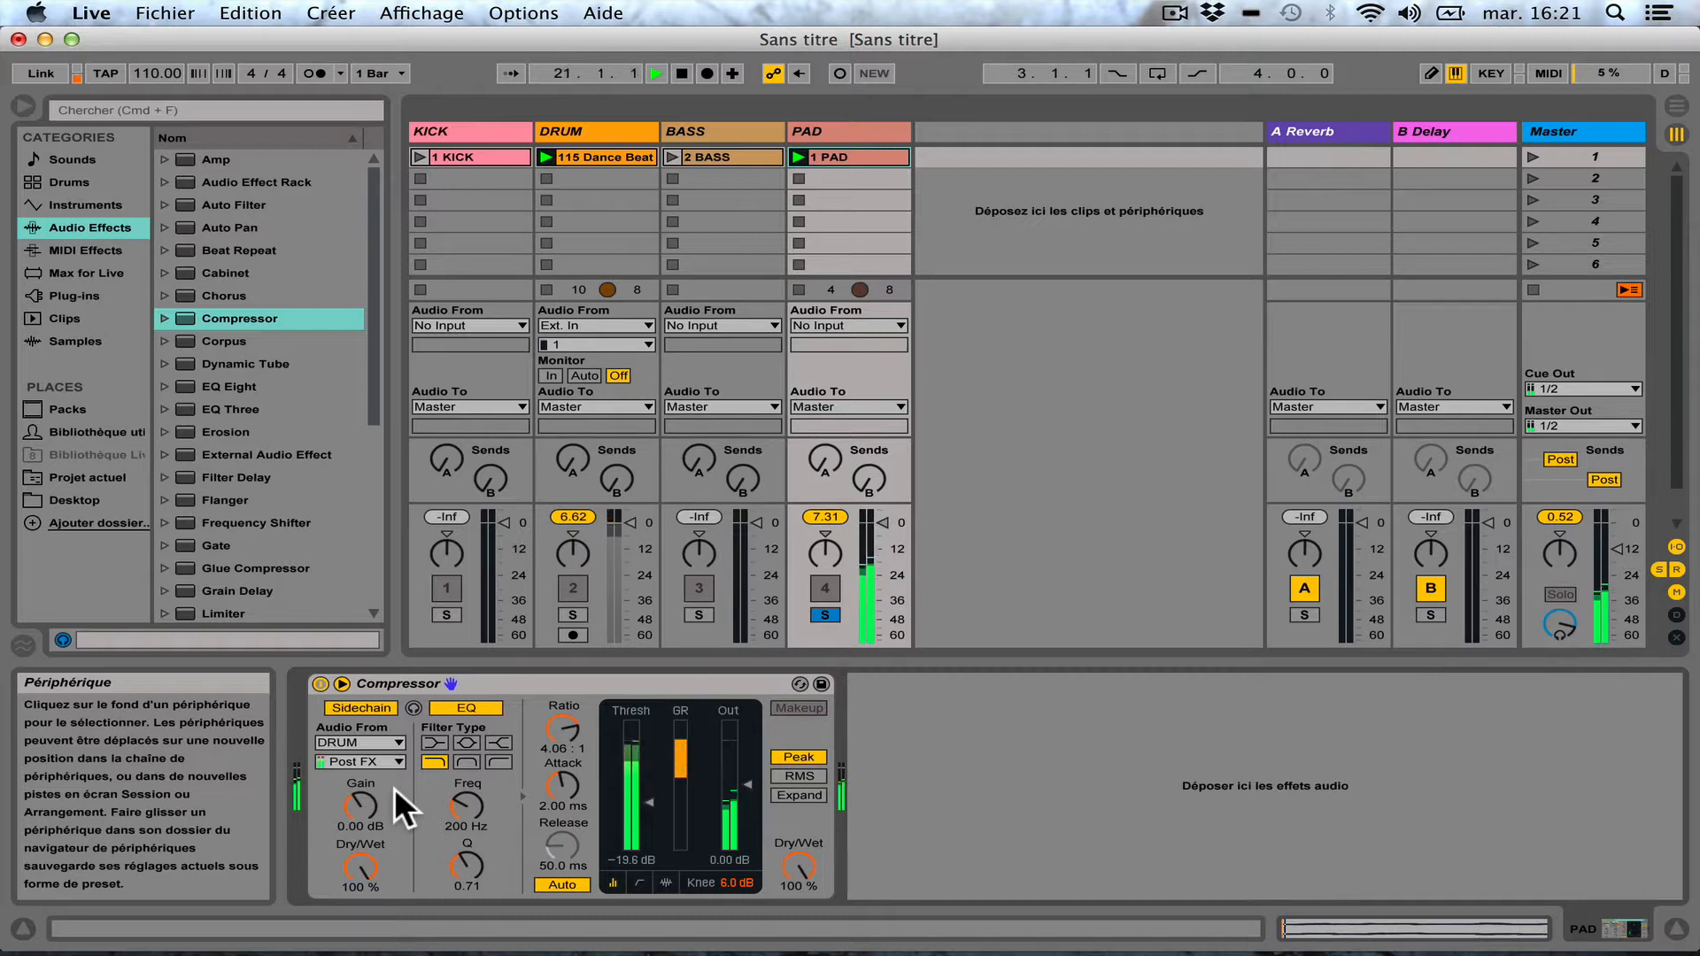
{"action": "left_click", "coordinate": [573, 613]}
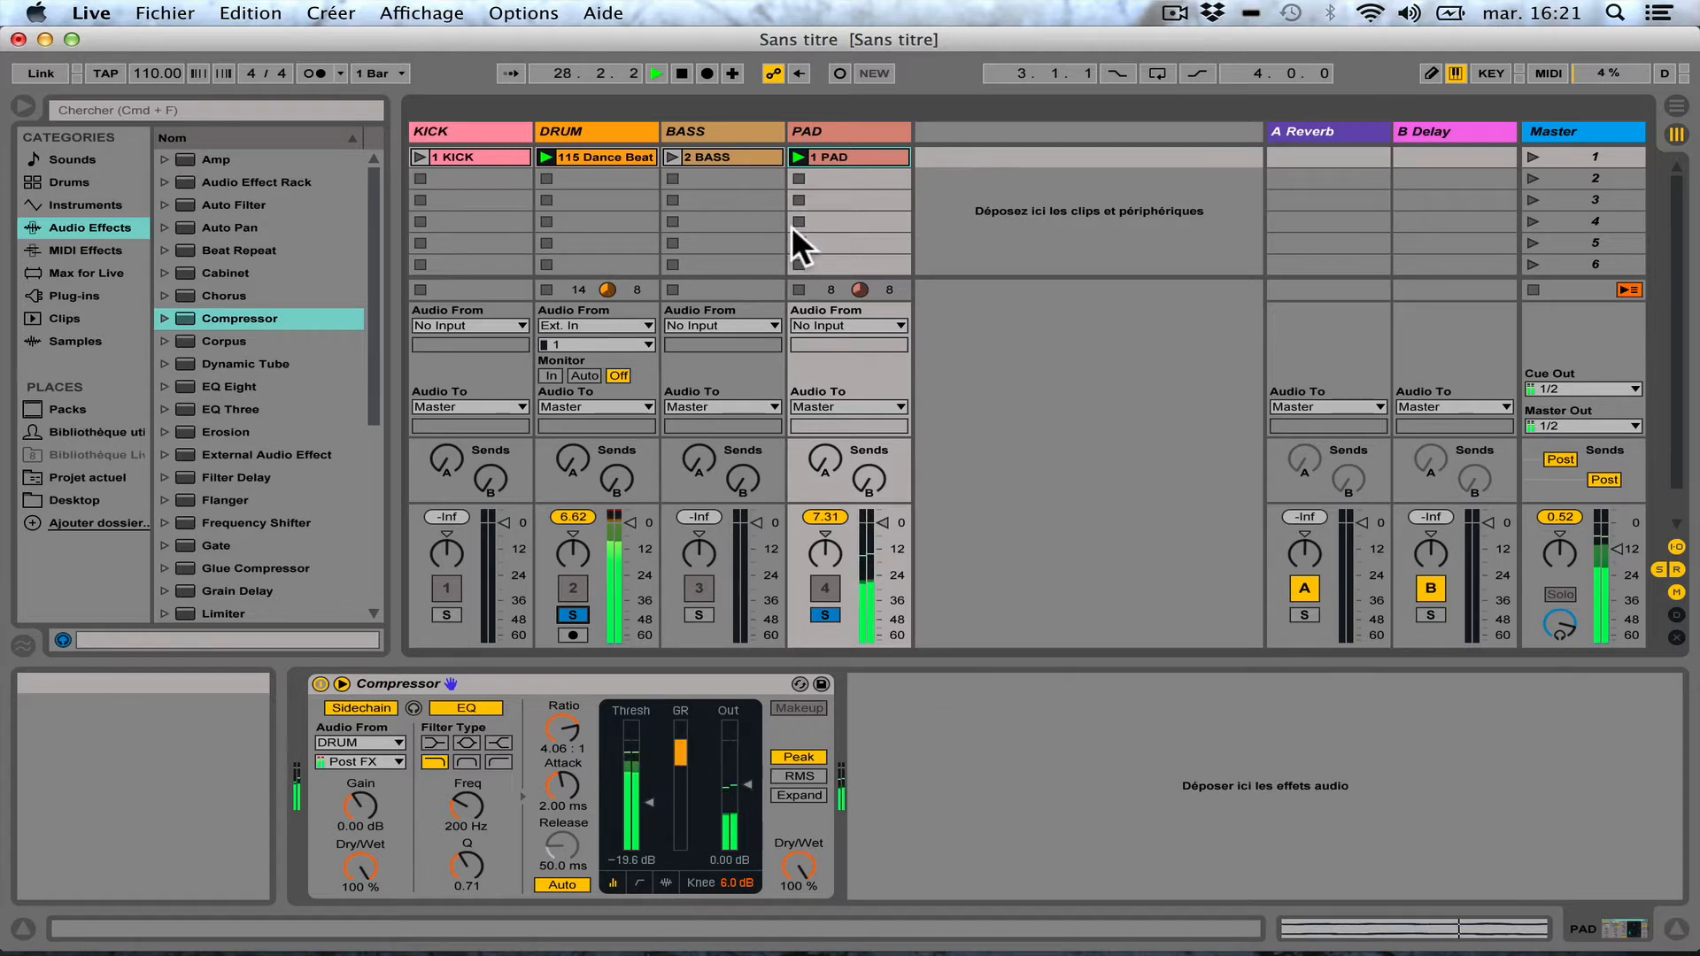
{"action": "left_click", "coordinate": [678, 73]}
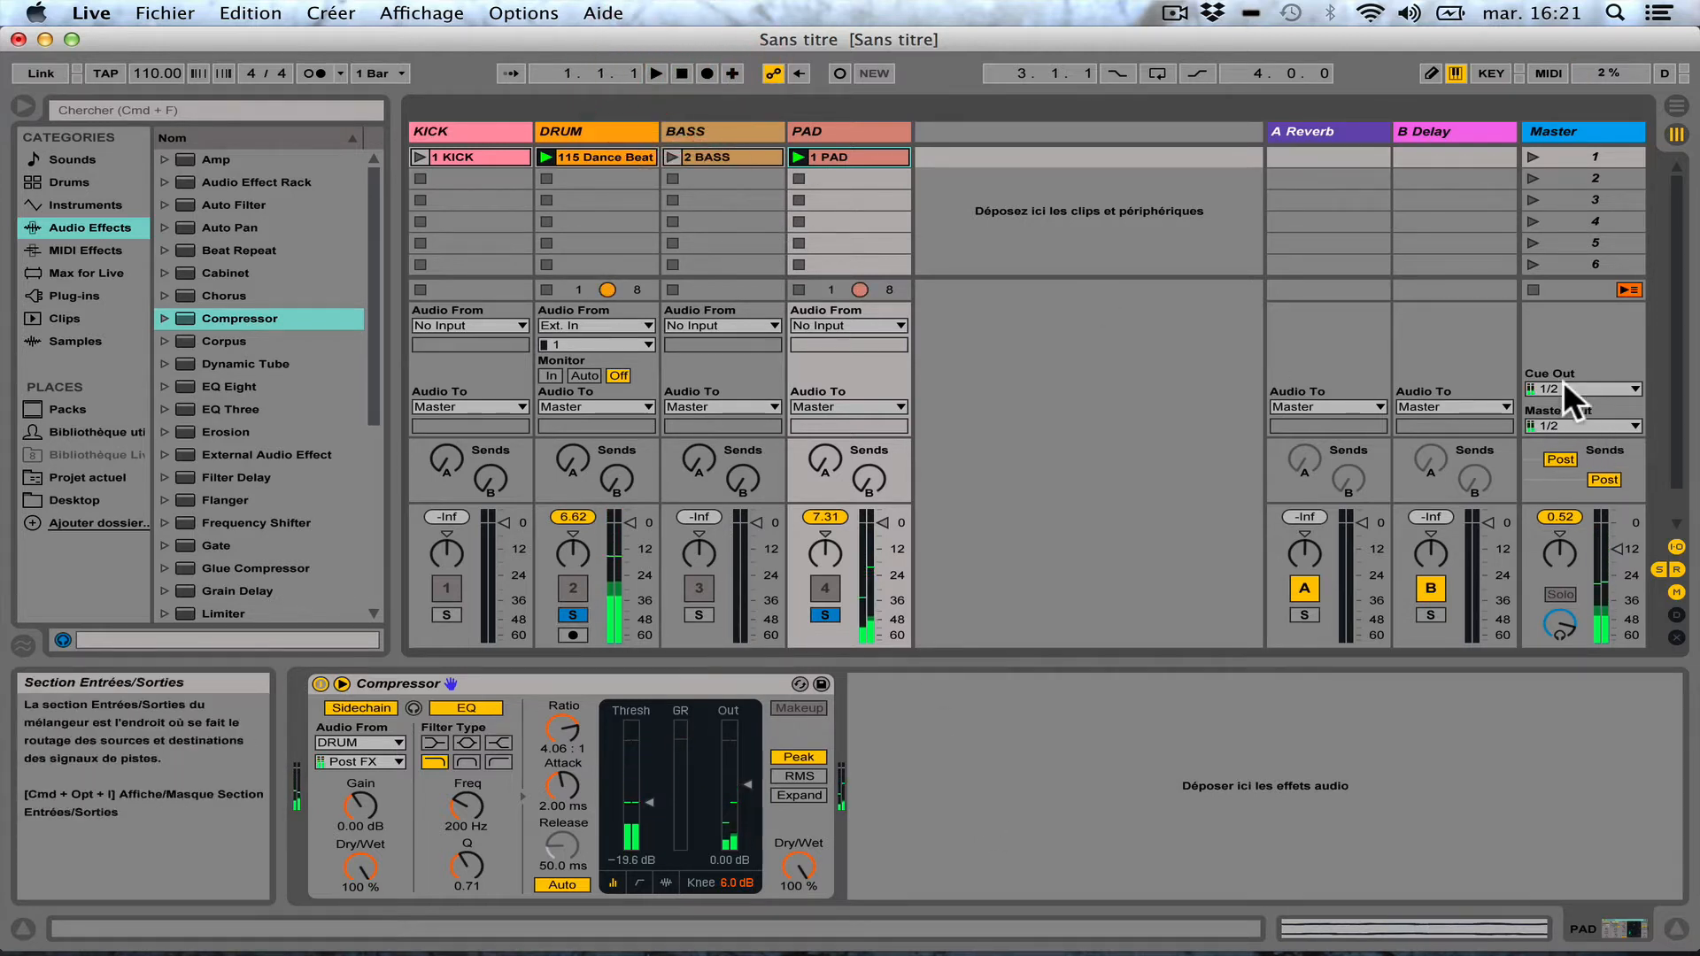
{"action": "left_click", "coordinate": [1533, 290]}
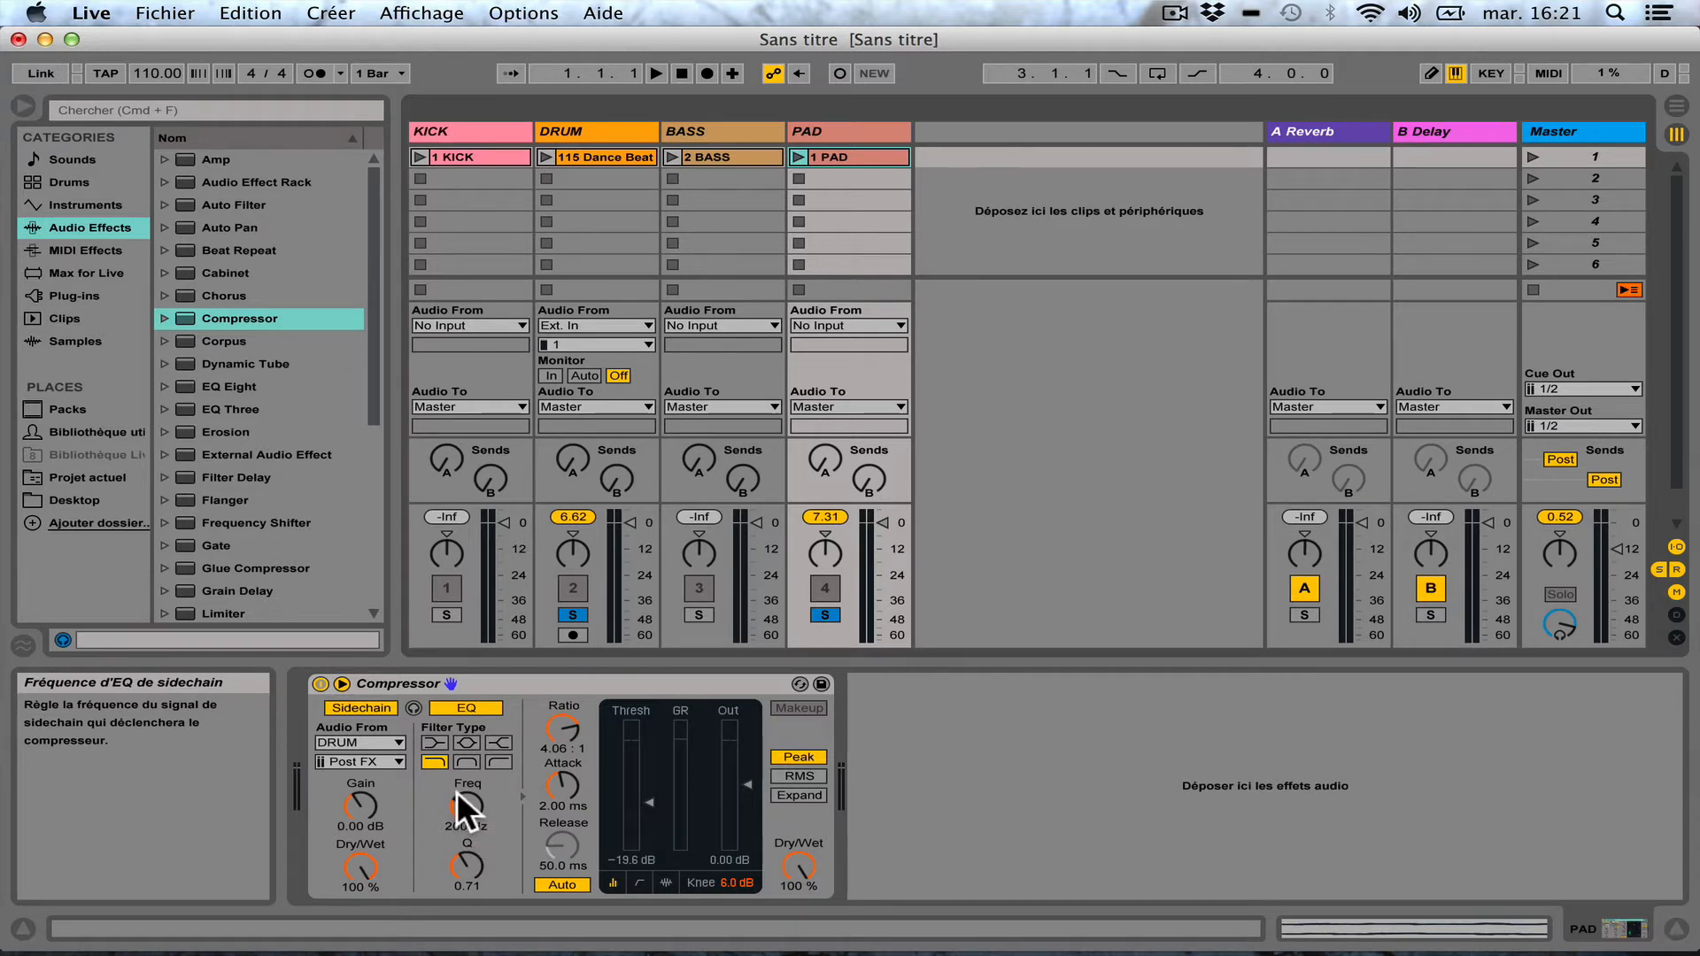
Step: Sweep the PAD Compressor's sidechain EQ frequency, set it to 205 Hz, and set Q to 0.53
{"action": "left_click_drag", "start_coordinate": [458, 804], "coordinate": [459, 686]}
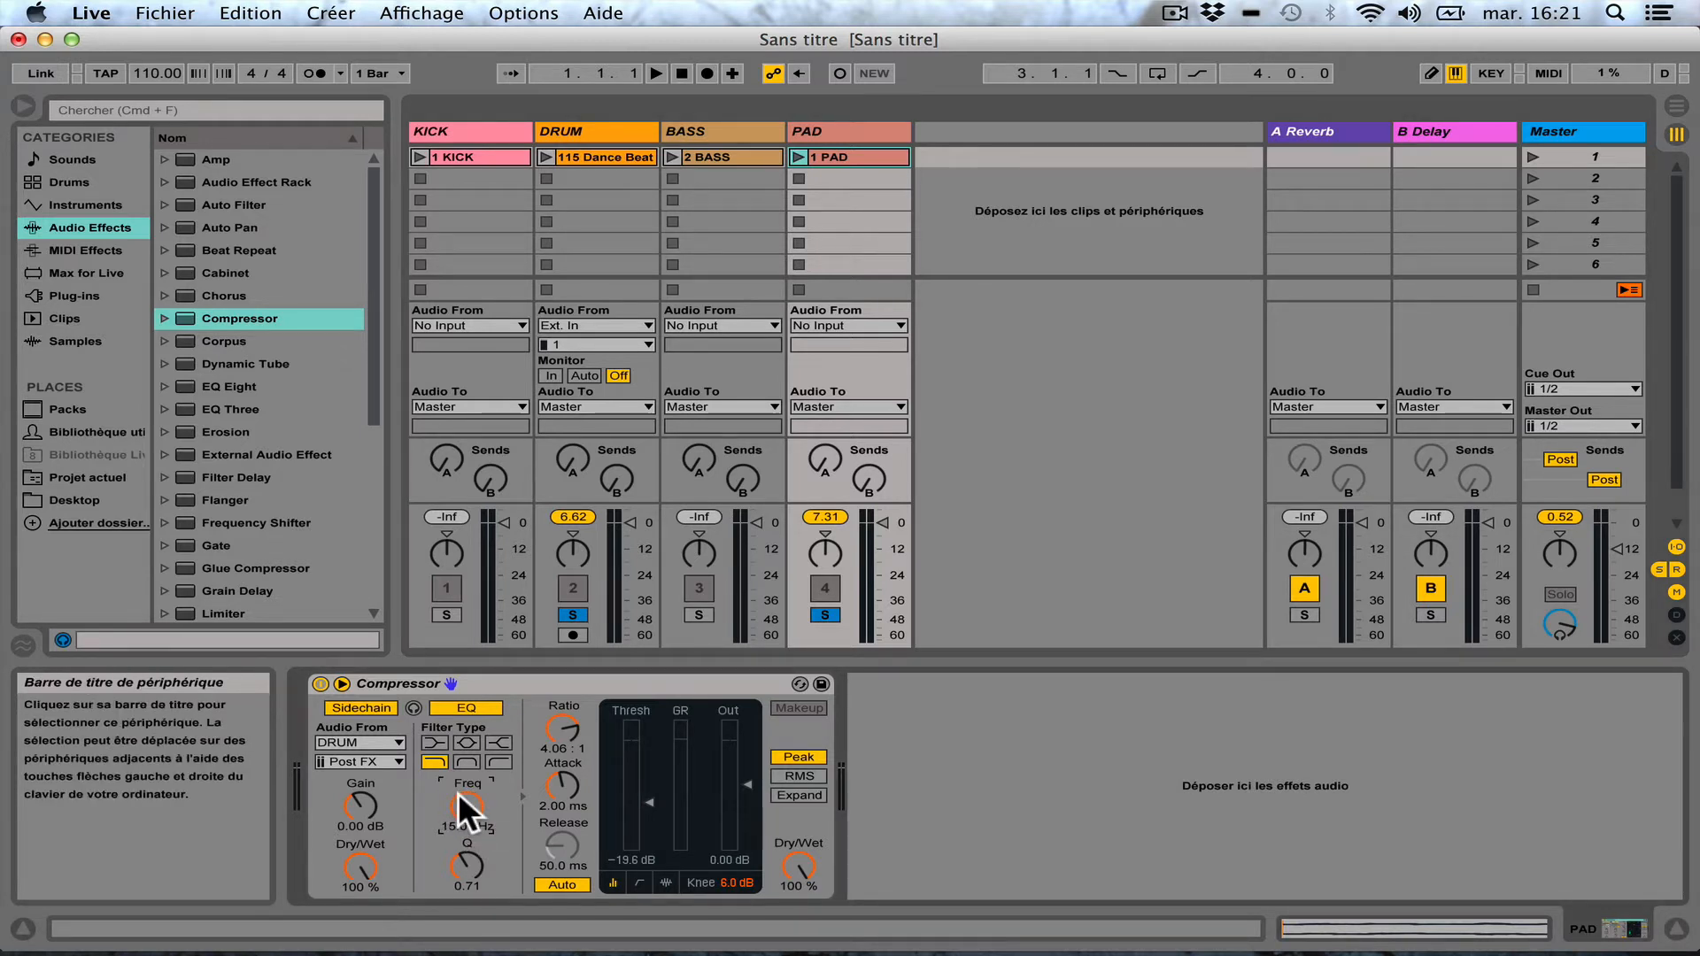
{"action": "left_click_drag", "start_coordinate": [458, 793], "coordinate": [459, 903]}
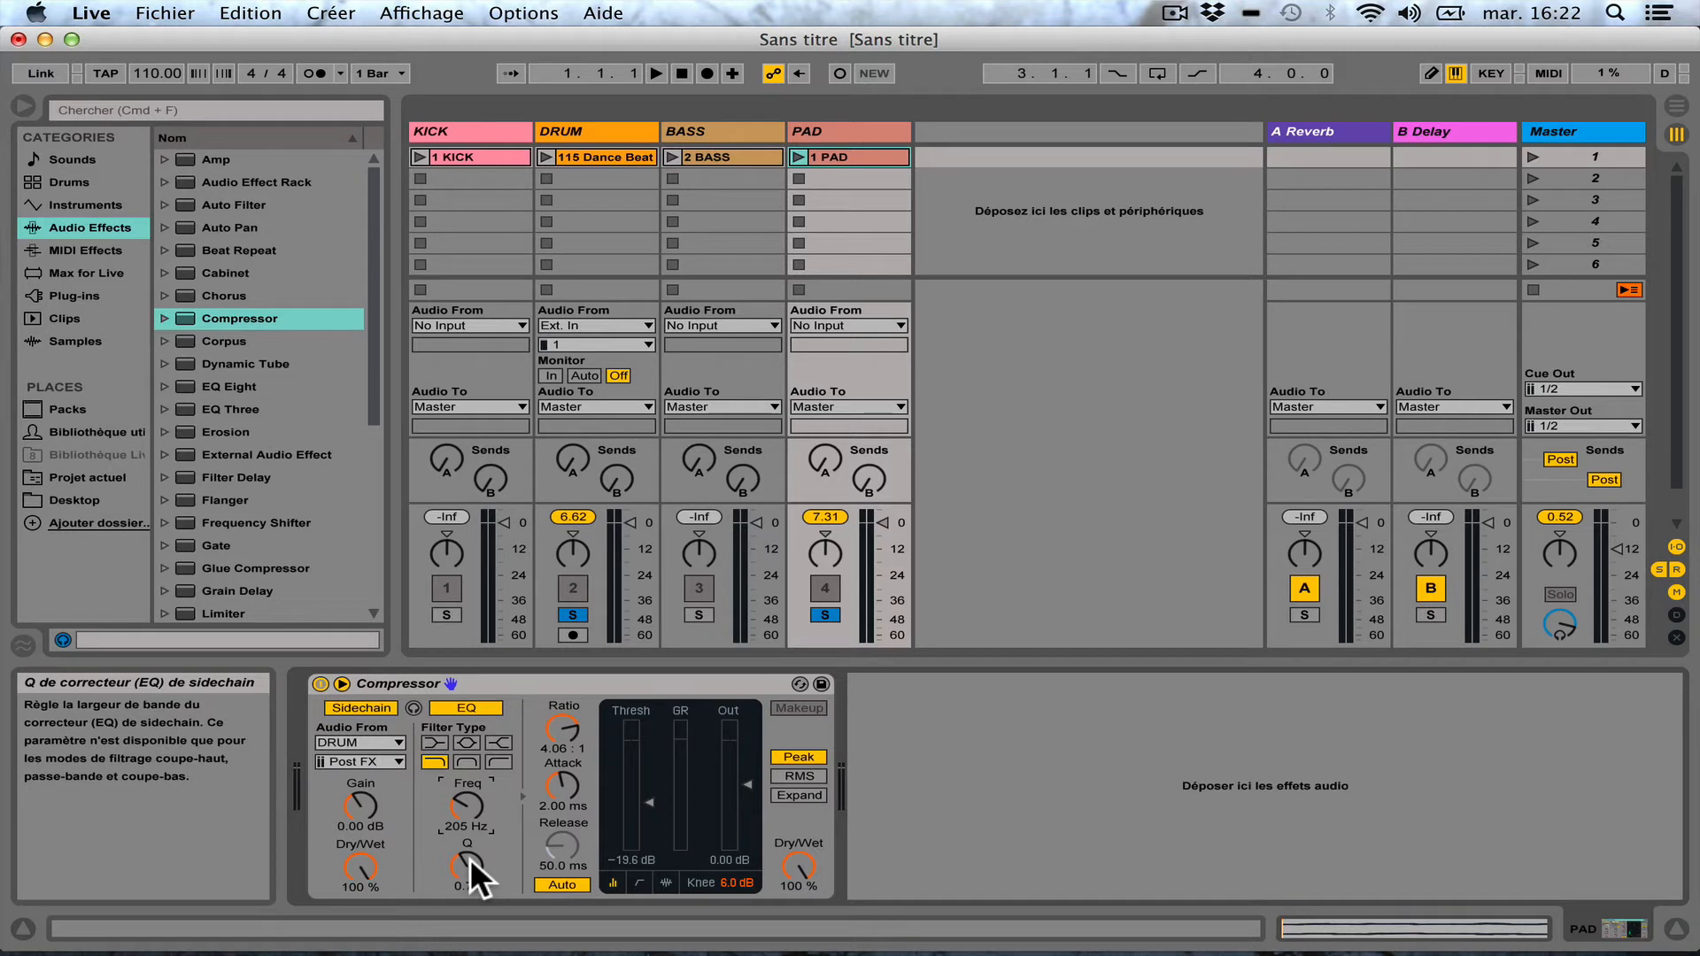
{"action": "mouse_move", "coordinate": [471, 858]}
{"action": "left_mouse_down"}
{"action": "mouse_move", "coordinate": [470, 817]}
{"action": "mouse_move", "coordinate": [470, 851]}
{"action": "left_mouse_up"}
{"action": "left_click", "coordinate": [542, 678]}
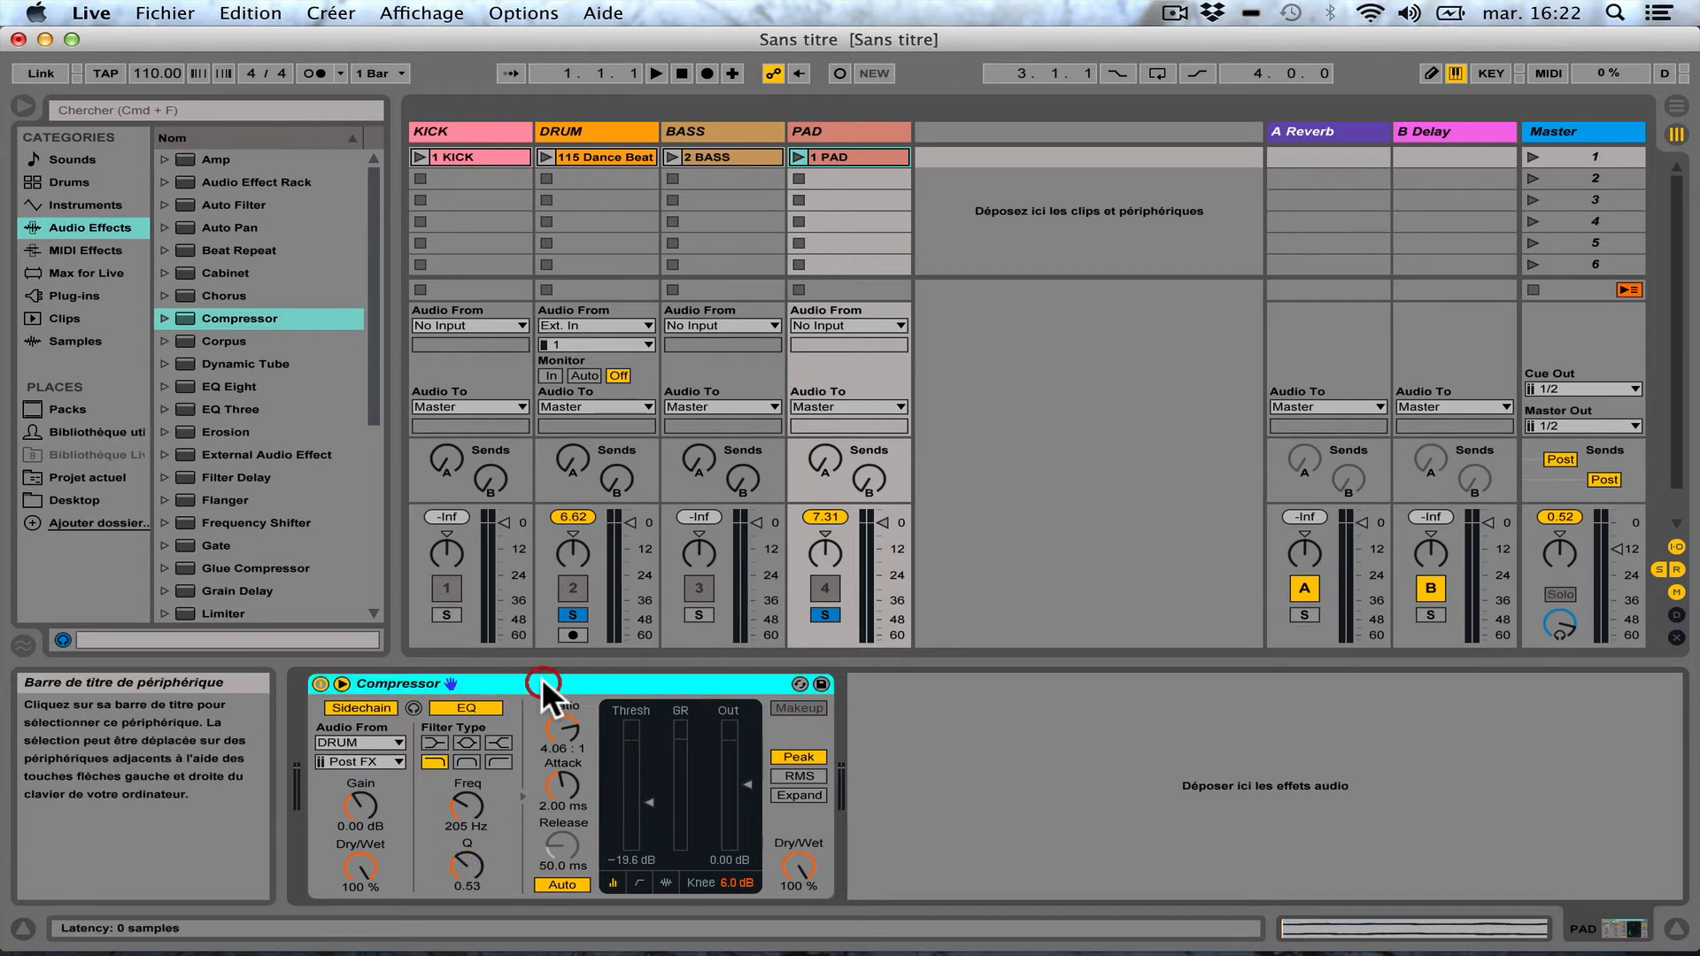